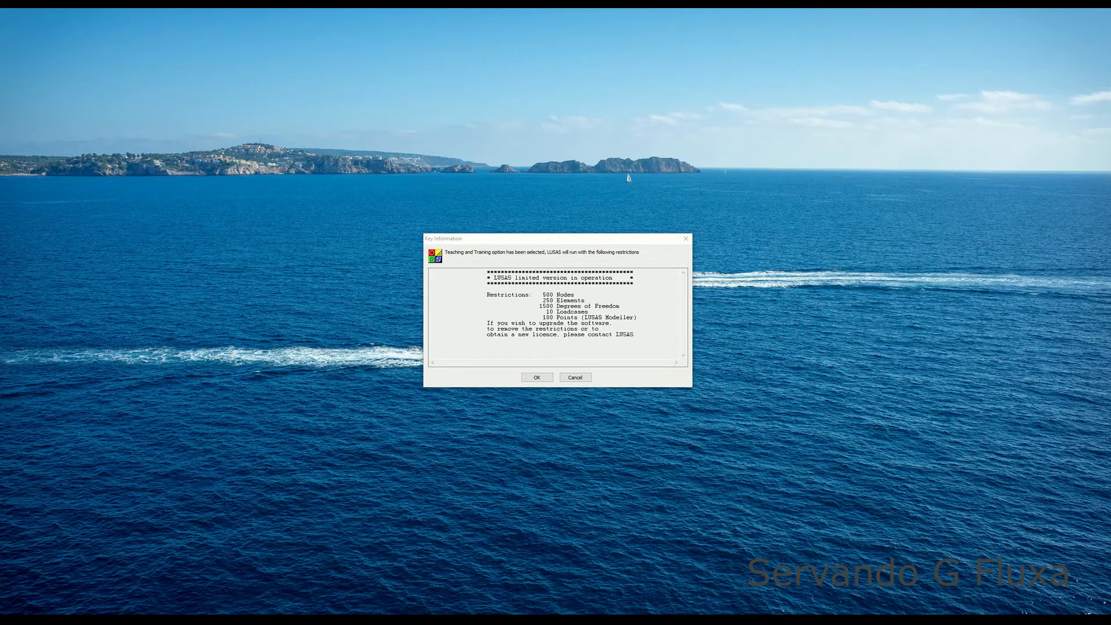
# Dismiss the licence notice, start creating a new model and name the file Strut_and_tie.
pyautogui.press('Return')
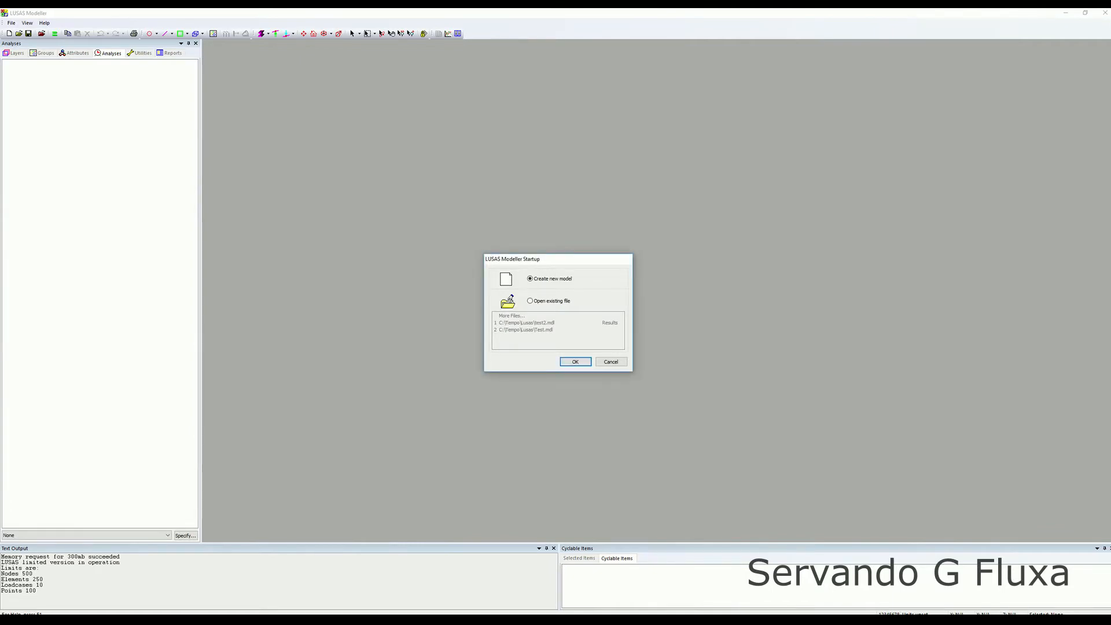
pyautogui.press('Return')
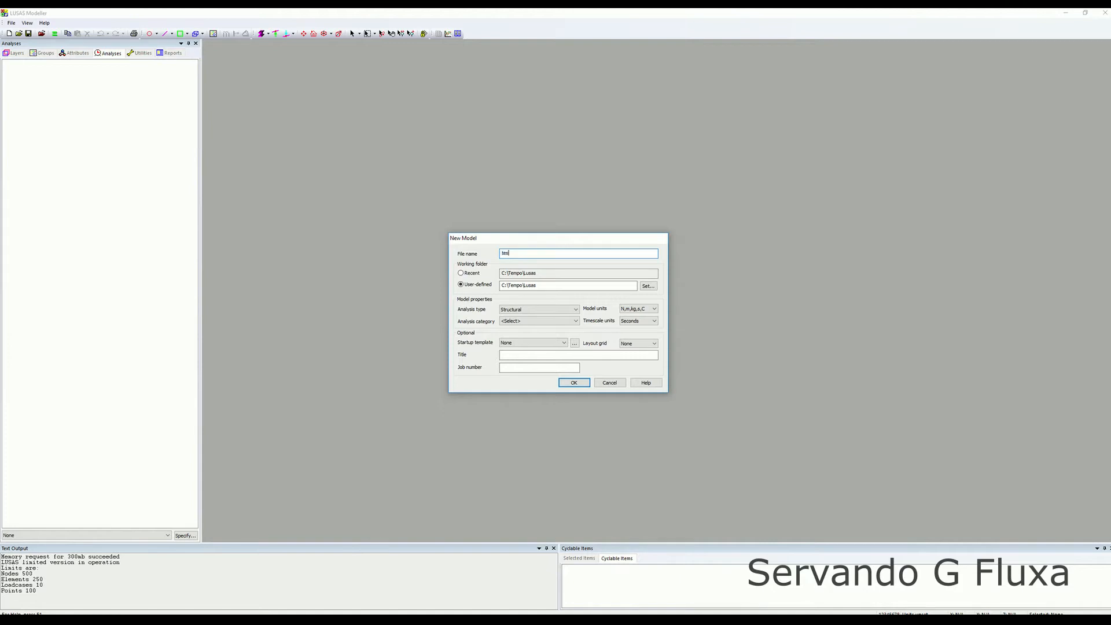
pyautogui.press('BackSpace')
pyautogui.press('BackSpace')
pyautogui.press('BackSpace')
pyautogui.press('BackSpace')
pyautogui.write('ut_and')
# Set the analysis type to Structural, the category to 3D and the startup template to 3D Frame.
pyautogui.click(538, 310)
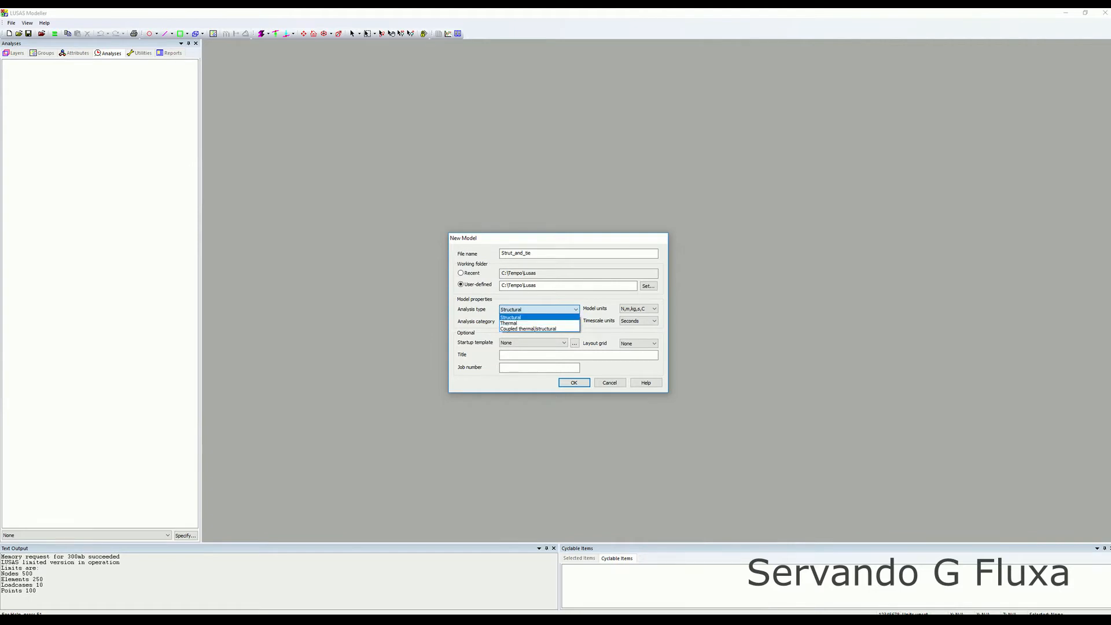
pyautogui.press('Return')
pyautogui.click(539, 321)
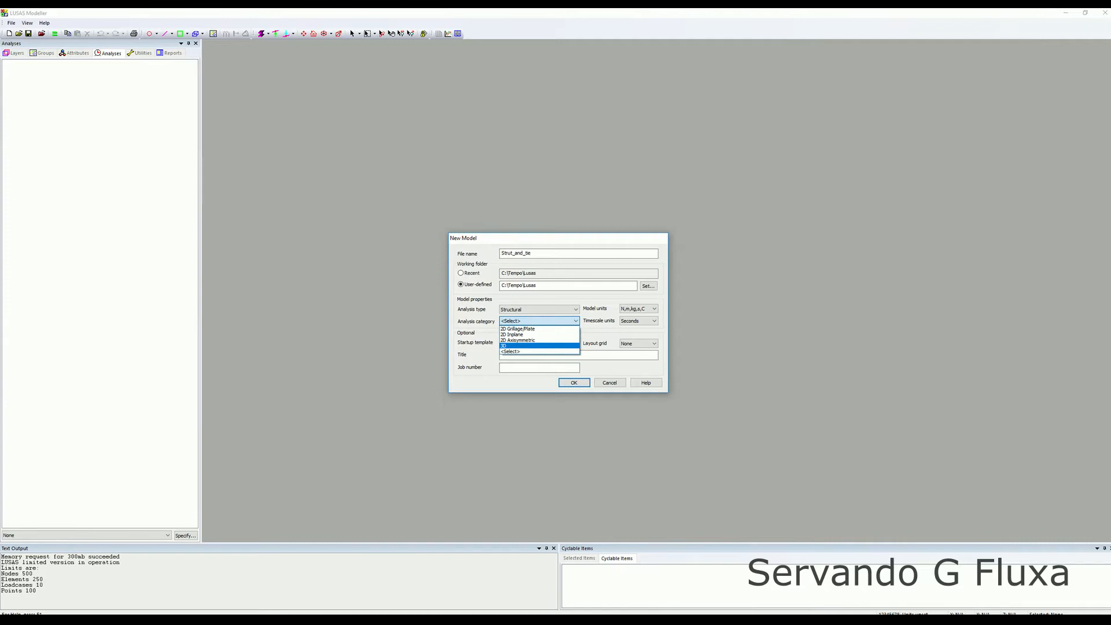
pyautogui.click(524, 345)
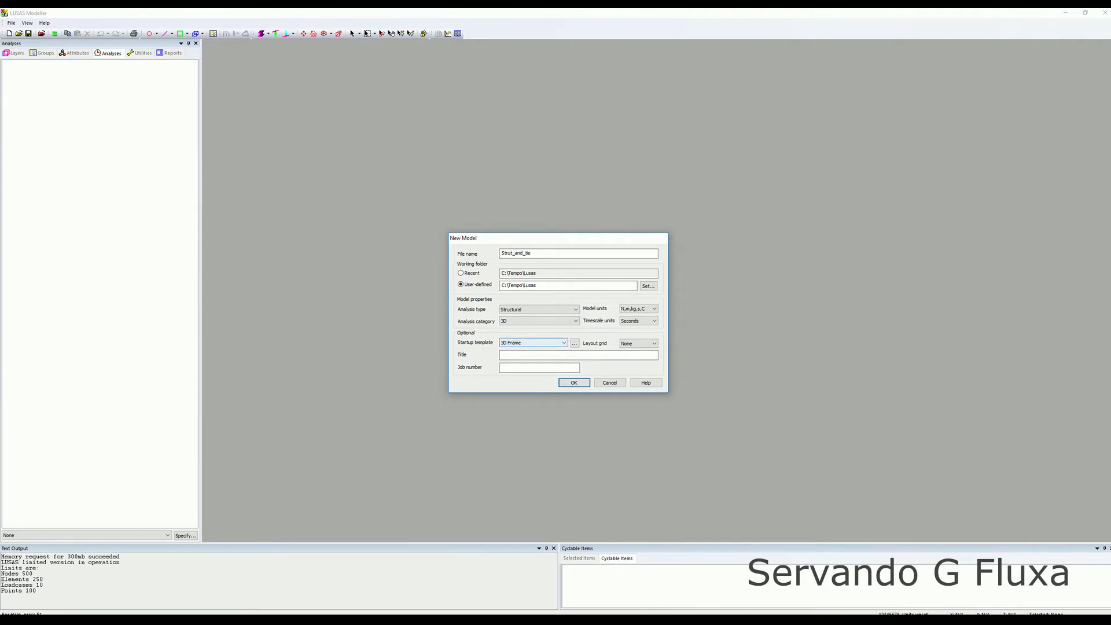
pyautogui.click(533, 343)
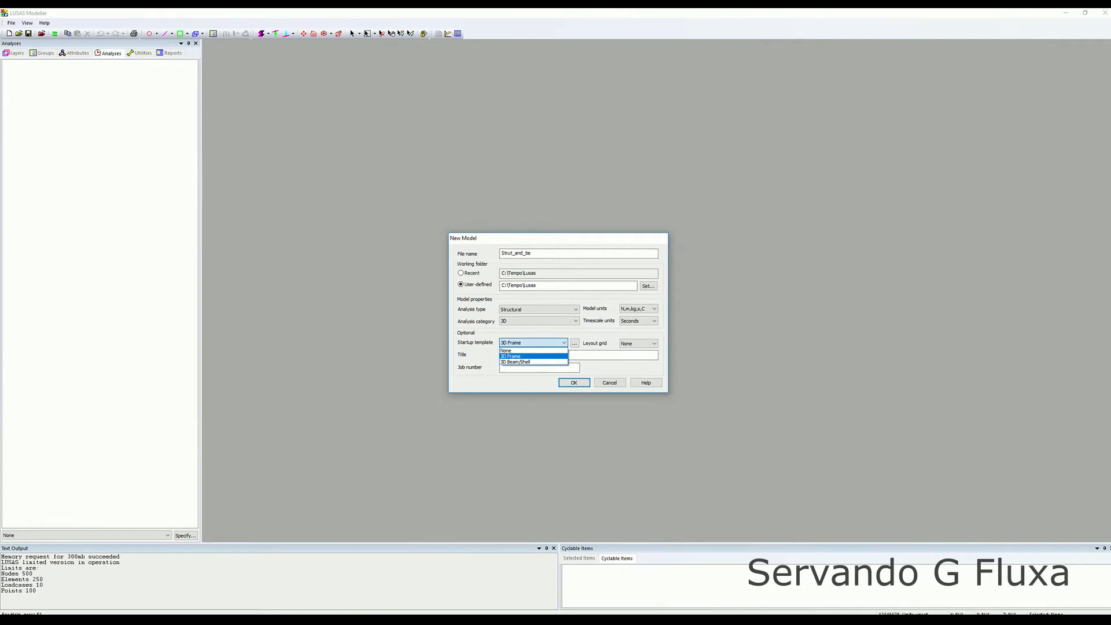
pyautogui.click(532, 356)
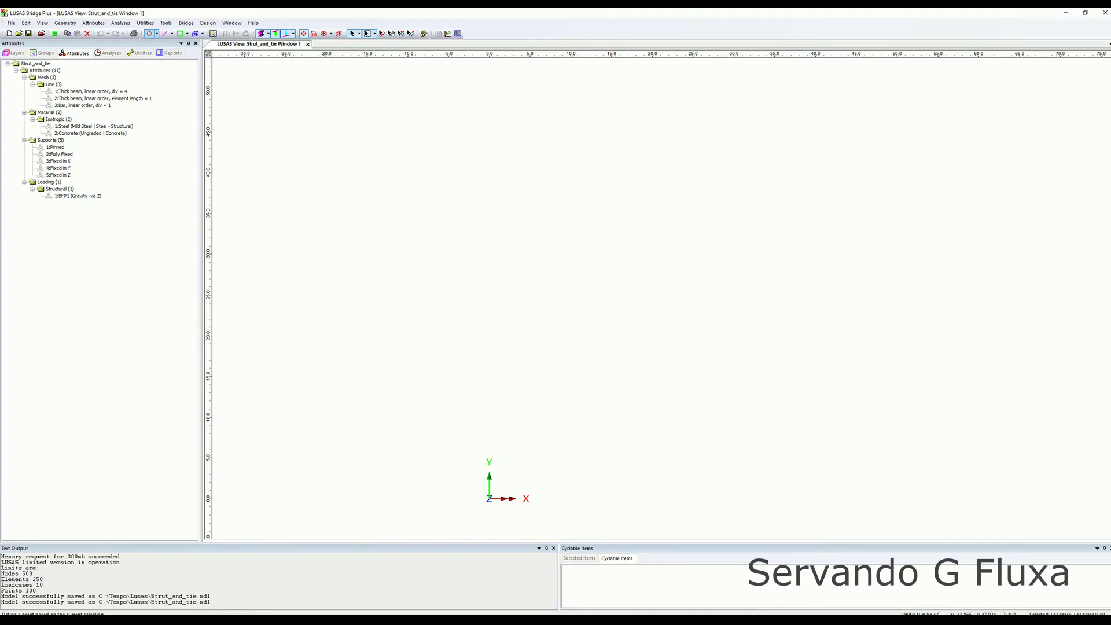
# Create a point at coordinates 0,0,0.
pyautogui.click(149, 33)
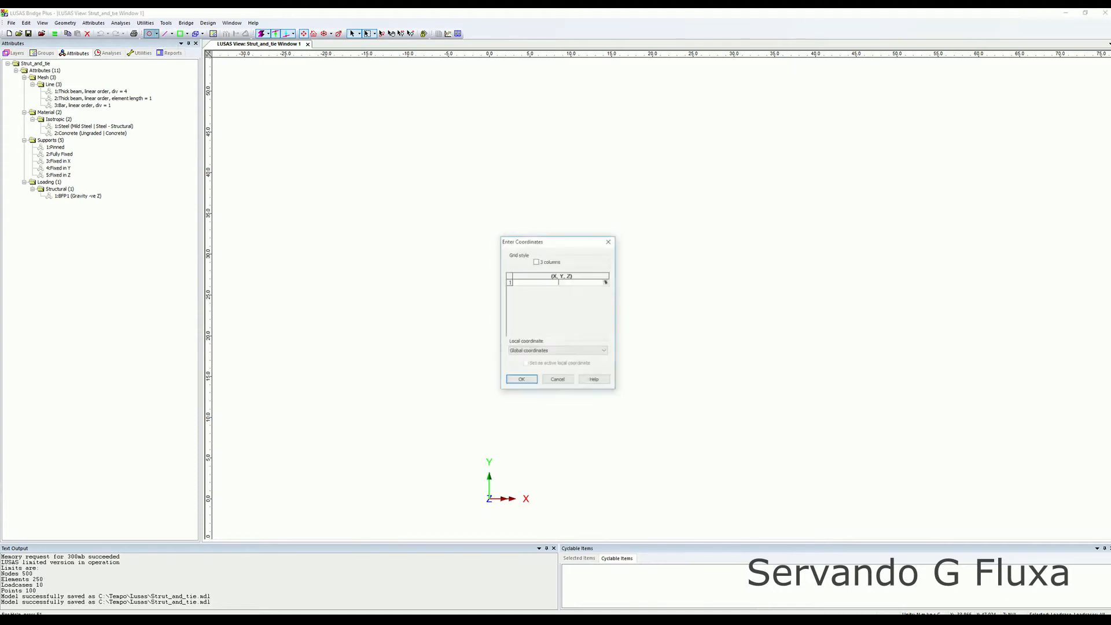
pyautogui.write('0,0,0')
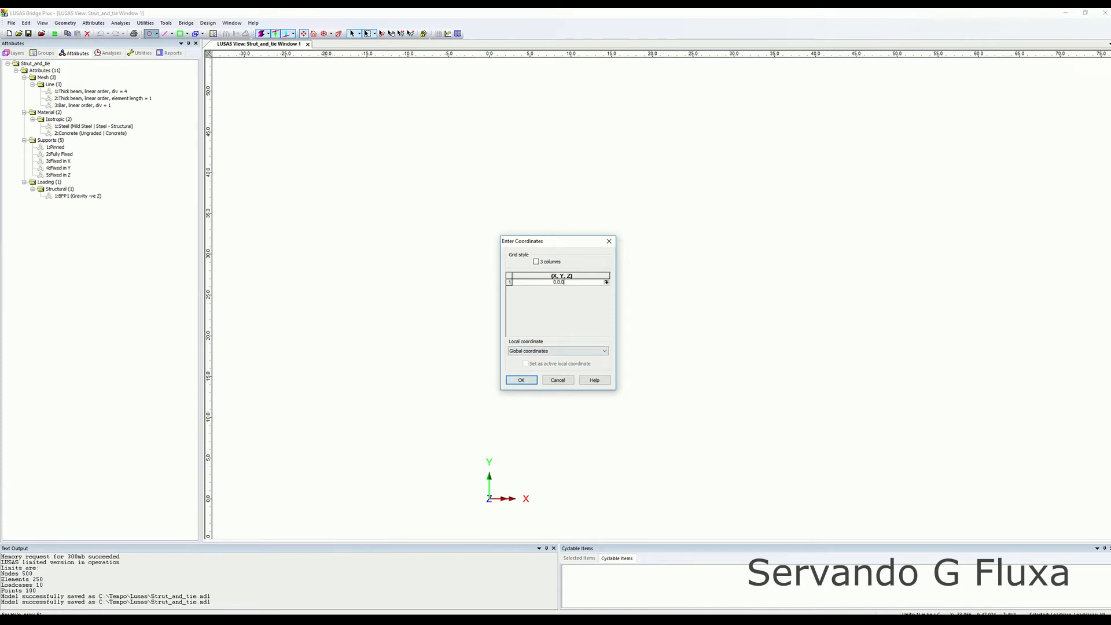
pyautogui.press('Return')
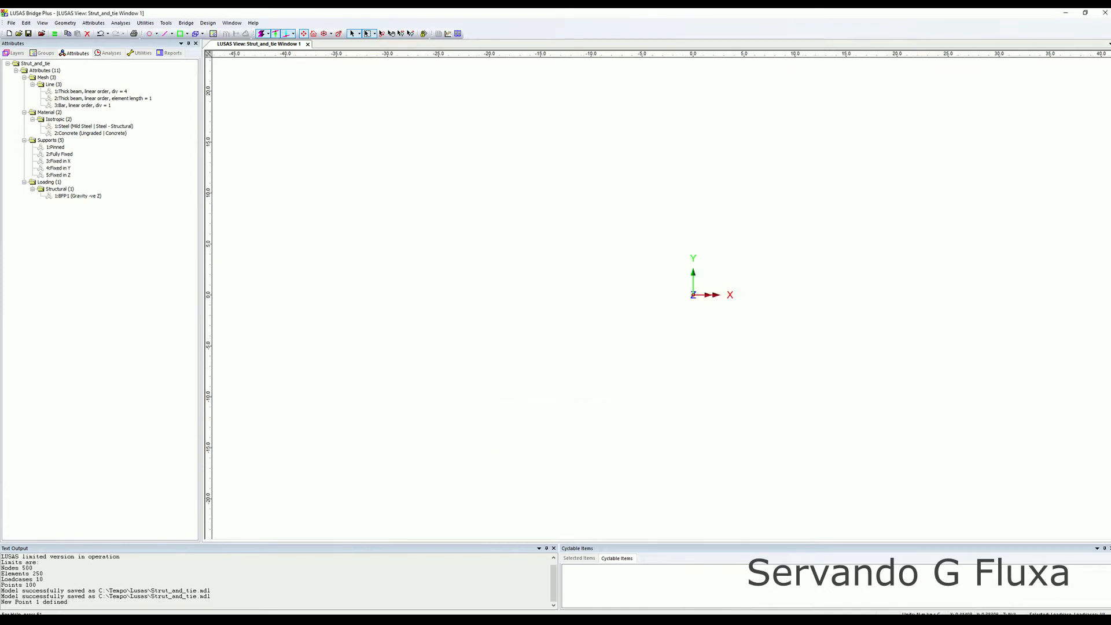
# Select the point and sweep it 1 along Y to create a vertical line.
pyautogui.moveTo(770, 347); pyautogui.dragTo(623, 407, button='middle')
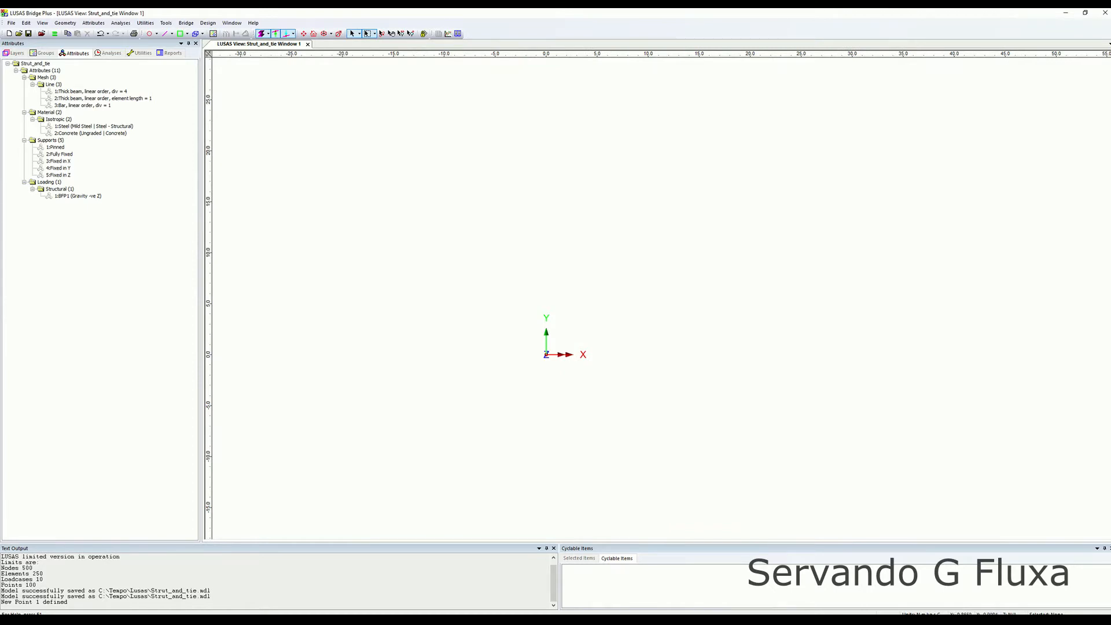
pyautogui.moveTo(517, 316); pyautogui.dragTo(619, 397)
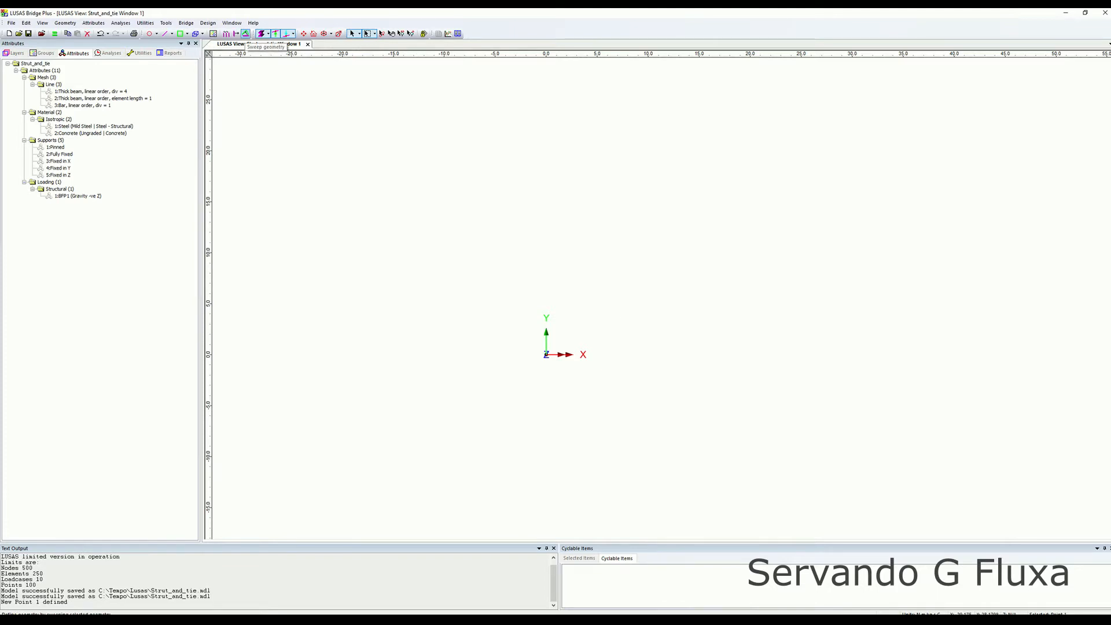
pyautogui.click(246, 34)
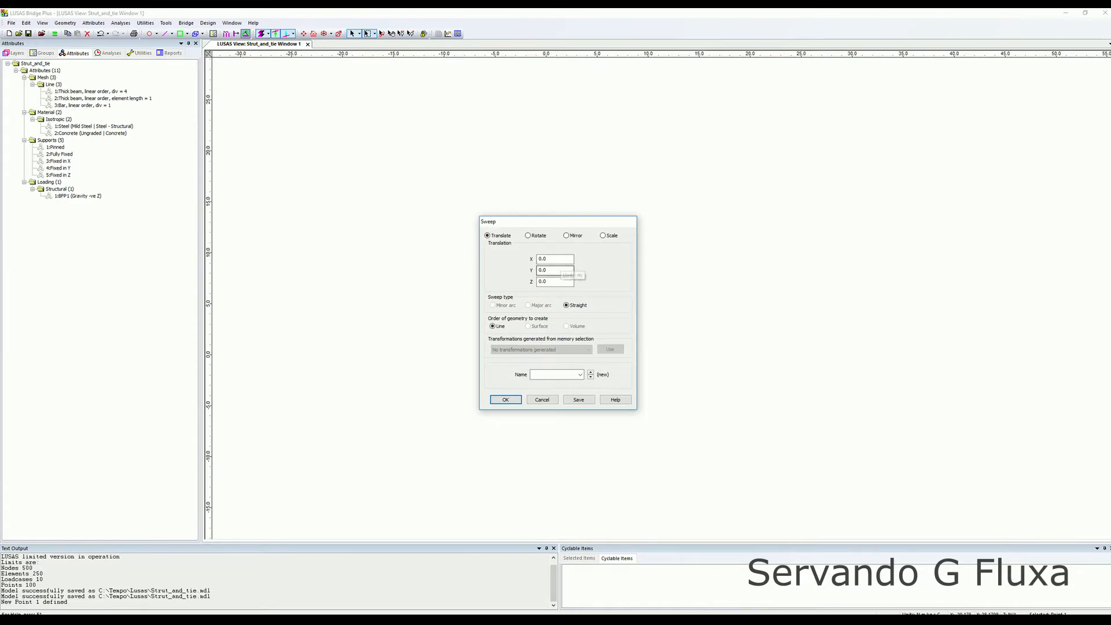
pyautogui.moveTo(557, 222); pyautogui.dragTo(788, 208)
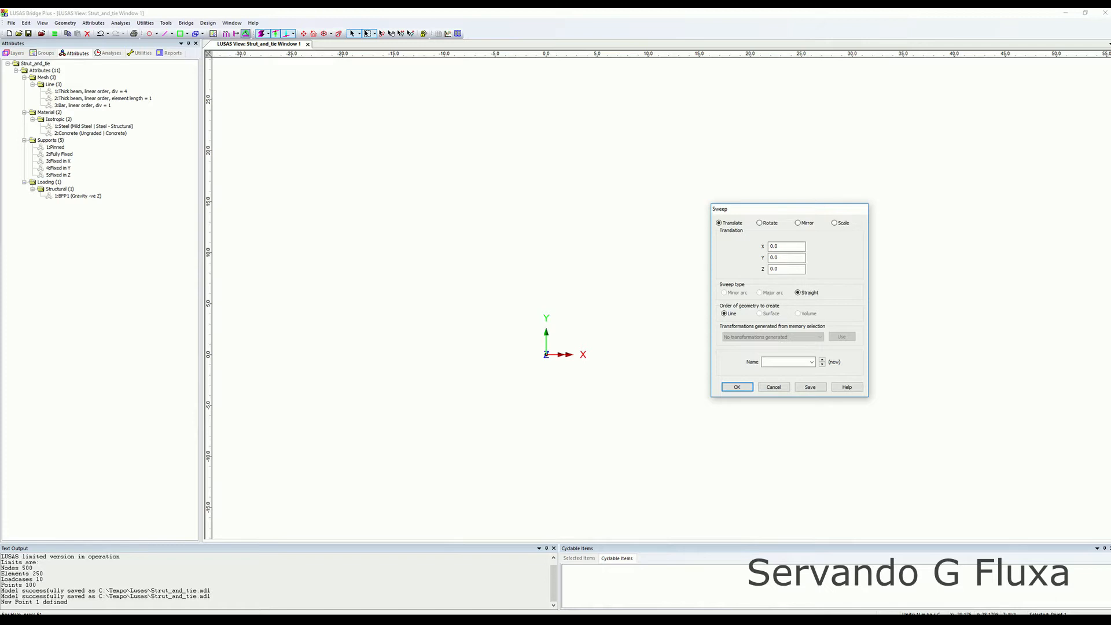
pyautogui.doubleClick(801, 256)
pyautogui.write('1')
pyautogui.click(801, 269)
pyautogui.press('Return')
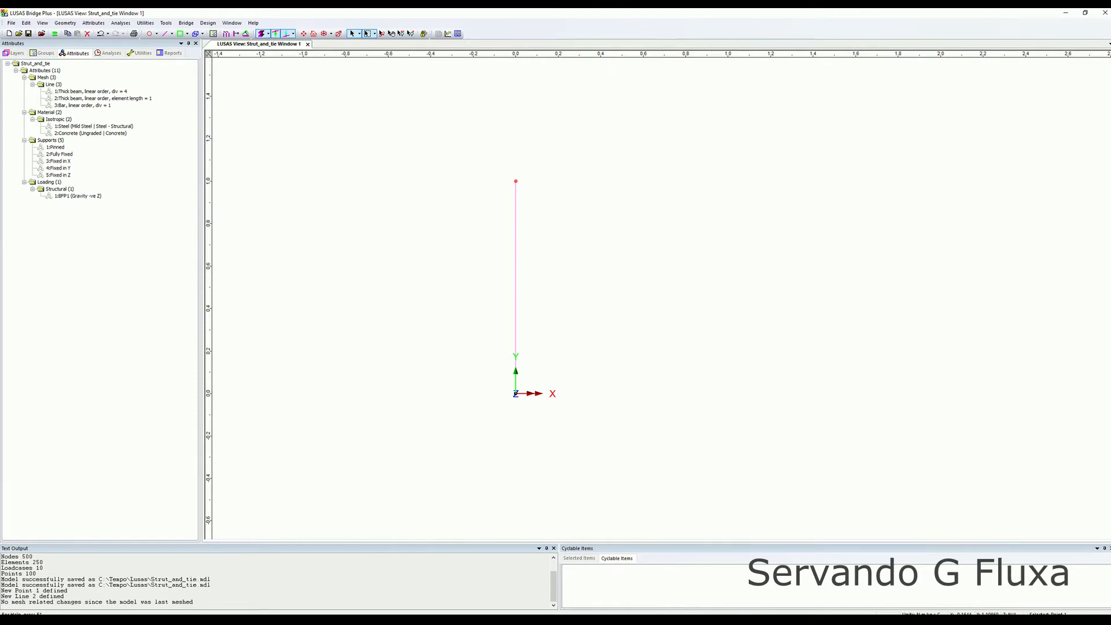
# Select the line and sweep it 0.5 along X to create a surface.
pyautogui.moveTo(481, 139); pyautogui.dragTo(588, 455)
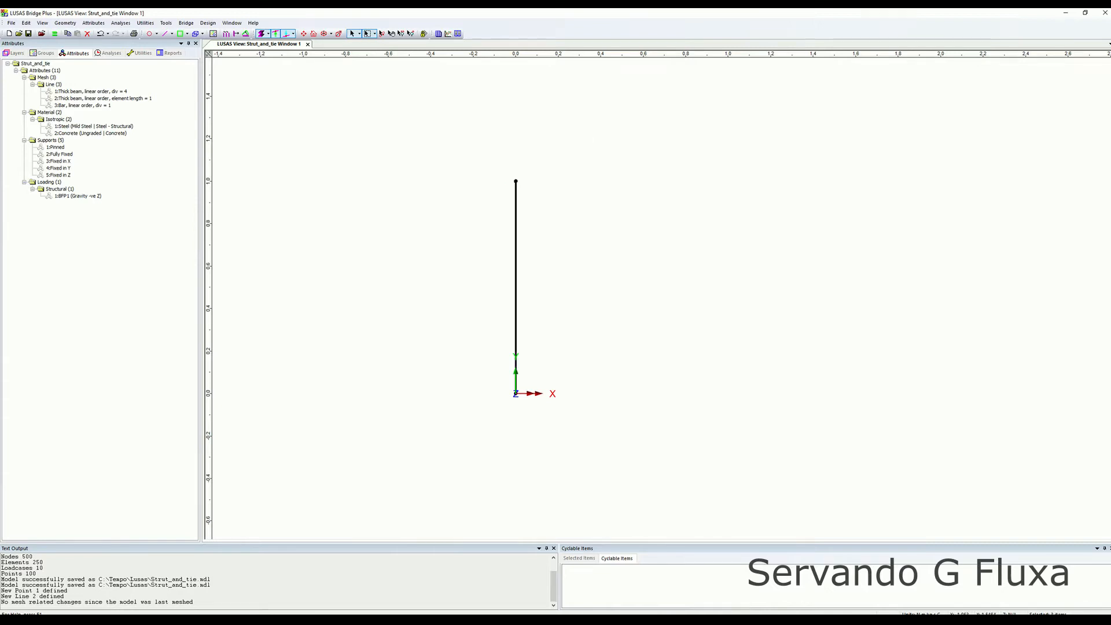
pyautogui.click(246, 33)
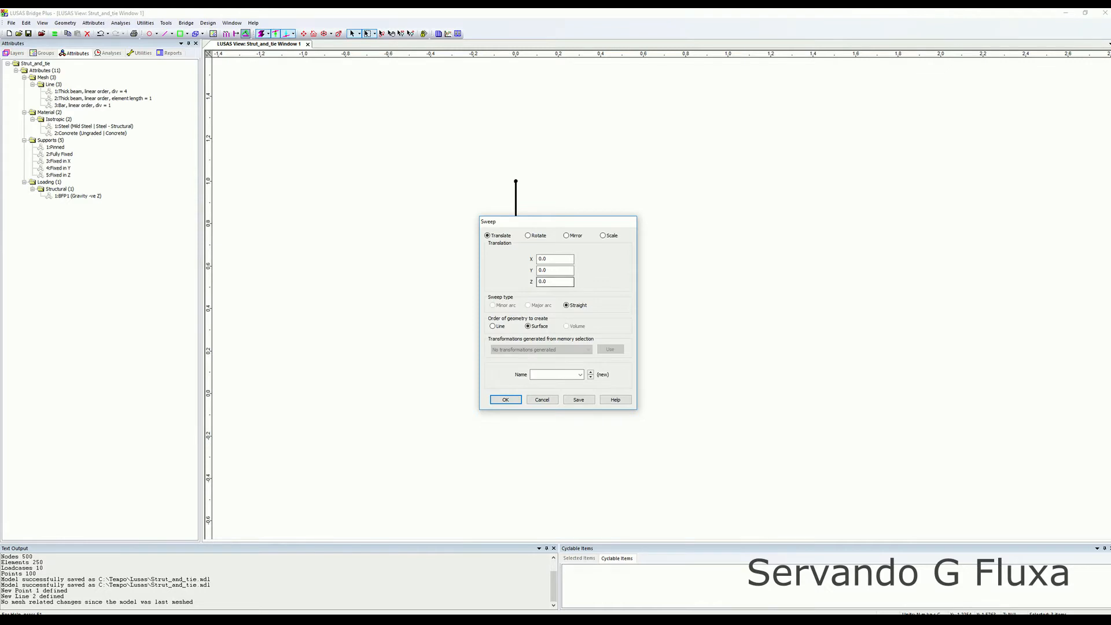
pyautogui.doubleClick(570, 270)
pyautogui.click(556, 259)
pyautogui.moveTo(555, 221); pyautogui.dragTo(747, 210)
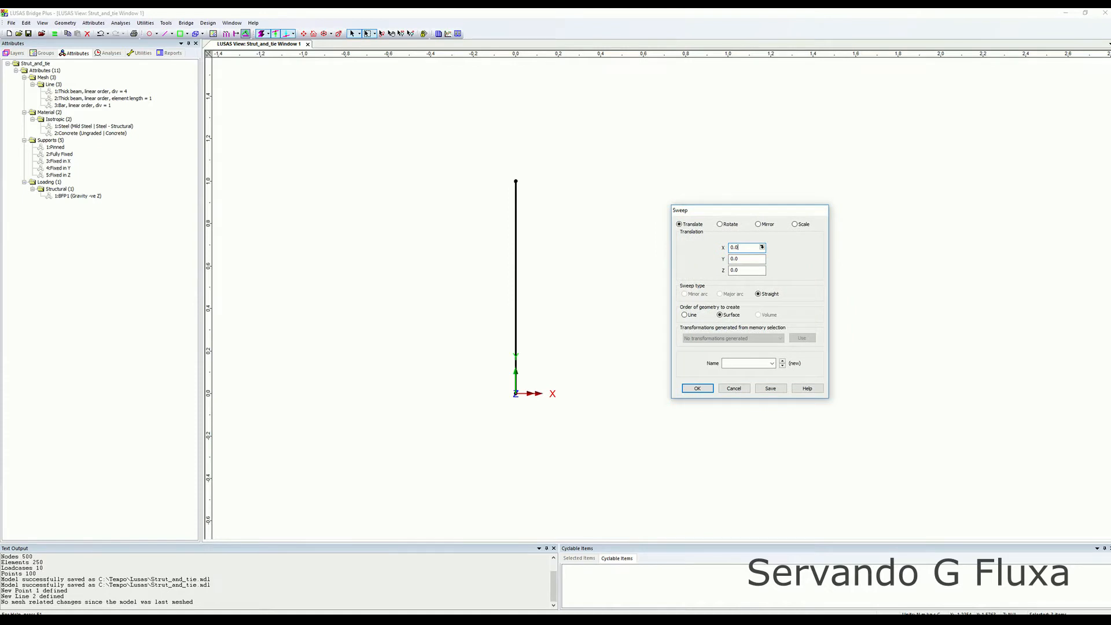
pyautogui.doubleClick(762, 247)
pyautogui.write('0.5')
pyautogui.click(697, 388)
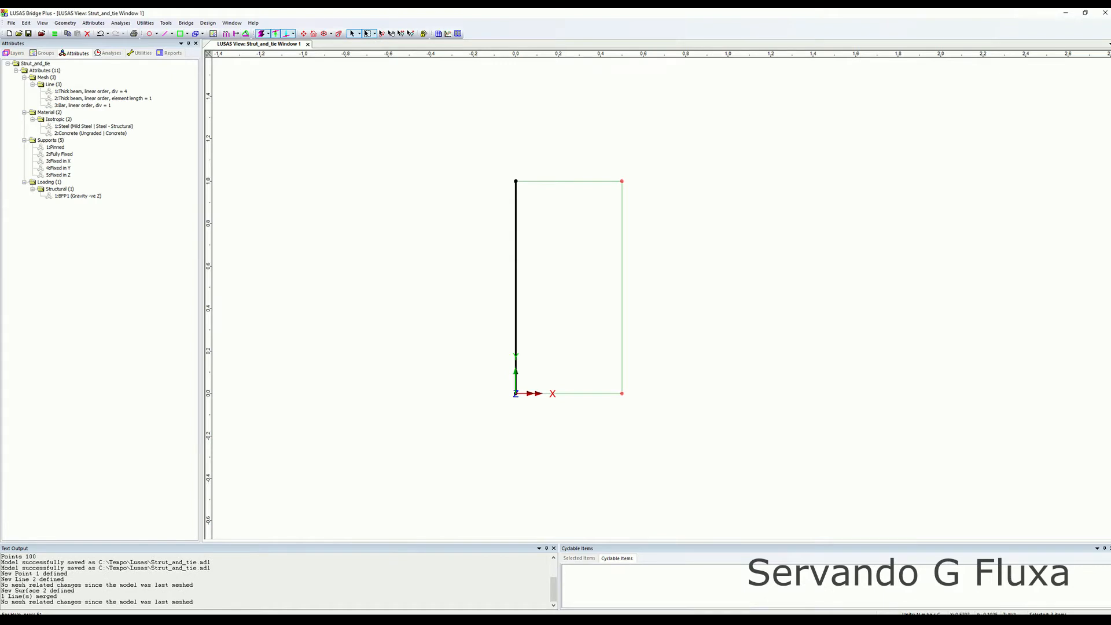
# Select the surface's right edge line and sweep it 0.5 along X to create a second surface.
pyautogui.click(678, 439)
pyautogui.moveTo(607, 151); pyautogui.dragTo(688, 435)
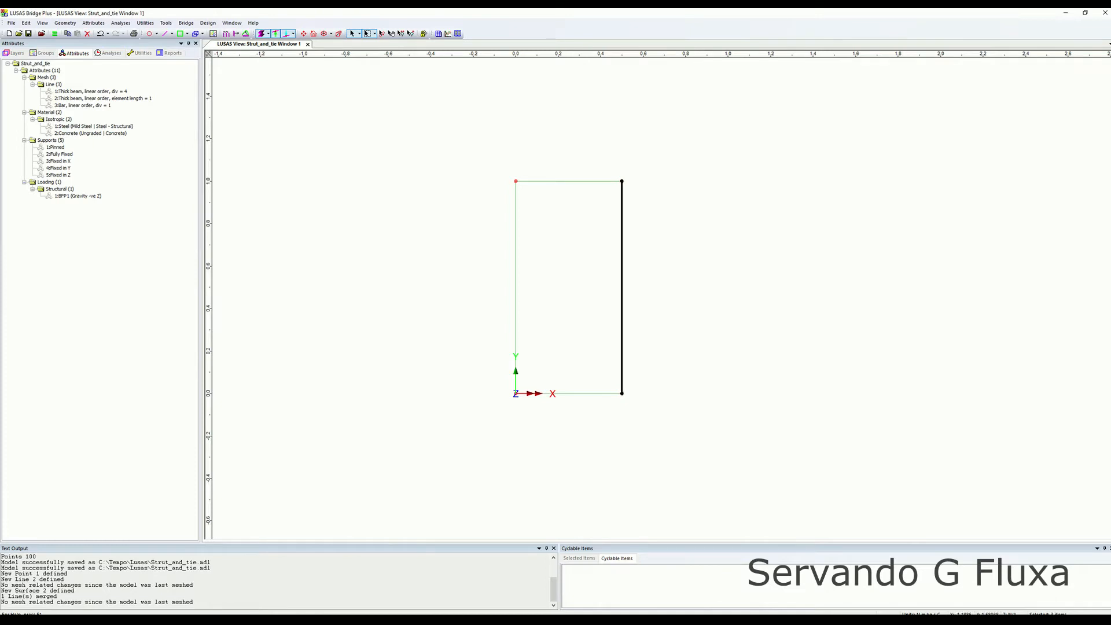
pyautogui.click(245, 33)
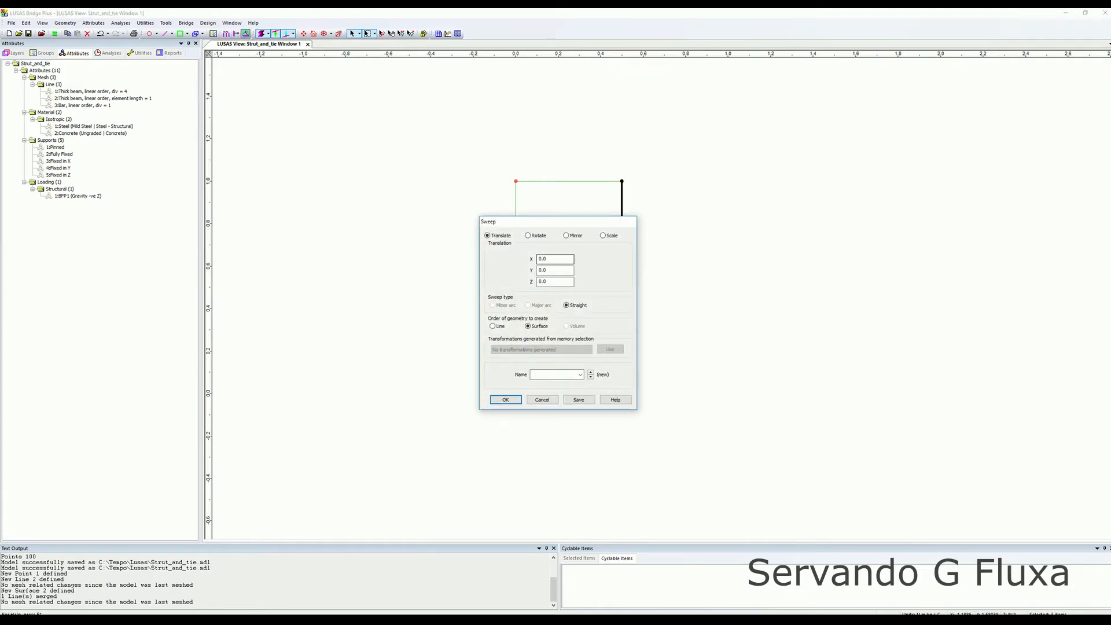
pyautogui.doubleClick(569, 259)
pyautogui.write('0.5')
pyautogui.moveTo(520, 221); pyautogui.dragTo(336, 211)
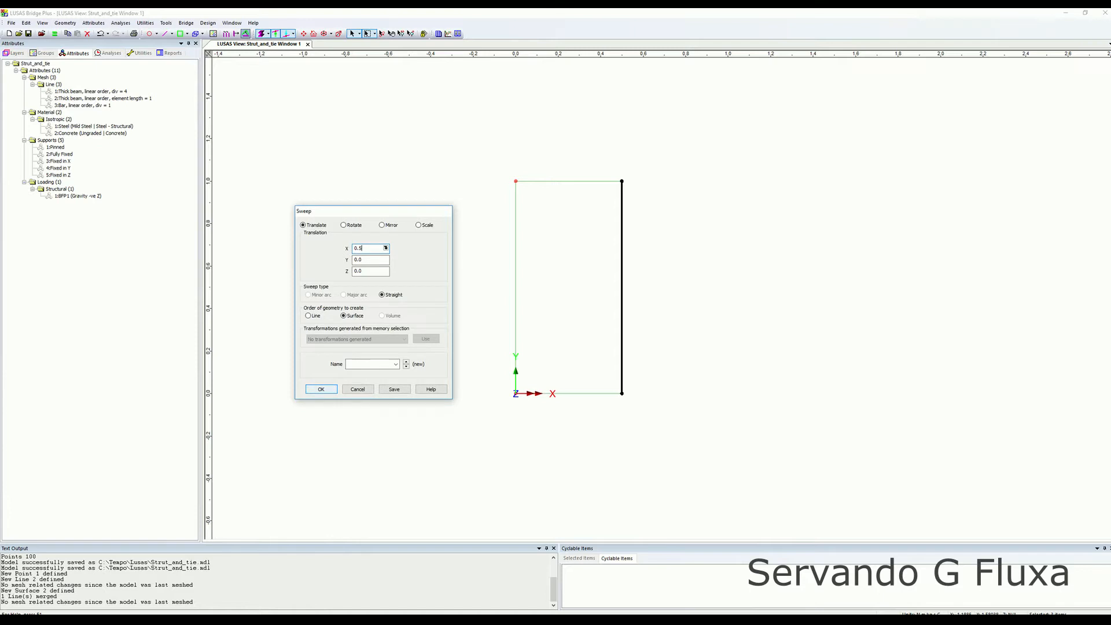
pyautogui.click(321, 388)
# Select the bottom-right corner point and move it 0.5 along Y to form a sloped edge.
pyautogui.click(816, 313)
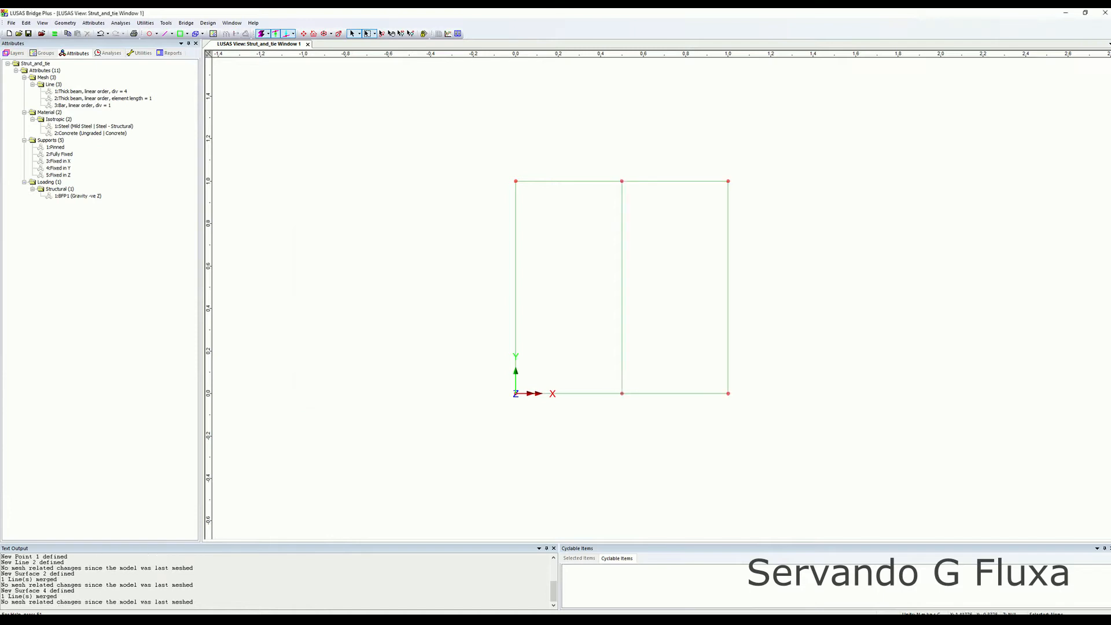
pyautogui.moveTo(699, 346); pyautogui.dragTo(768, 434)
pyautogui.click(236, 34)
pyautogui.doubleClick(570, 295)
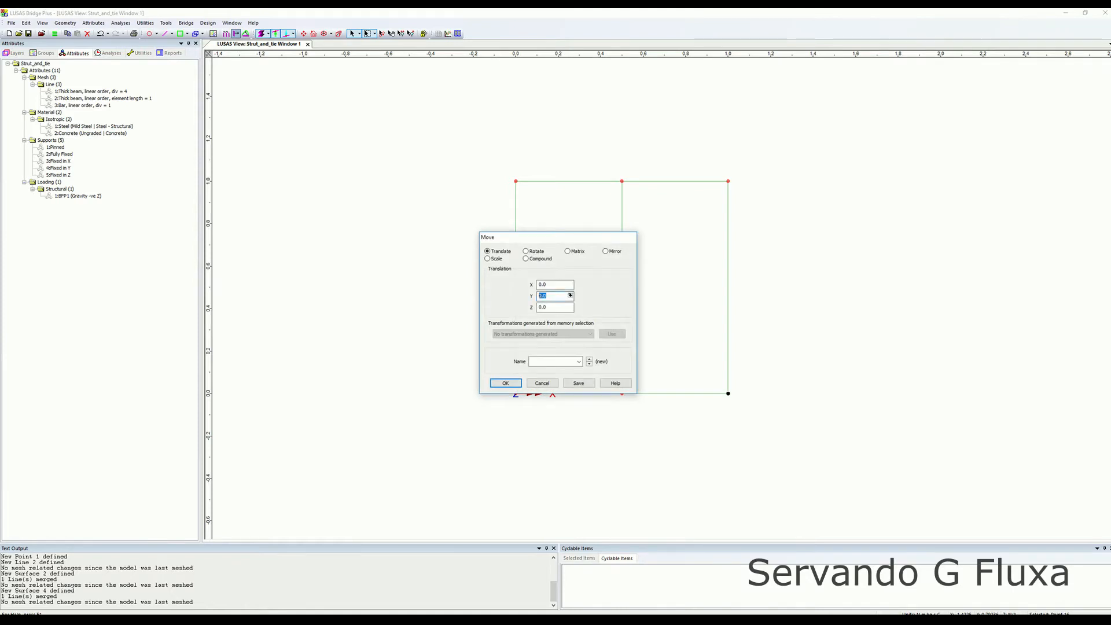
pyautogui.moveTo(544, 237); pyautogui.dragTo(334, 237)
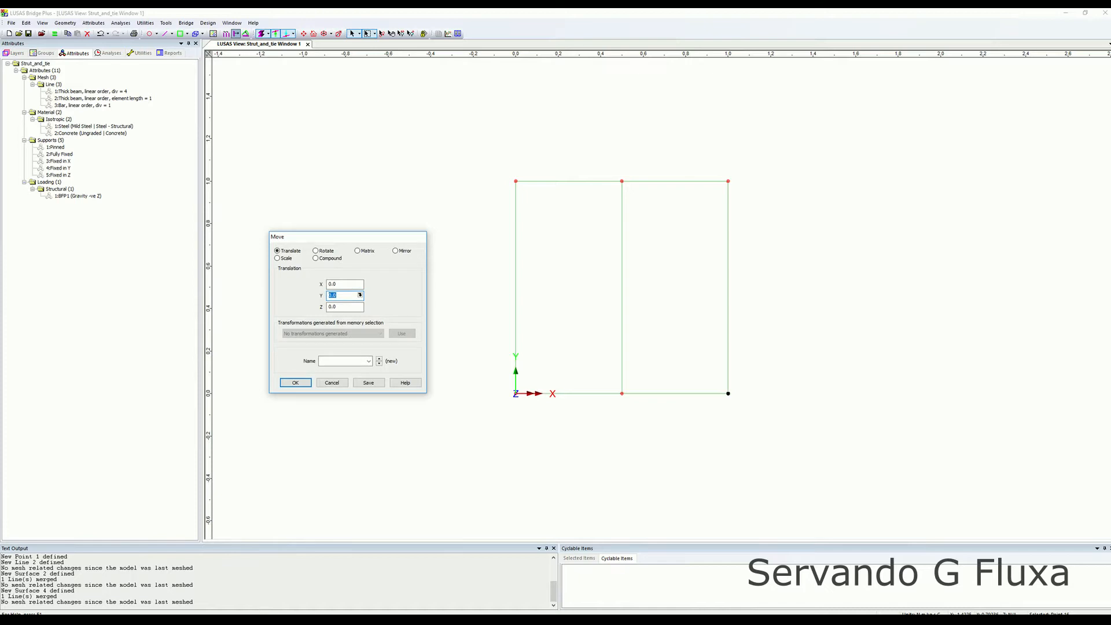
pyautogui.write('0.')
pyautogui.press('Return')
pyautogui.click(738, 392)
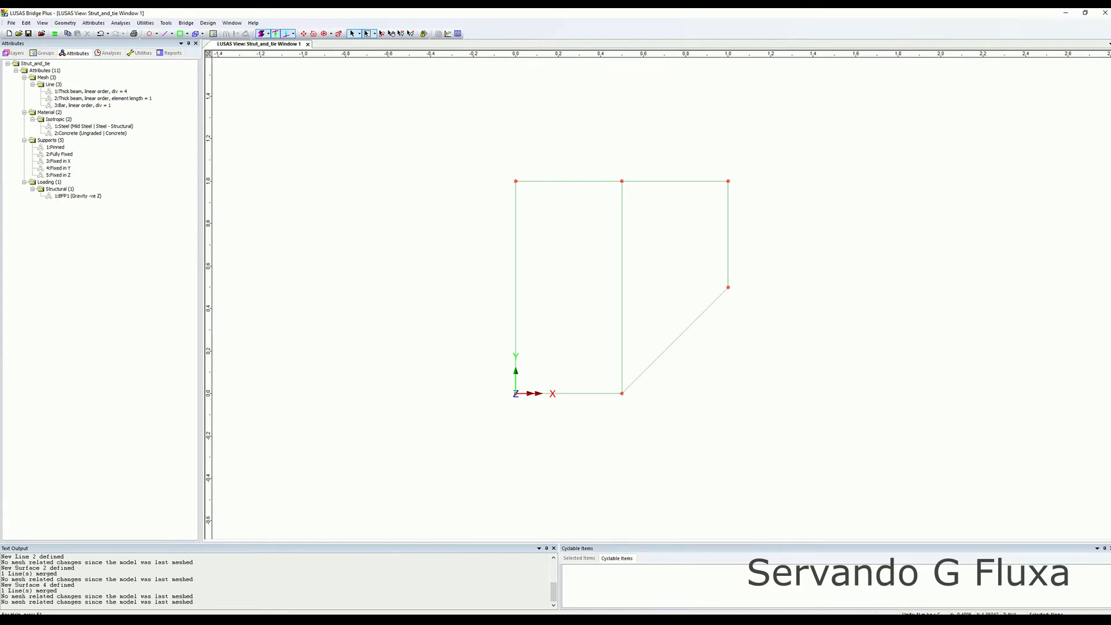
# Select all the geometry and sweep it 1 along Z to create volumes.
pyautogui.moveTo(461, 139); pyautogui.dragTo(824, 429)
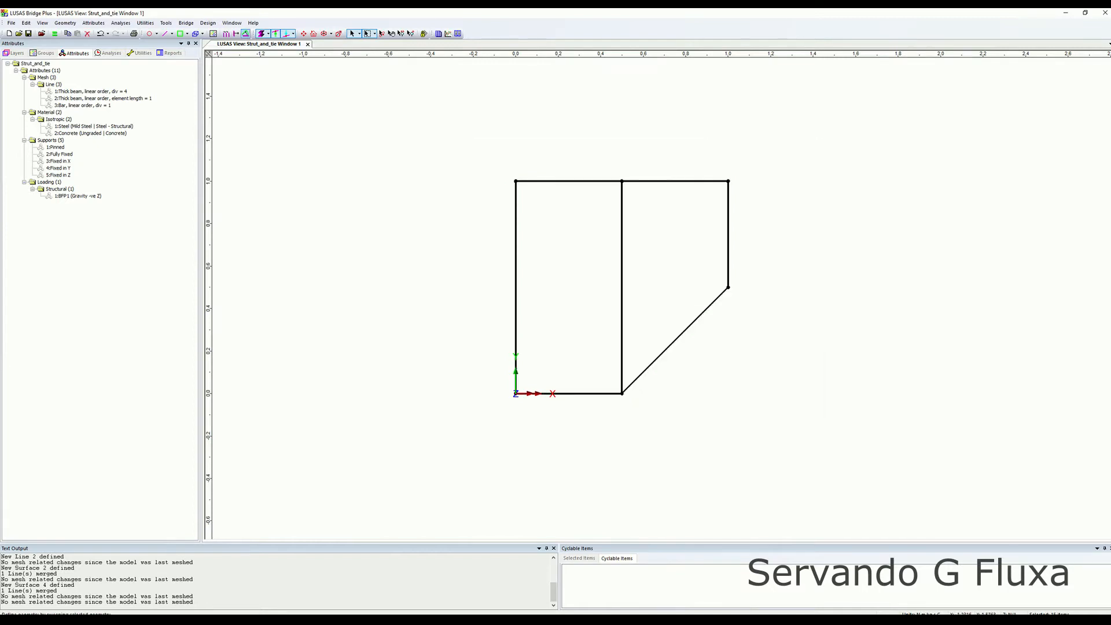
pyautogui.click(245, 33)
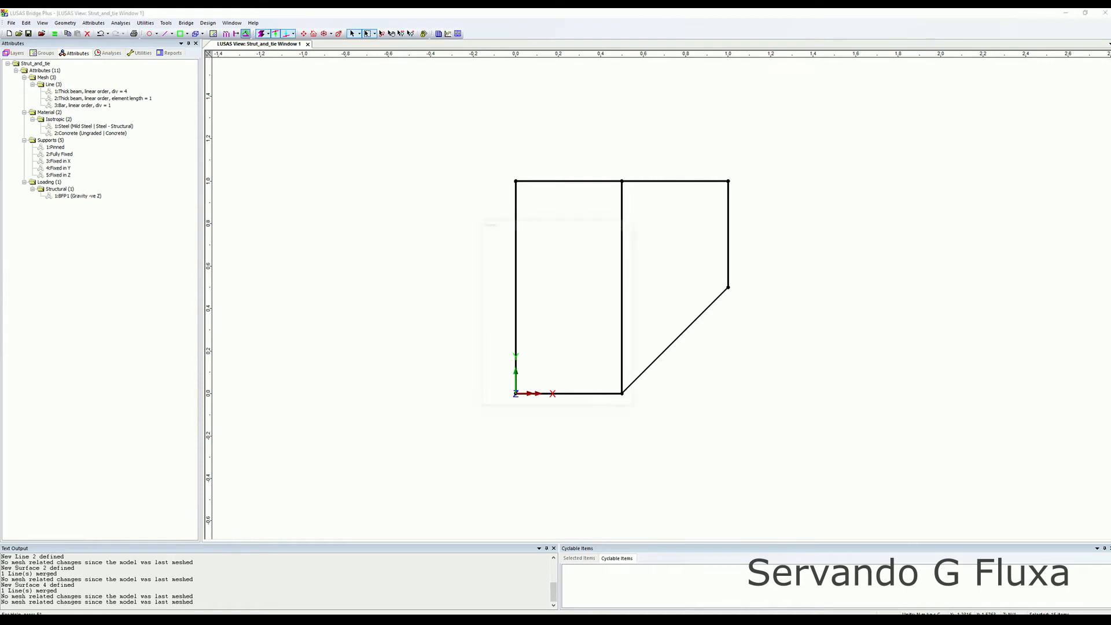
pyautogui.doubleClick(570, 281)
pyautogui.write('1')
pyautogui.moveTo(556, 222); pyautogui.dragTo(853, 203)
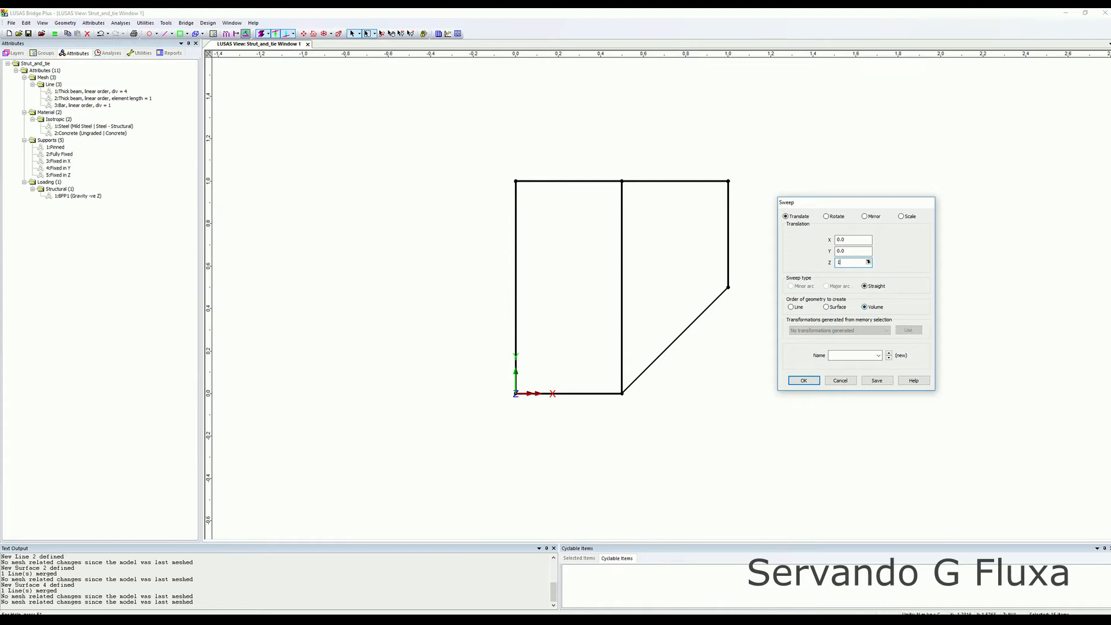
pyautogui.press('Return')
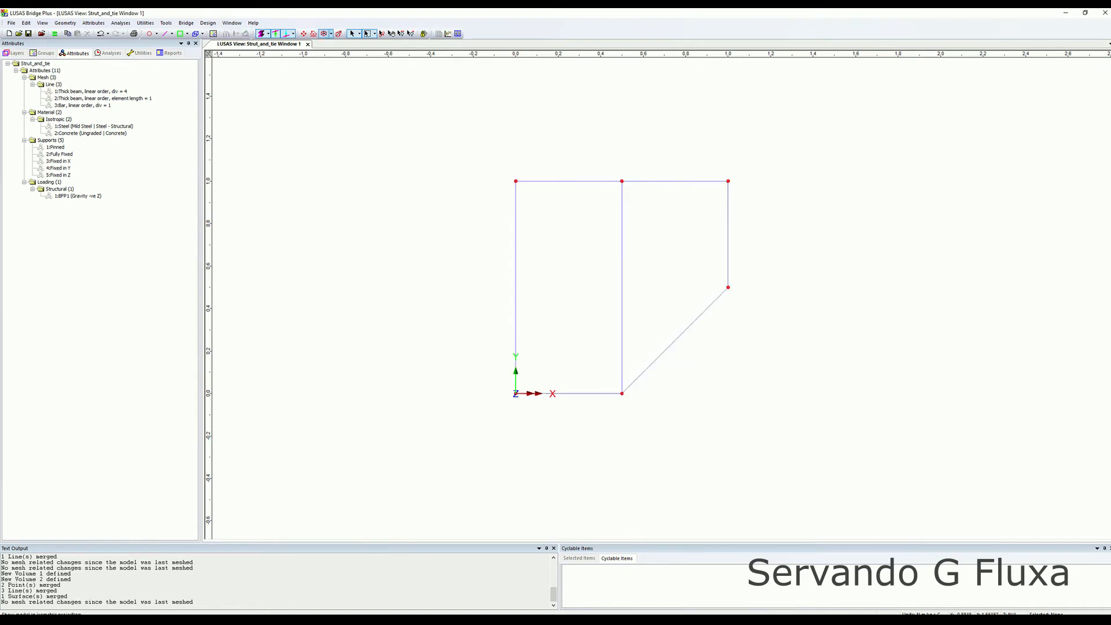
# Set the model's vertical axis to the Y axis in the model properties and apply it.
pyautogui.click(324, 33)
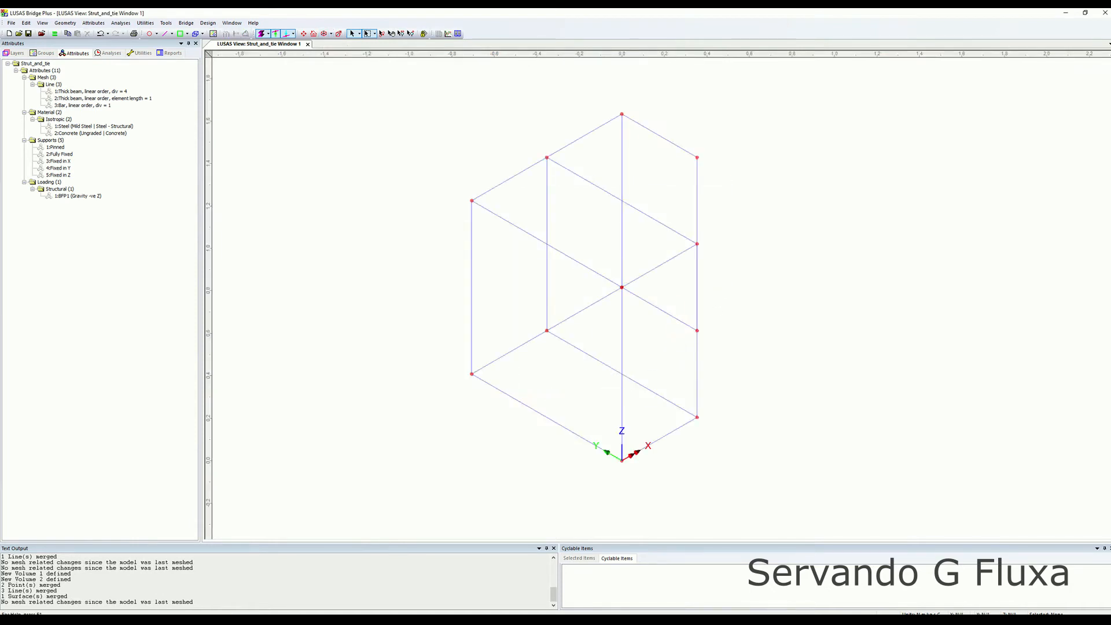
pyautogui.rightClick(661, 318)
pyautogui.press('Escape')
pyautogui.moveTo(661, 317); pyautogui.dragTo(575, 374, button='middle')
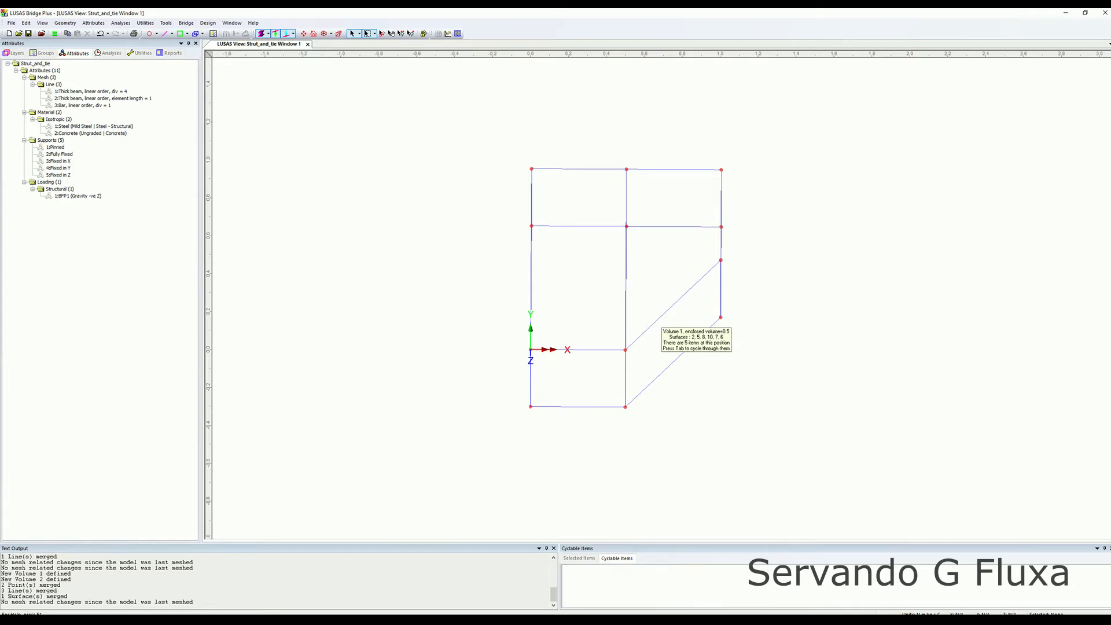
pyautogui.moveTo(661, 319); pyautogui.dragTo(636, 279, button='middle')
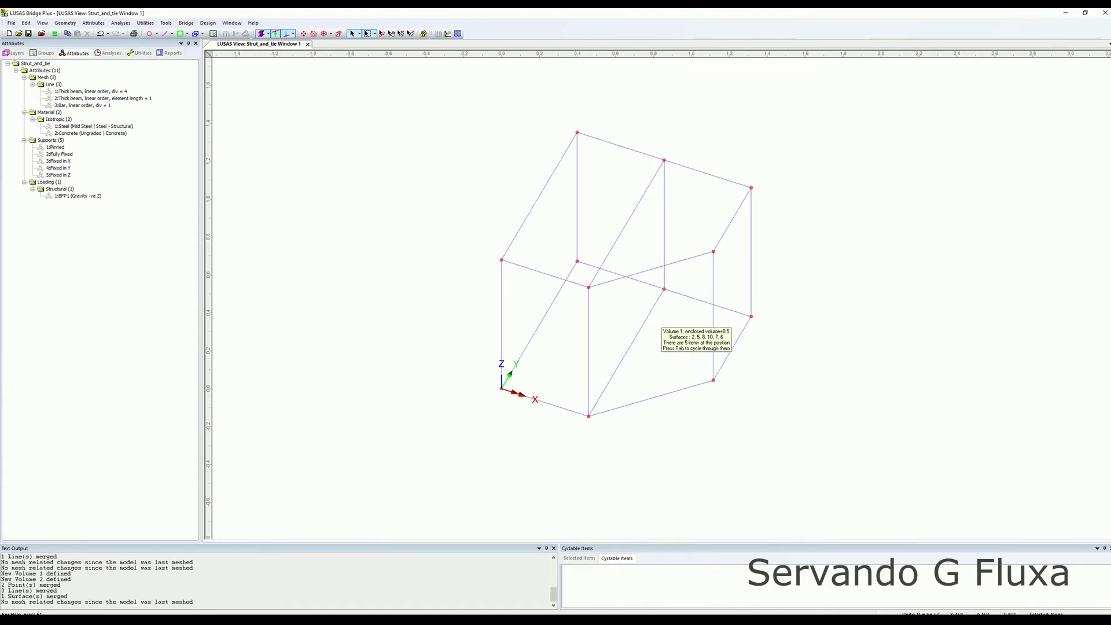
pyautogui.click(166, 23)
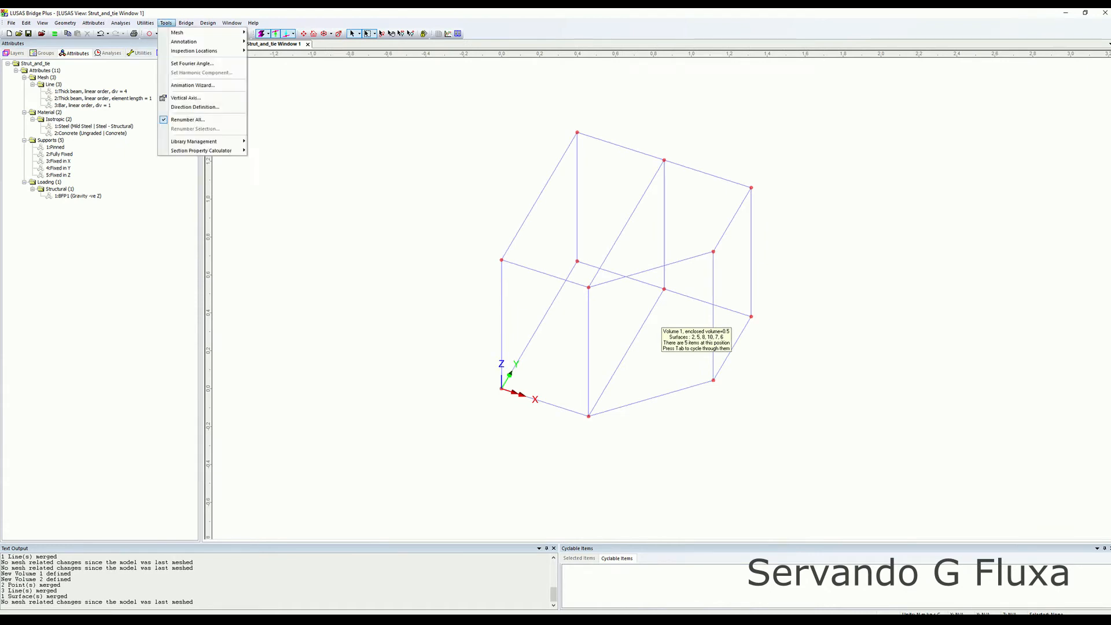
pyautogui.click(185, 98)
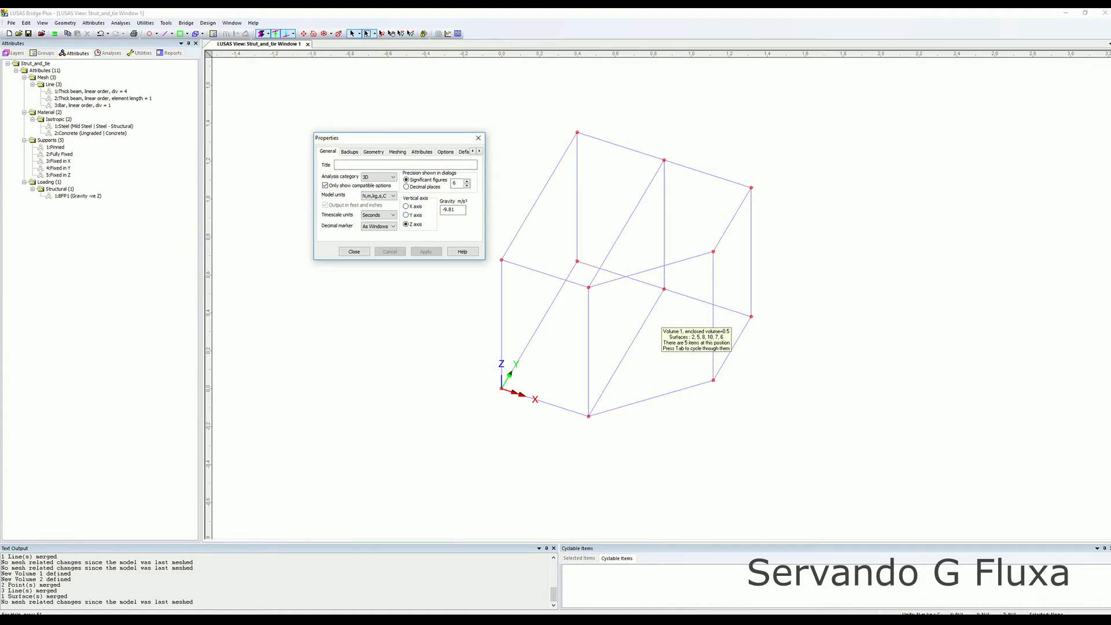
pyautogui.click(406, 215)
pyautogui.click(426, 251)
pyautogui.click(354, 251)
# Start a new volume mesh attribute using Stress elements with Hexahedral element shape.
pyautogui.moveTo(567, 260); pyautogui.dragTo(598, 356, button='middle')
pyautogui.scroll(-1, 649, 289)
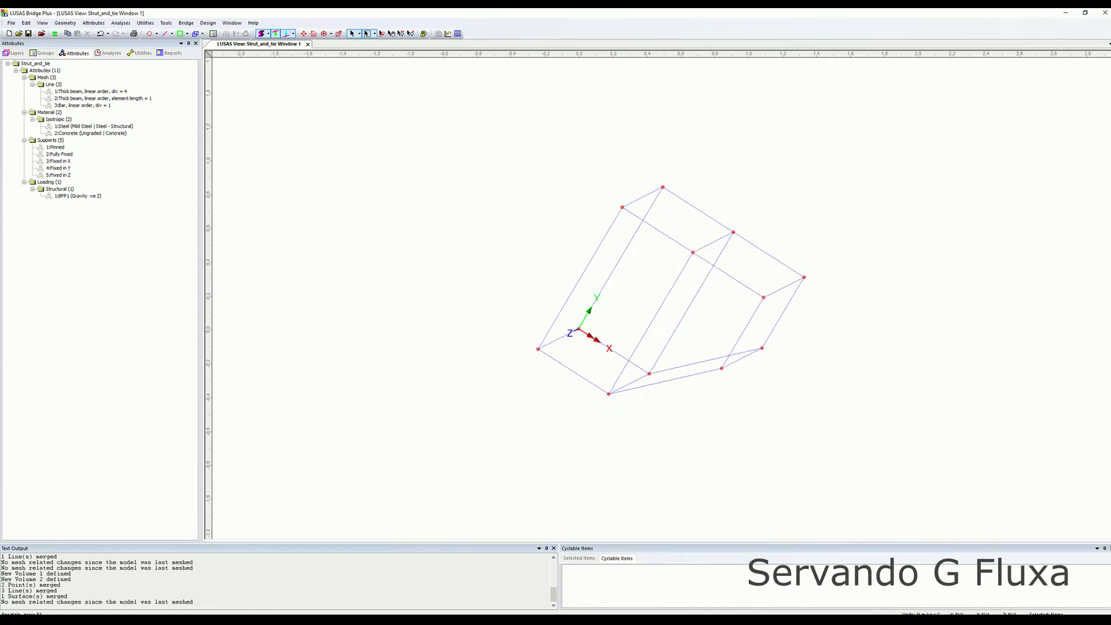
pyautogui.moveTo(694, 396); pyautogui.dragTo(710, 318, button='middle')
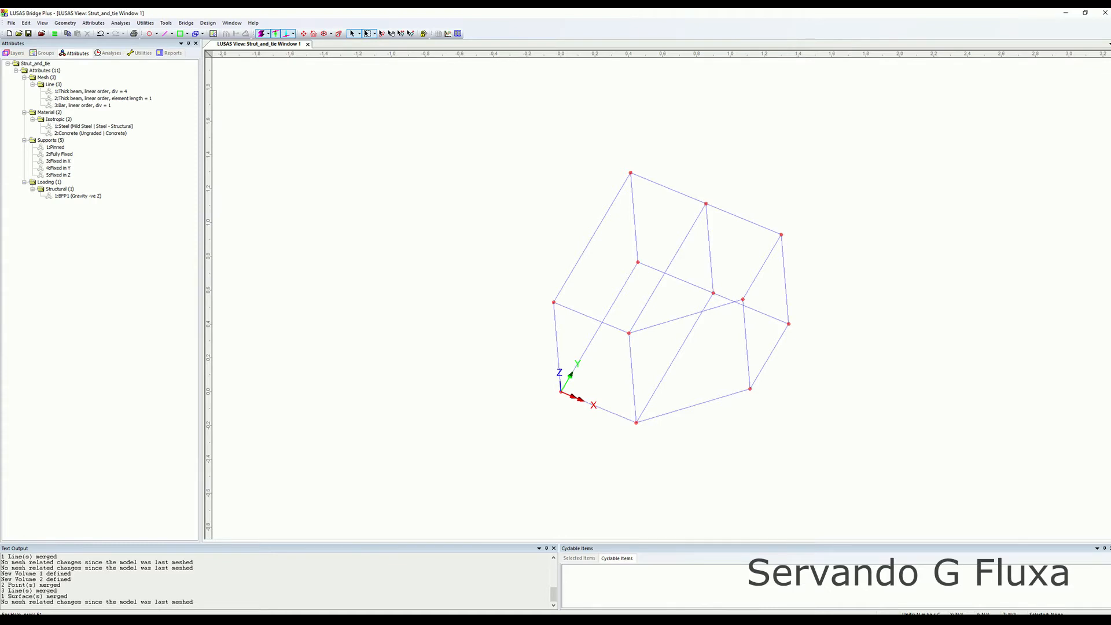
pyautogui.moveTo(671, 324)
pyautogui.mouseDown(button='middle')
pyautogui.moveTo(701, 318)
pyautogui.moveTo(658, 305)
pyautogui.moveTo(679, 290)
pyautogui.moveTo(633, 317)
pyautogui.moveTo(652, 330)
pyautogui.moveTo(666, 318)
pyautogui.mouseUp(button='middle')
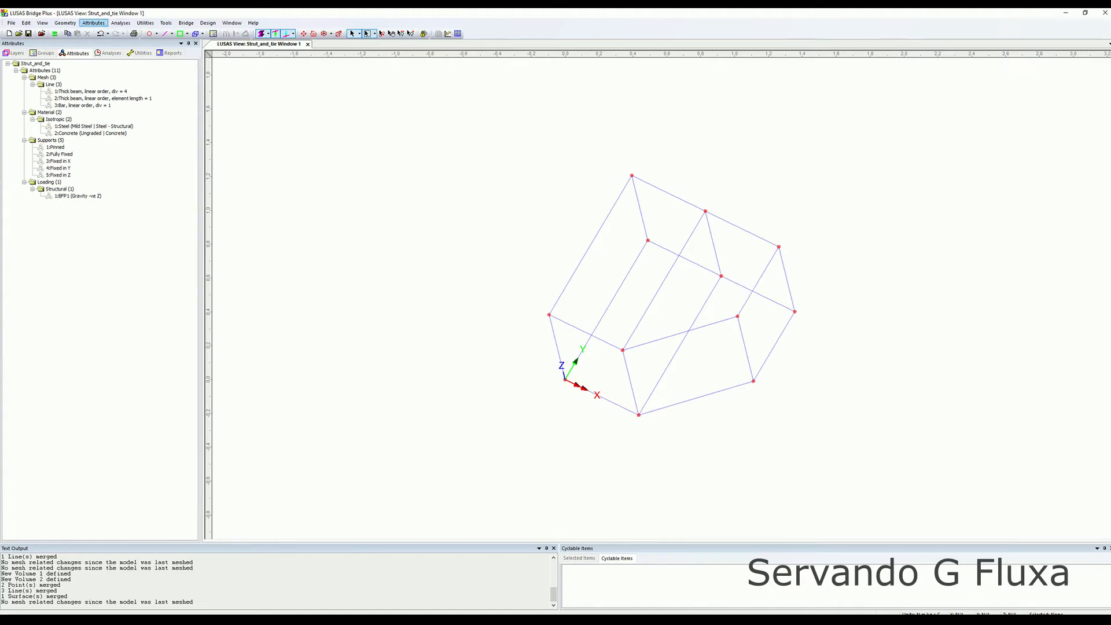
pyautogui.click(93, 23)
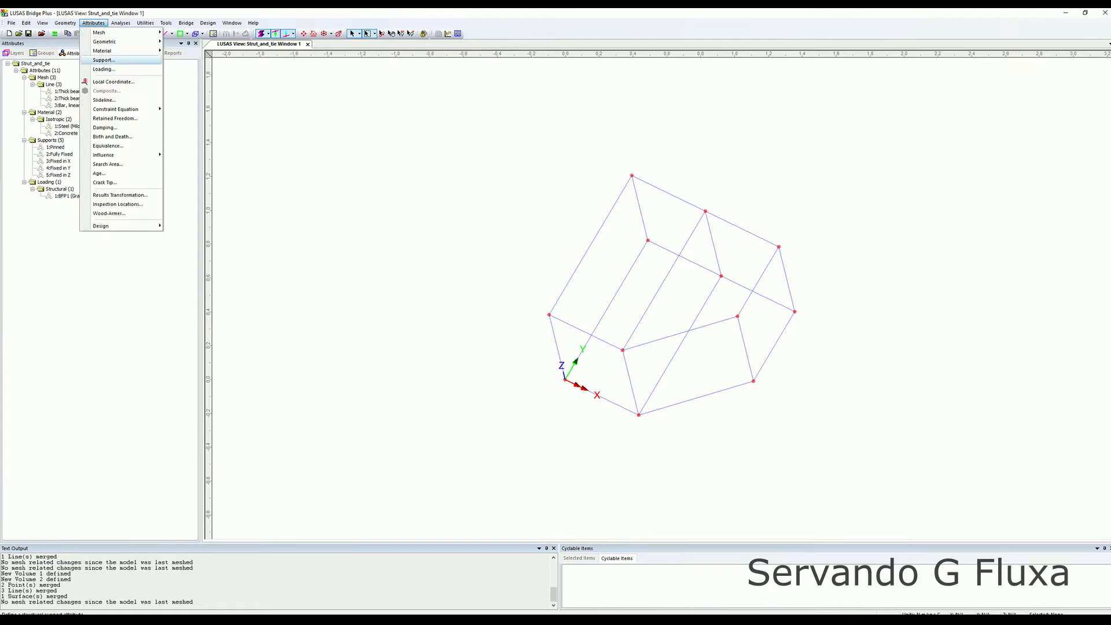
pyautogui.moveTo(116, 33)
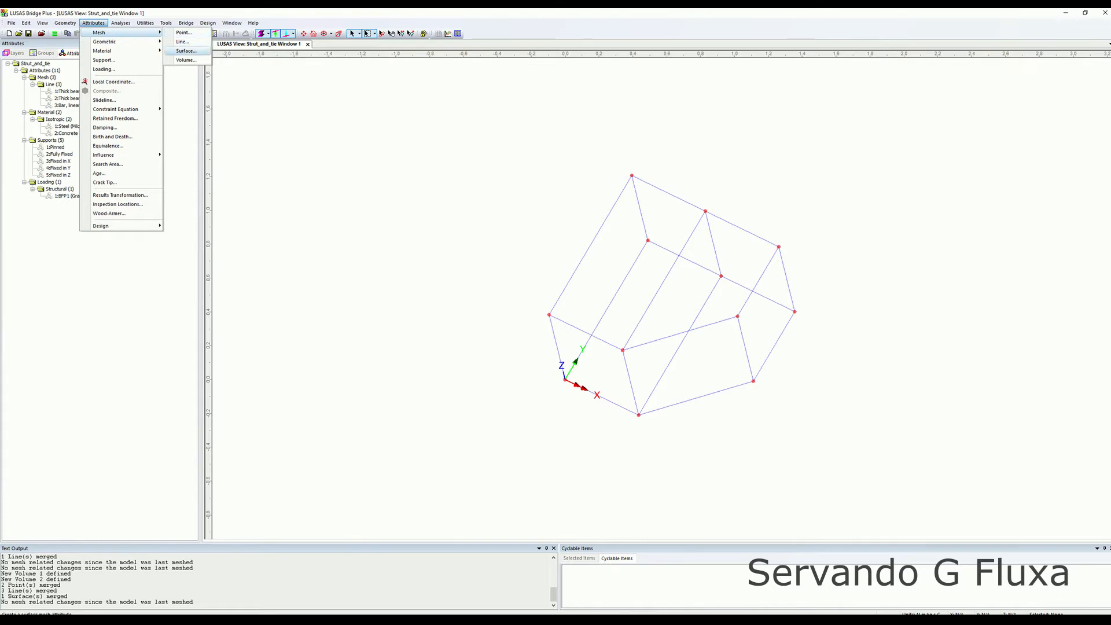
pyautogui.click(186, 60)
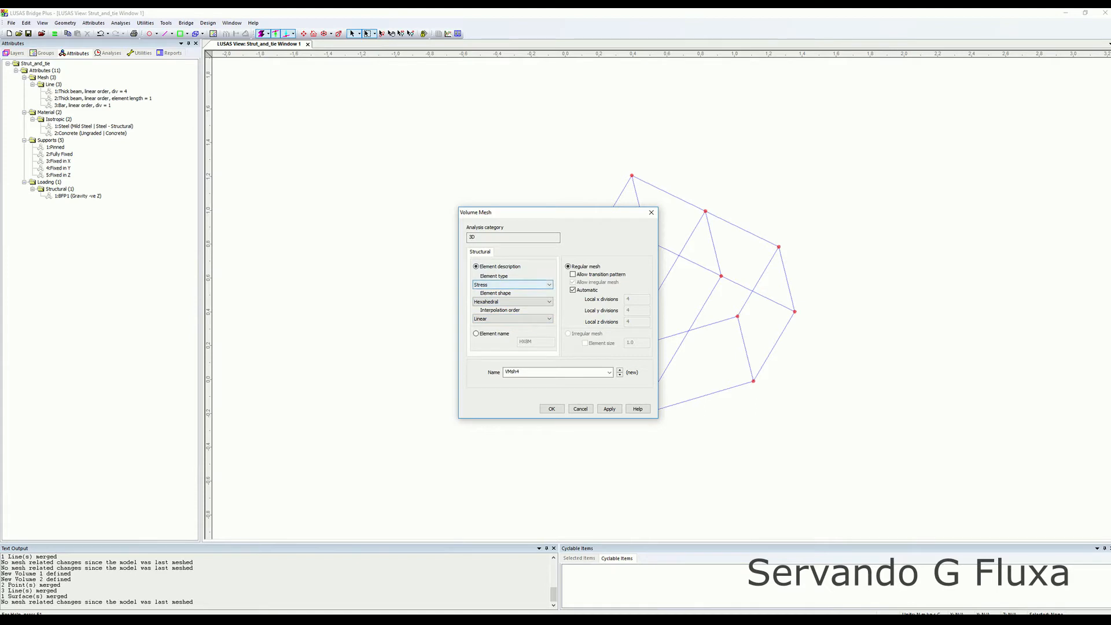
pyautogui.click(512, 285)
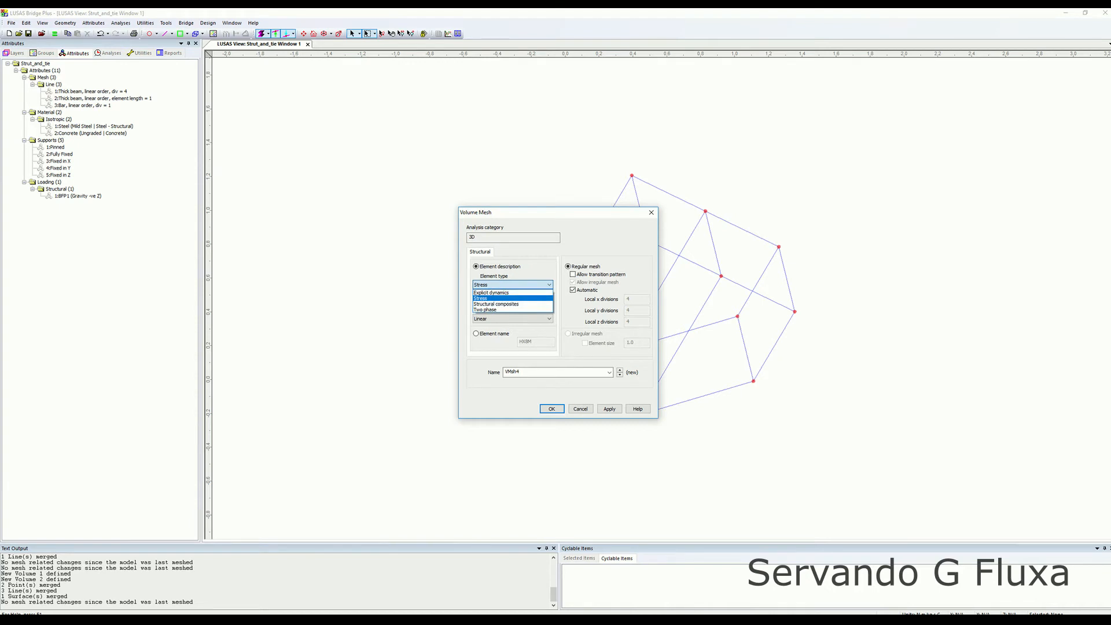
pyautogui.click(512, 298)
pyautogui.click(512, 301)
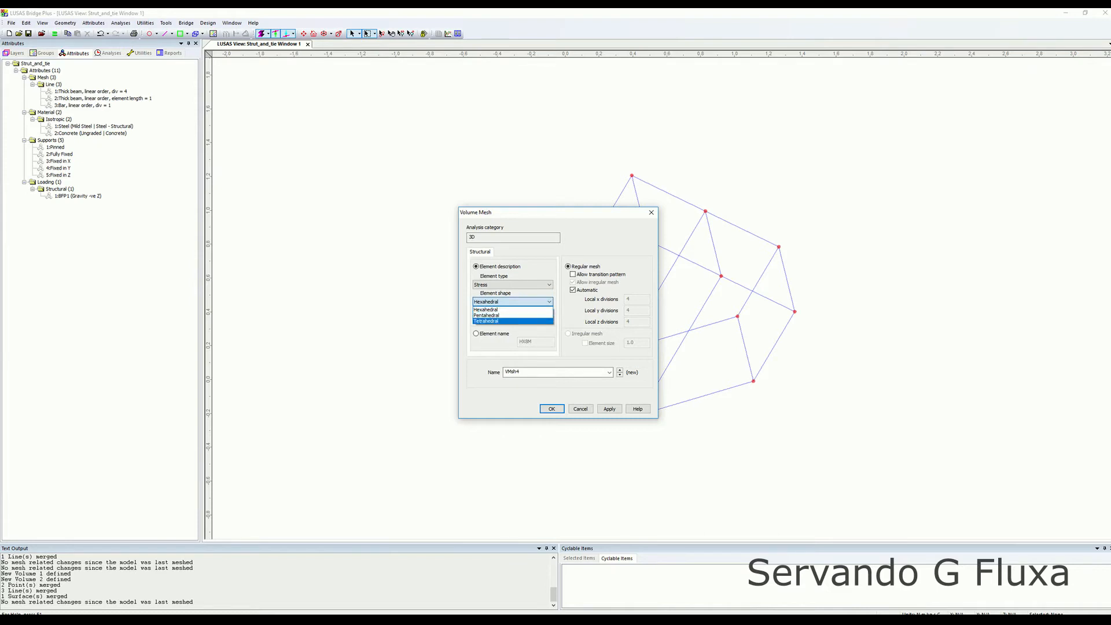
pyautogui.click(499, 321)
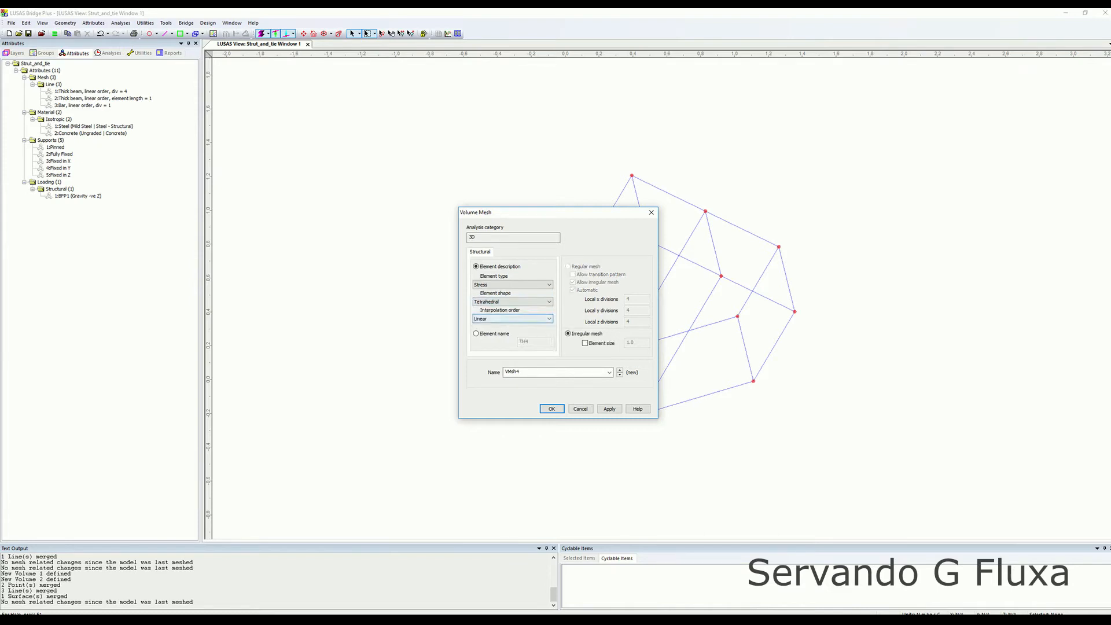
pyautogui.click(512, 301)
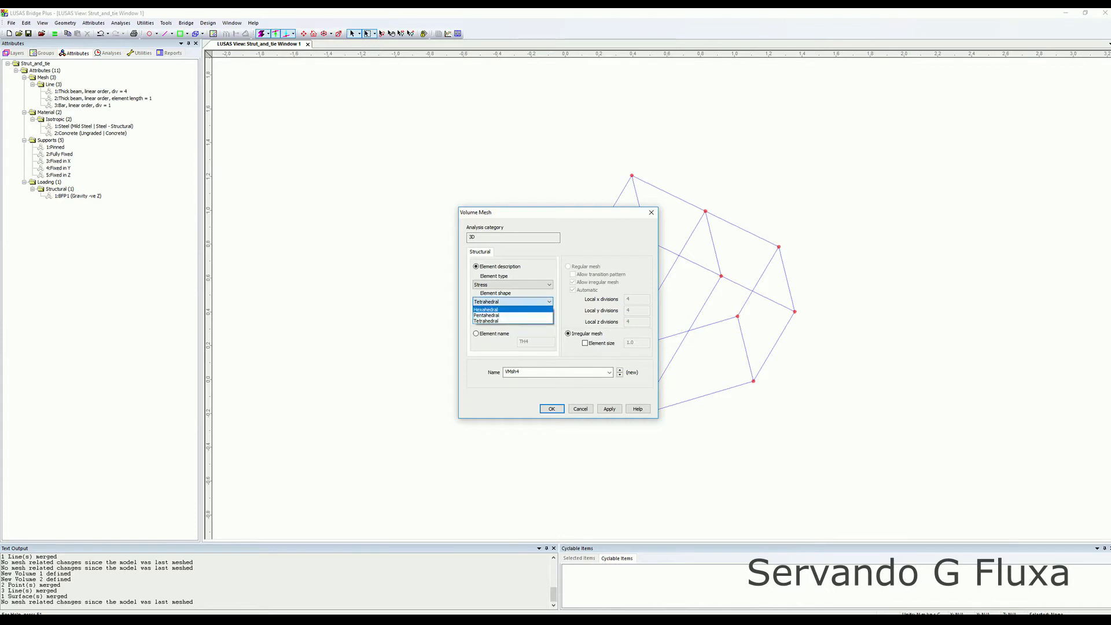
pyautogui.click(498, 309)
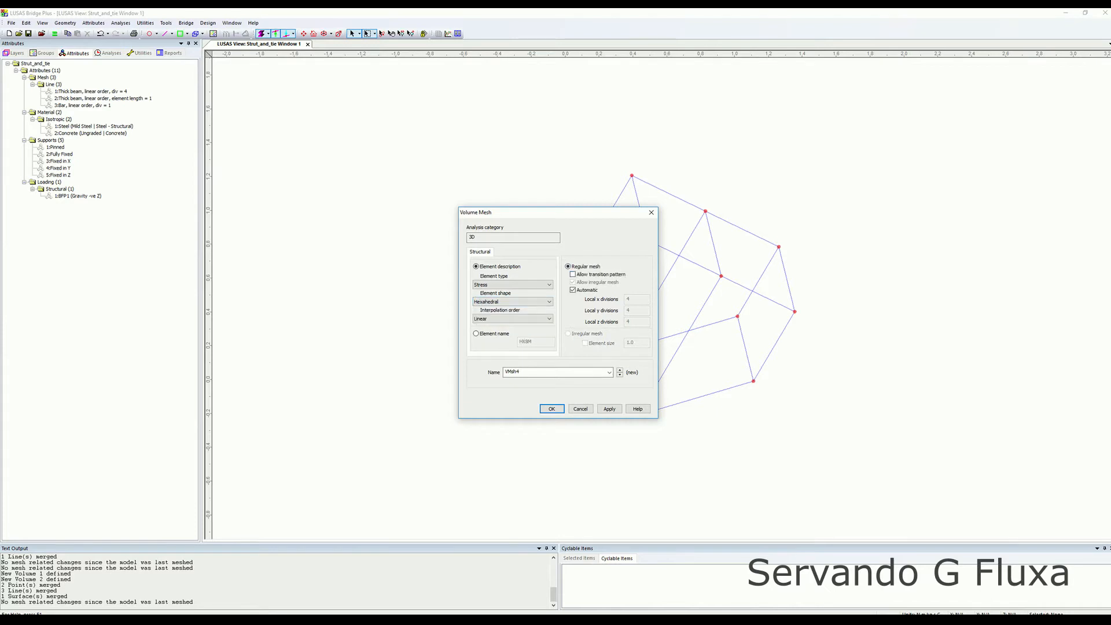
pyautogui.click(512, 302)
pyautogui.click(498, 321)
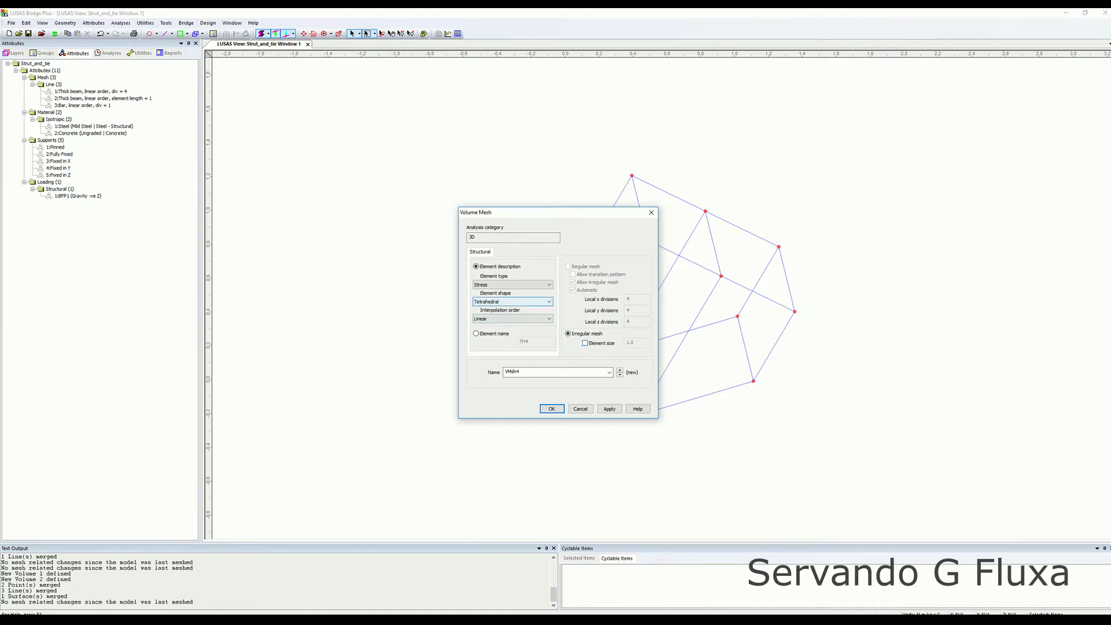
pyautogui.click(513, 301)
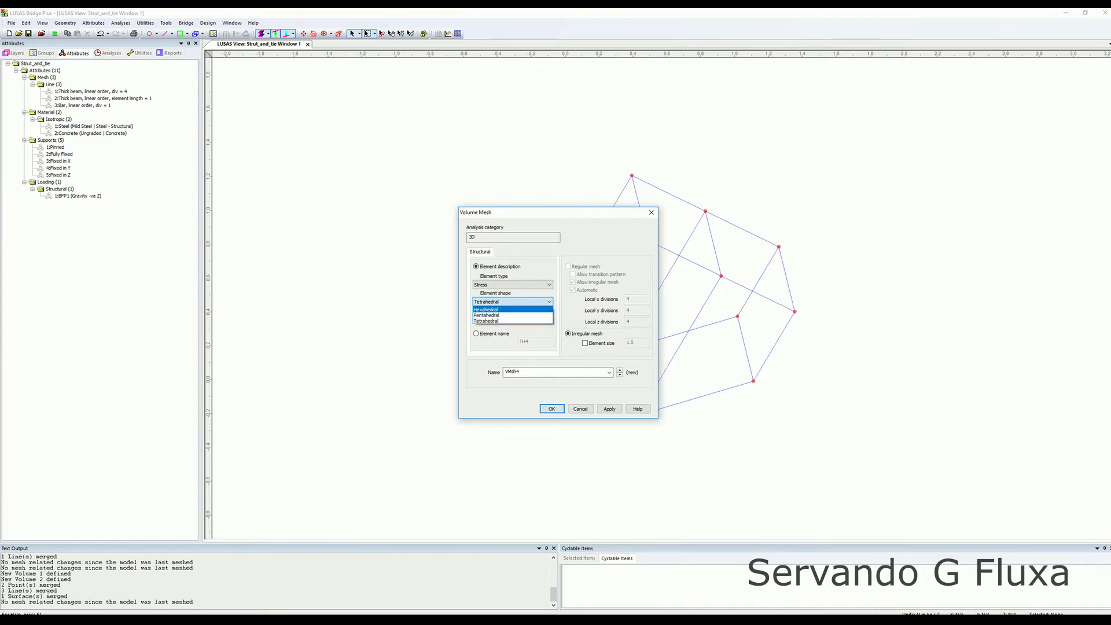
pyautogui.click(486, 310)
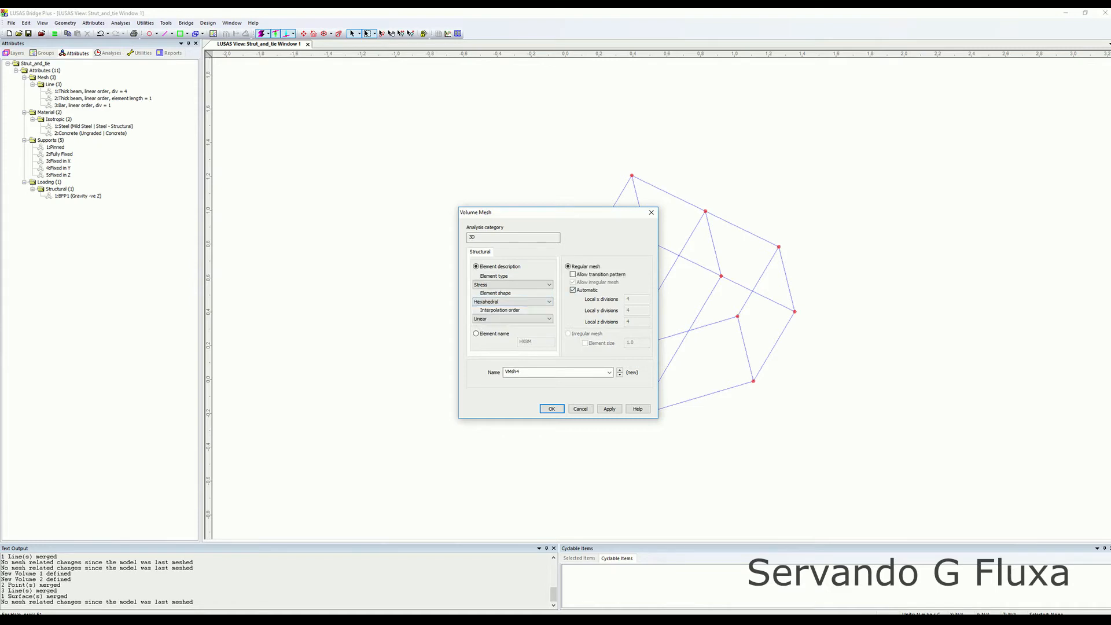
# Turn off automatic divisions and set the local x, y and z divisions to 3 each.
pyautogui.click(573, 290)
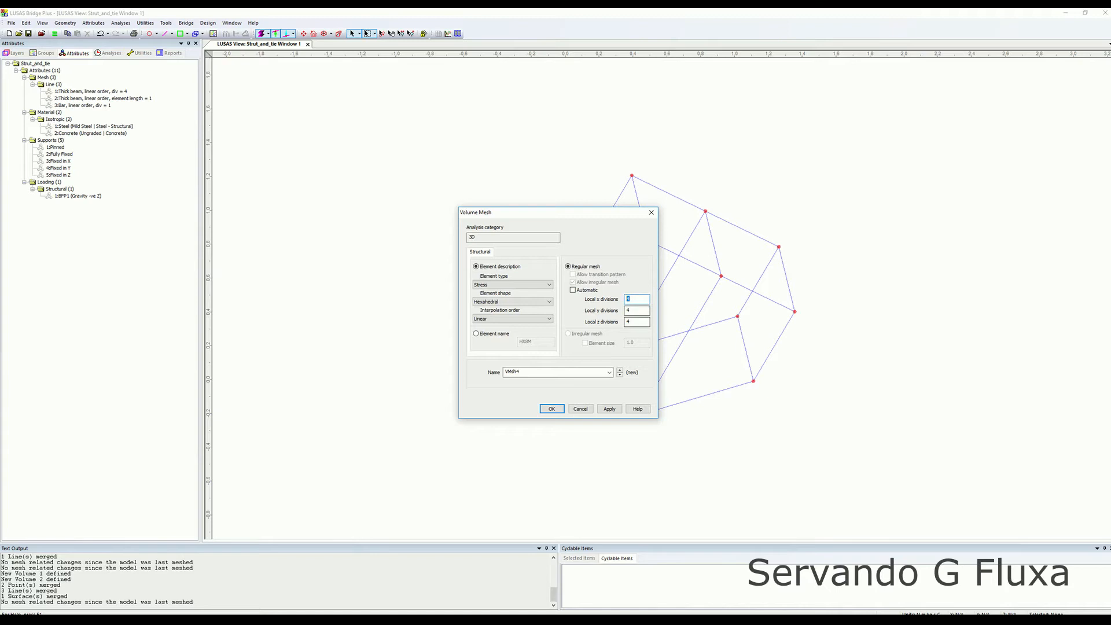
pyautogui.moveTo(556, 213); pyautogui.dragTo(428, 204)
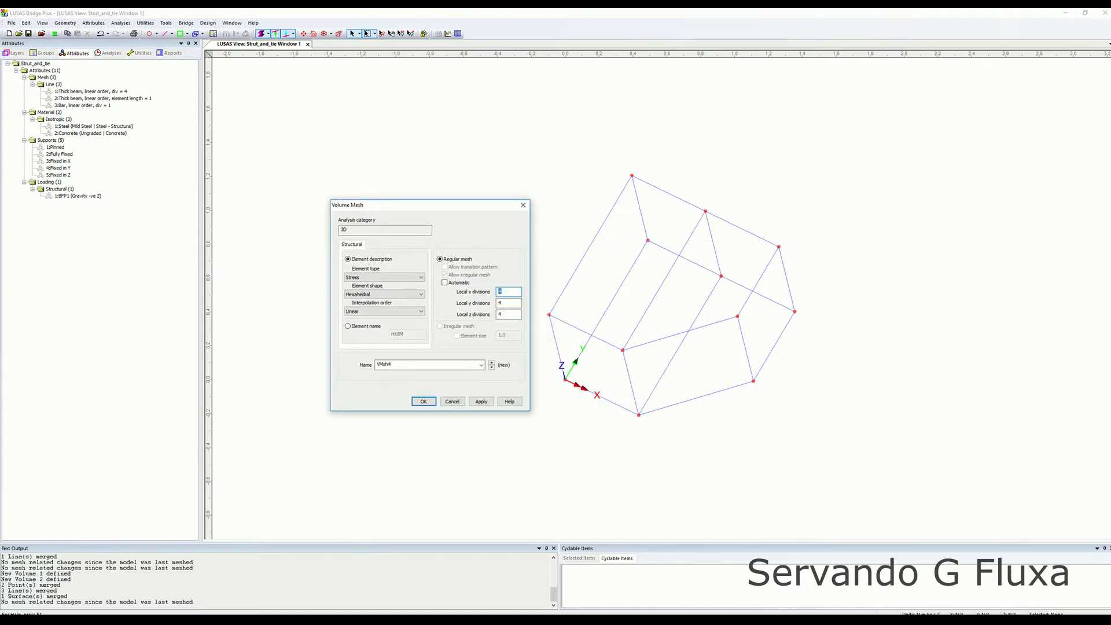
pyautogui.write('3')
pyautogui.press('Tab')
pyautogui.write('3')
pyautogui.press('Tab')
pyautogui.write('3')
# Set the interpolation order to Quadratic and save the volume mesh attribute.
pyautogui.click(382, 311)
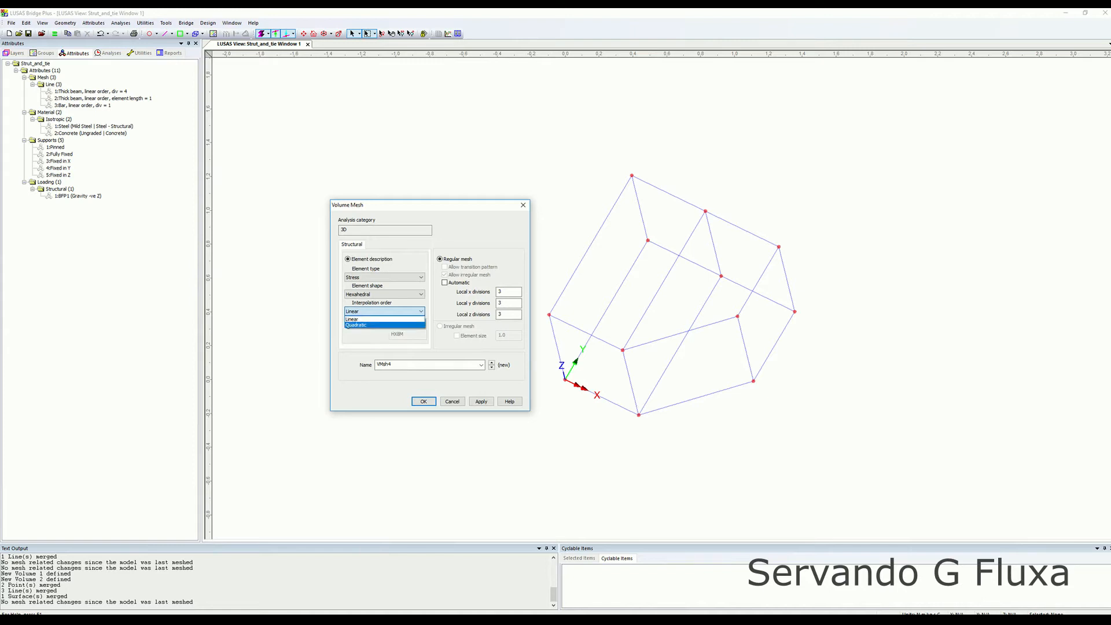
pyautogui.click(370, 325)
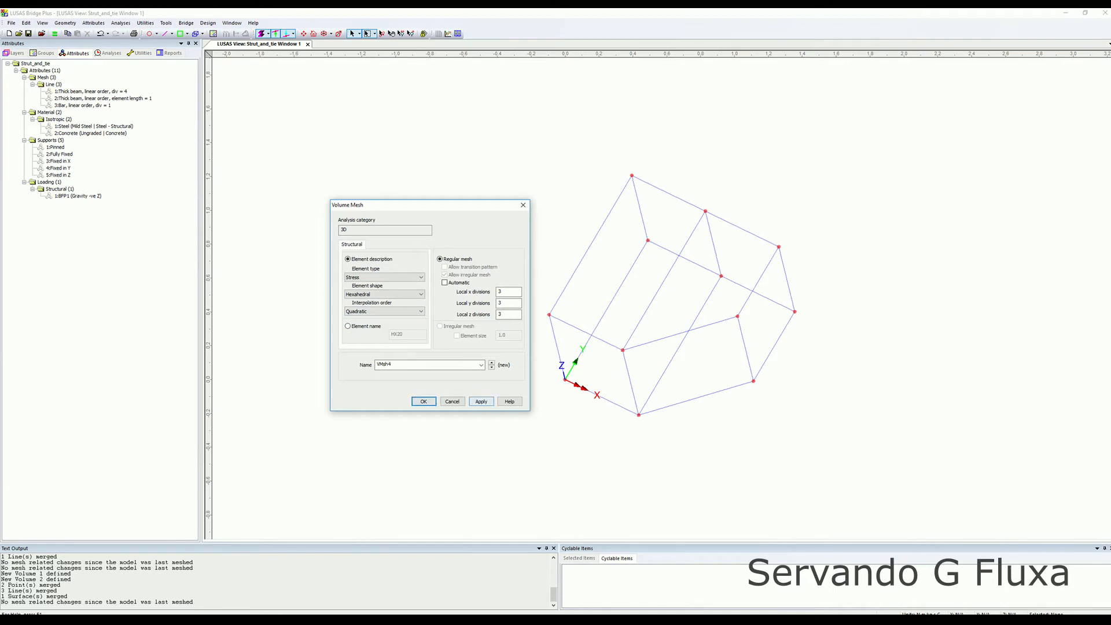
pyautogui.click(423, 400)
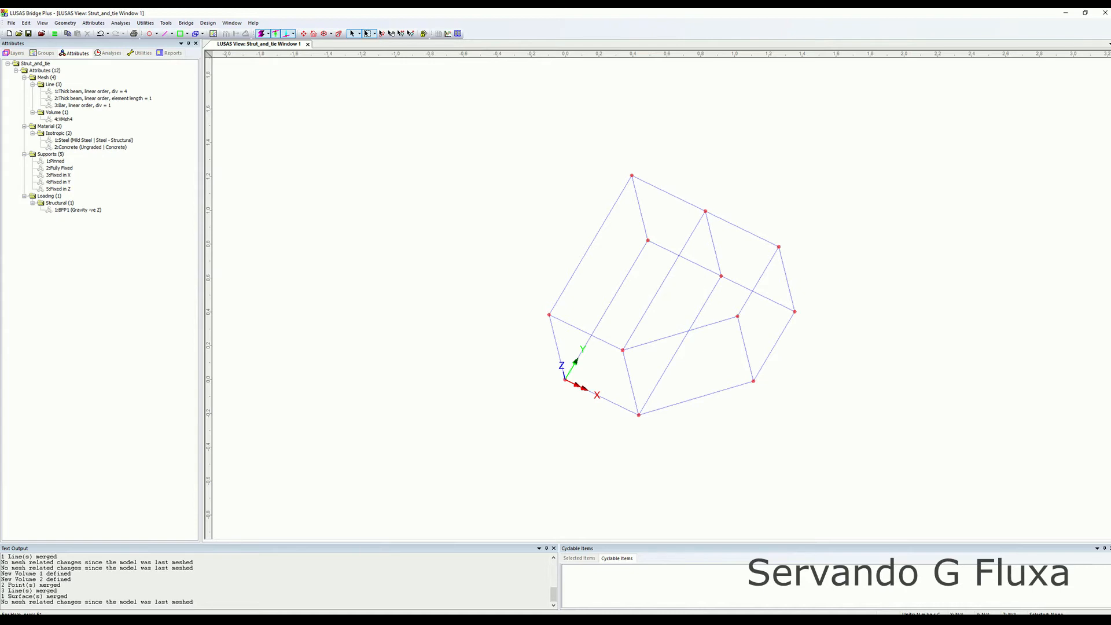
# Assign the new volume mesh attribute to all the selected geometry.
pyautogui.moveTo(456, 125); pyautogui.dragTo(854, 444)
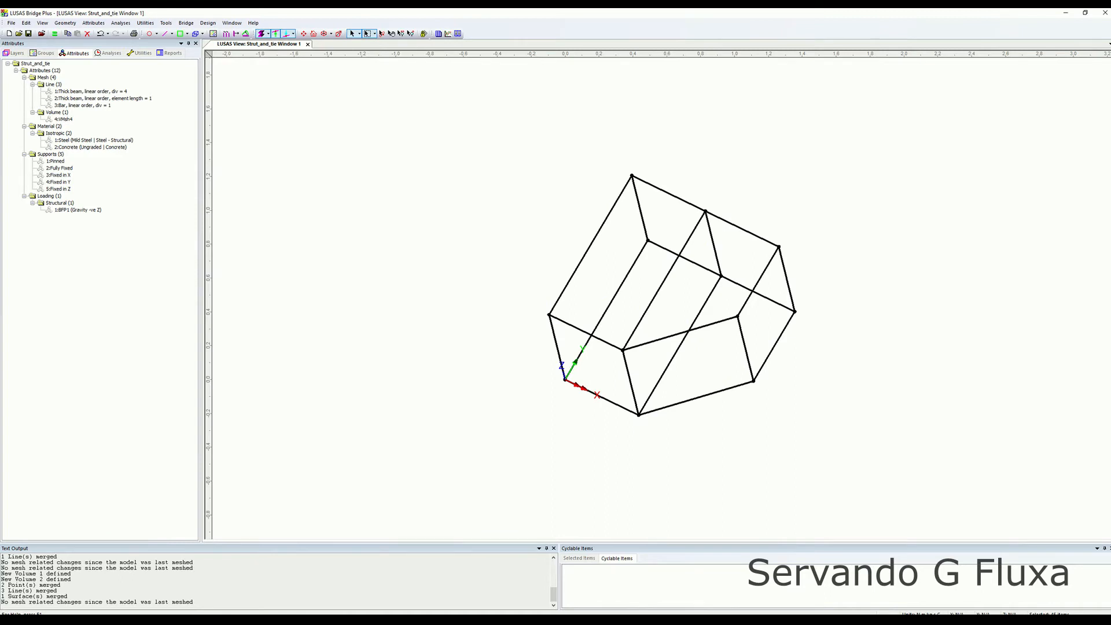
pyautogui.click(64, 119)
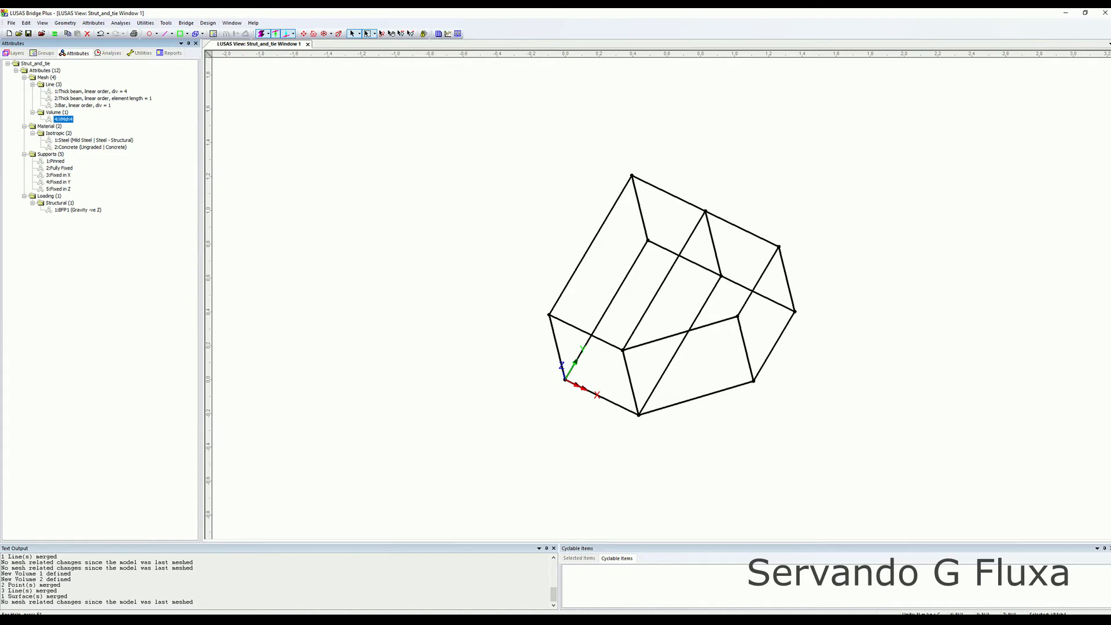
pyautogui.moveTo(64, 119); pyautogui.dragTo(416, 231)
pyautogui.click(439, 255)
pyautogui.moveTo(521, 289); pyautogui.dragTo(364, 278, button='middle')
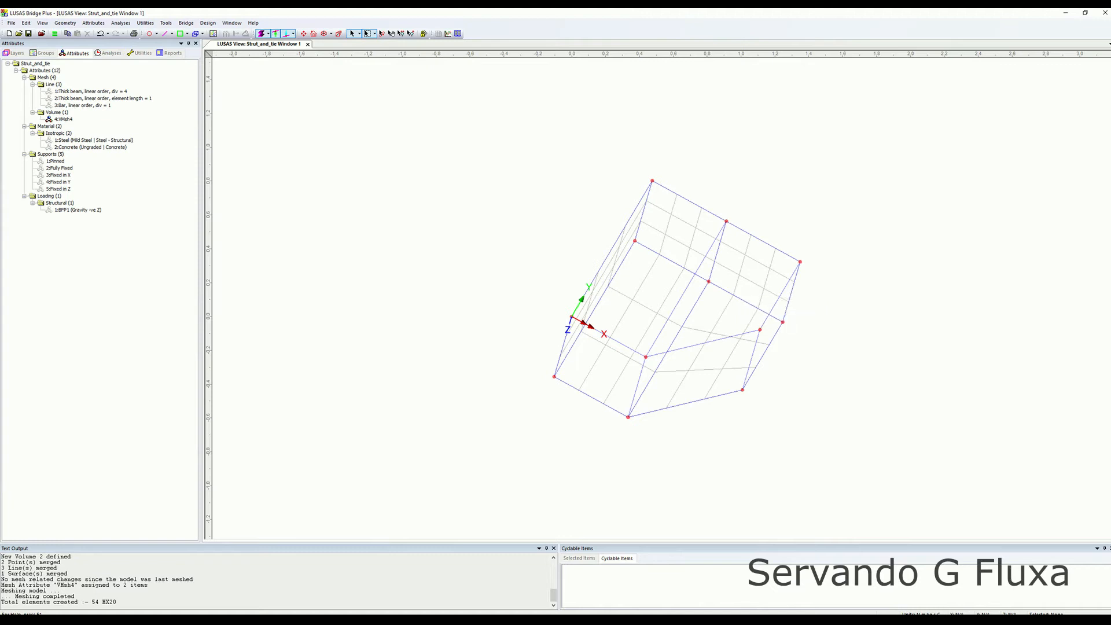
# Open the material library and choose Concrete as the material type.
pyautogui.click(93, 23)
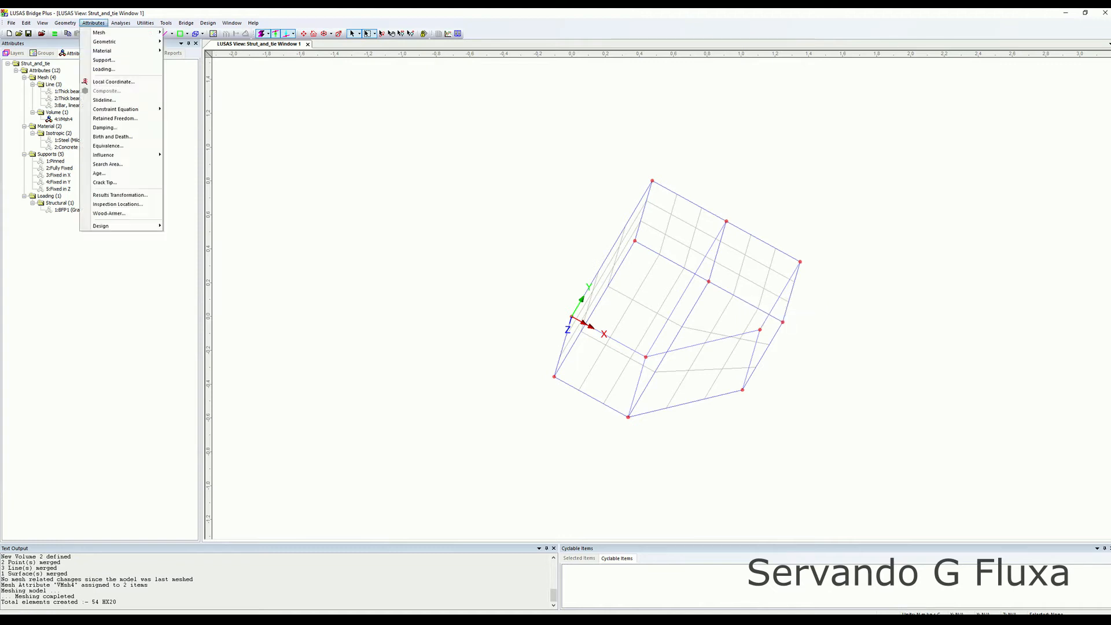
pyautogui.moveTo(115, 42)
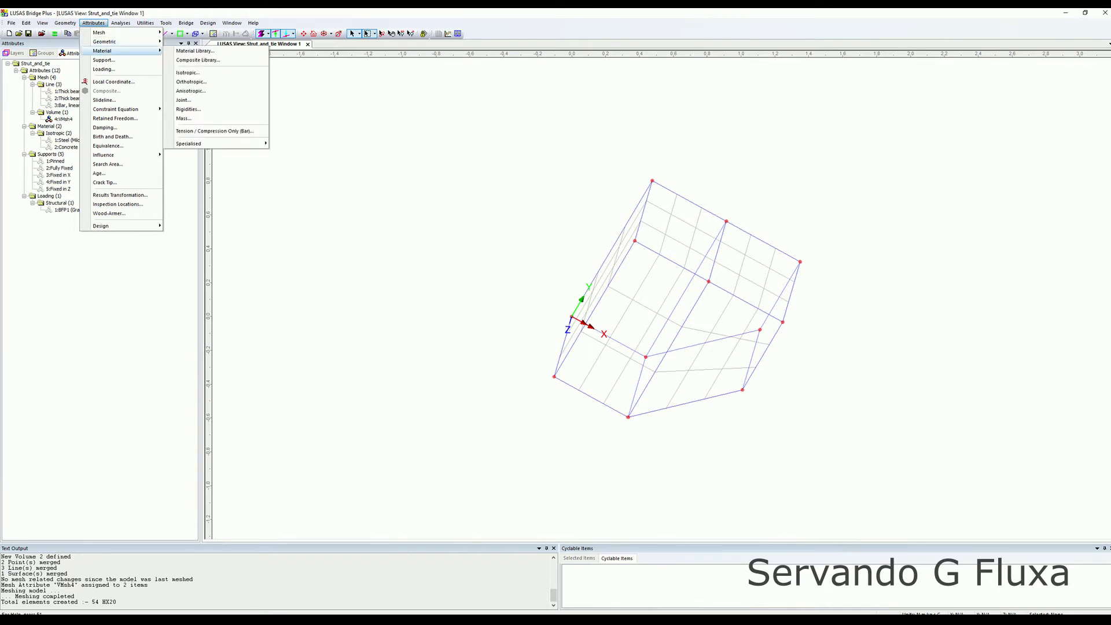
pyautogui.click(195, 51)
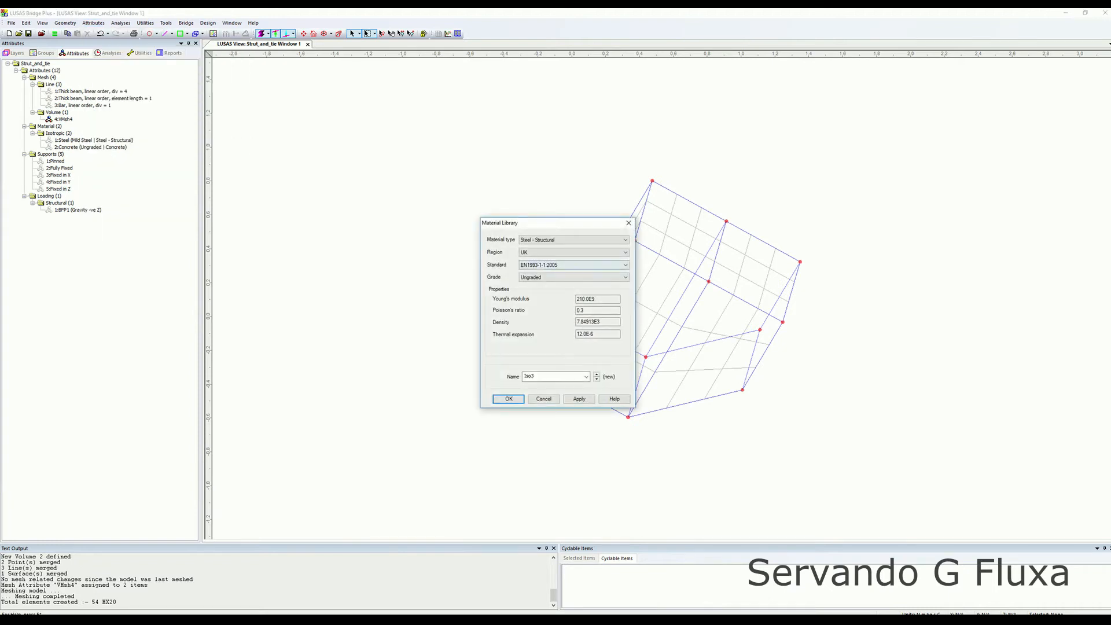
pyautogui.click(578, 239)
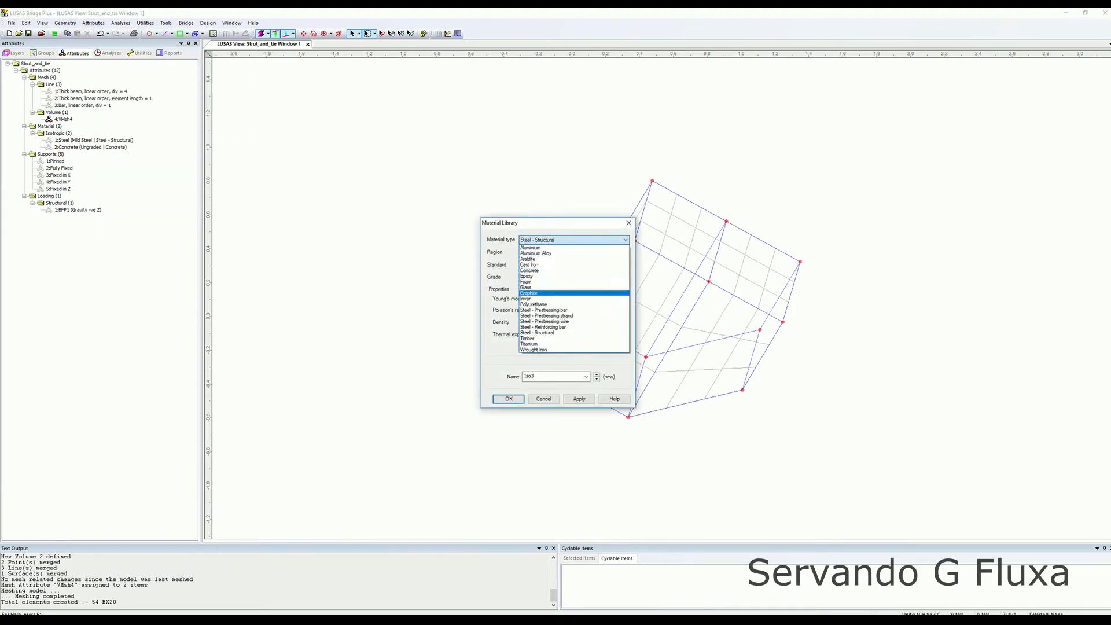
pyautogui.click(530, 270)
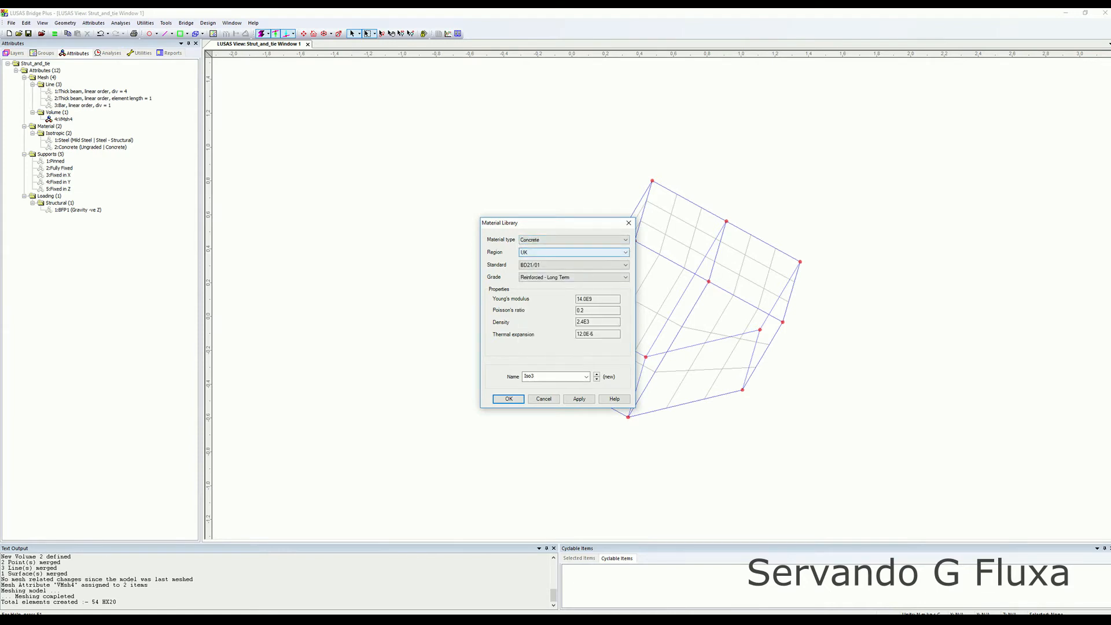
# Set the concrete standard to EN1992-1-1:2004/2014 and grade C35/45, and save the material attribute.
pyautogui.click(578, 265)
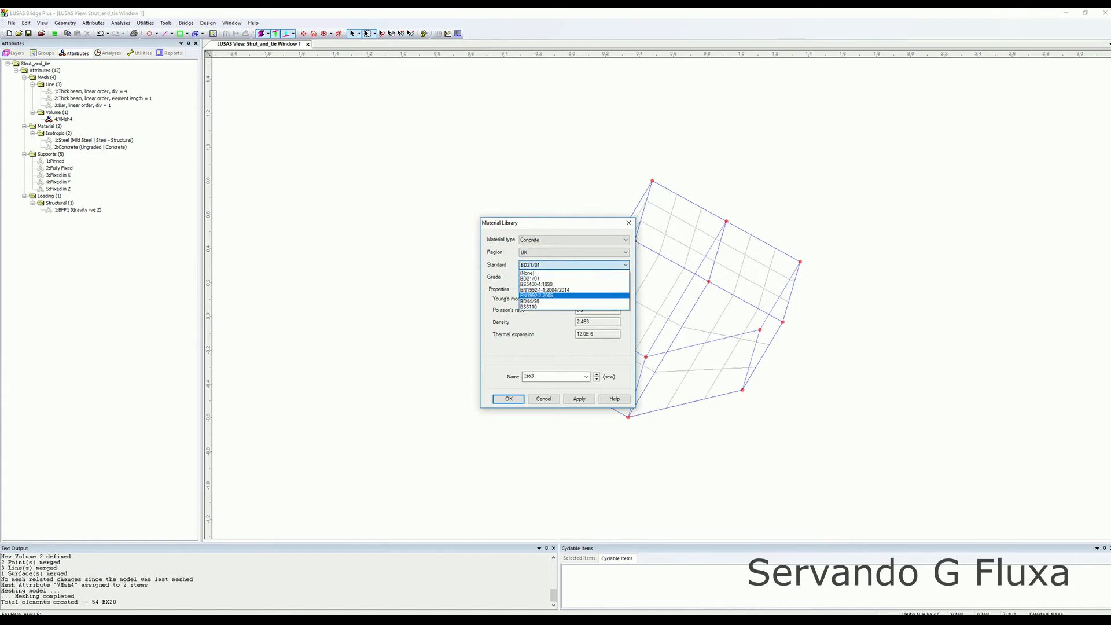
pyautogui.click(544, 290)
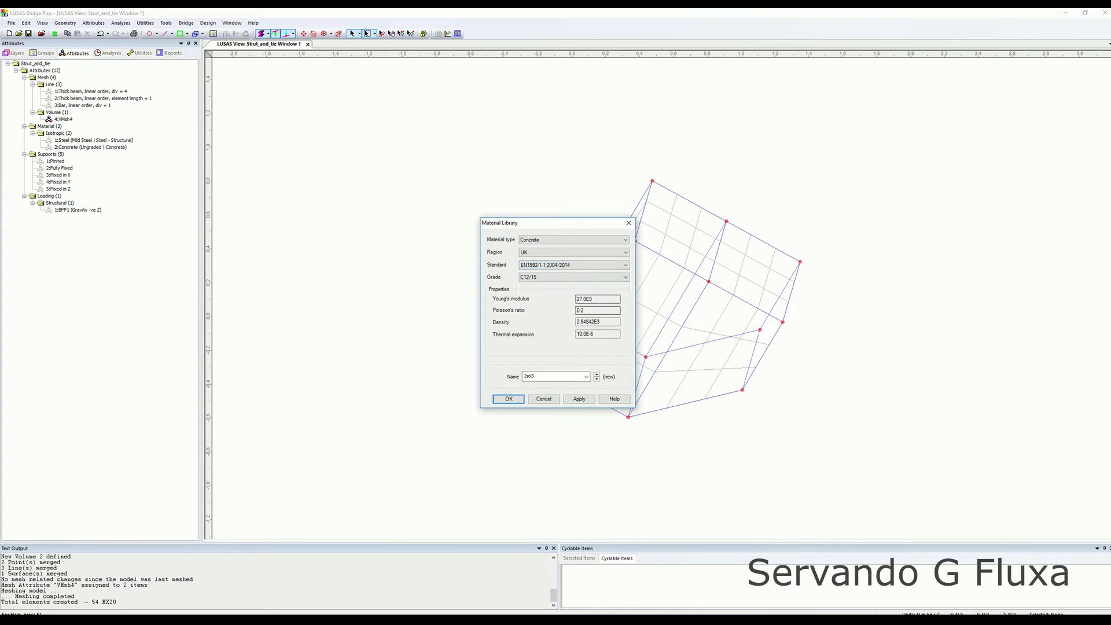
pyautogui.click(573, 277)
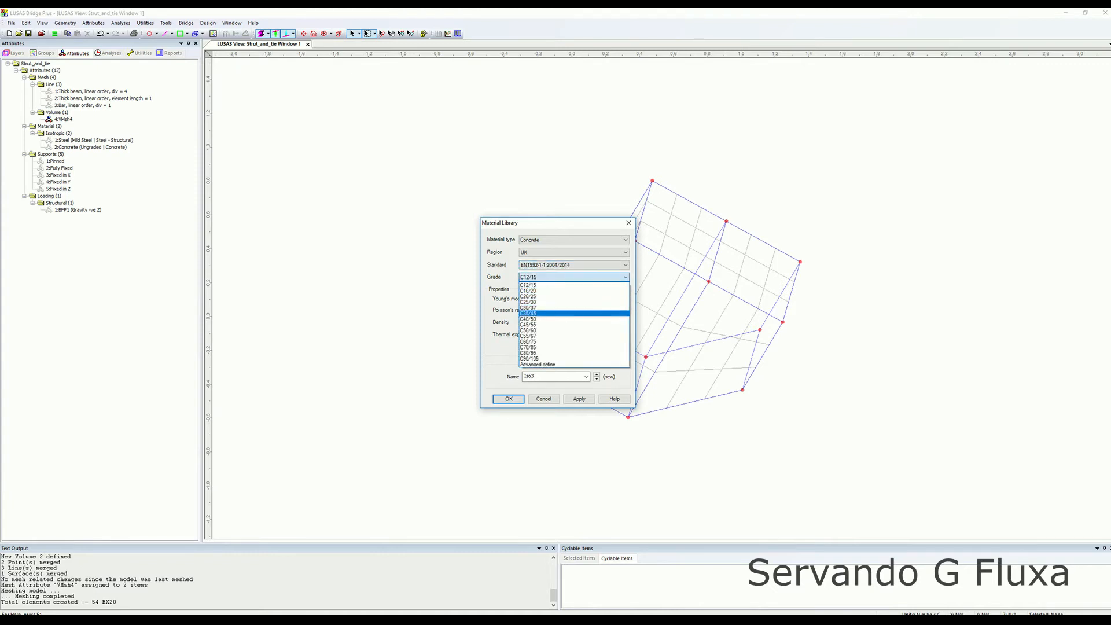
pyautogui.click(543, 307)
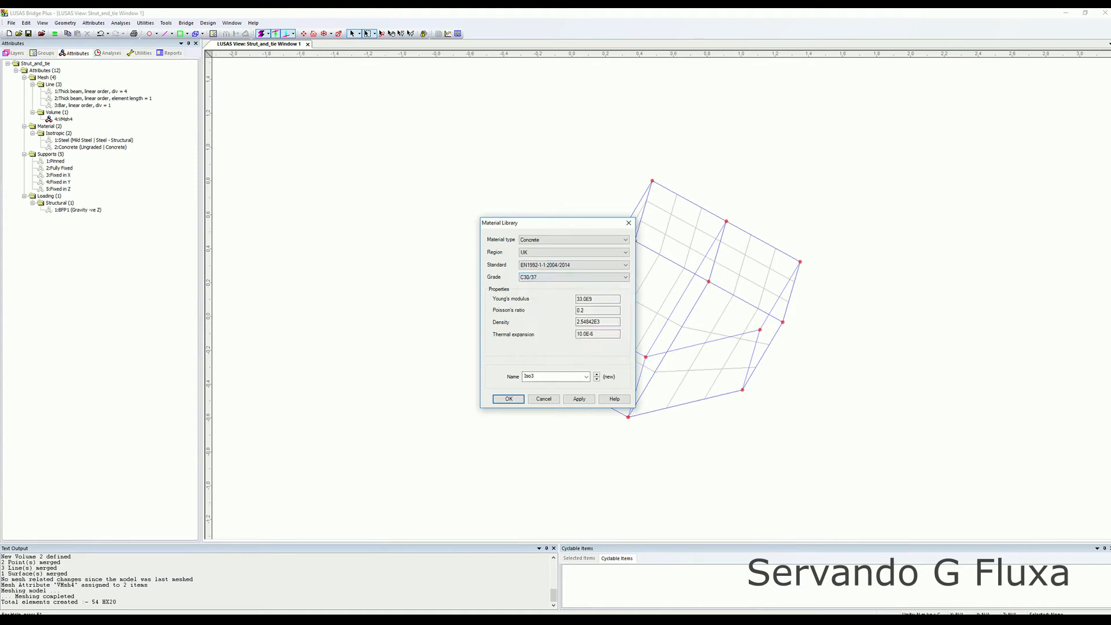
pyautogui.click(572, 277)
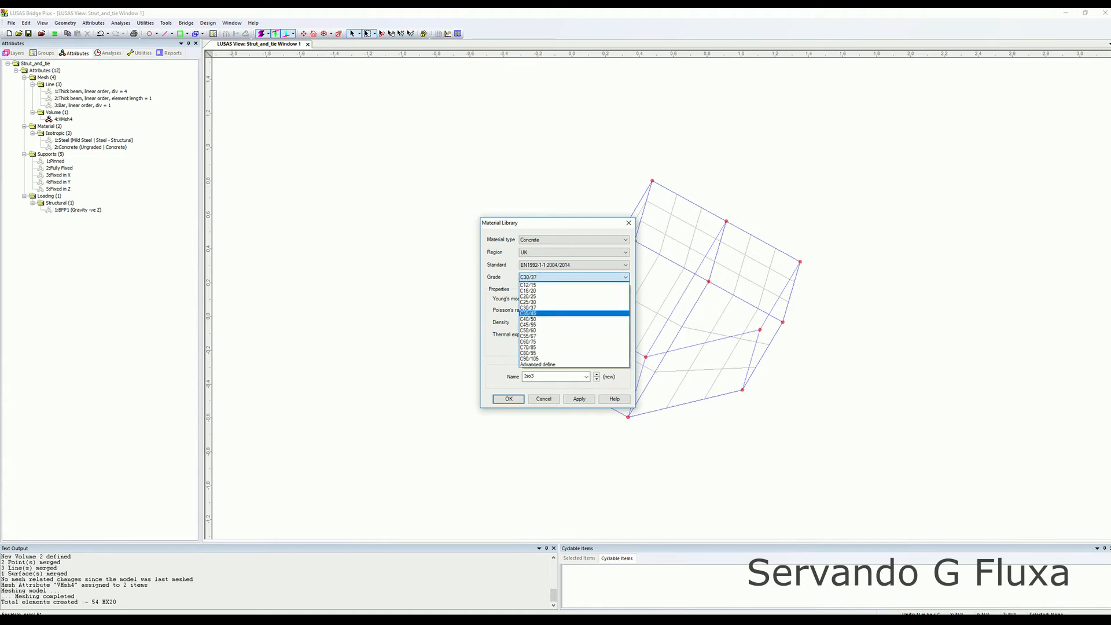
pyautogui.click(544, 313)
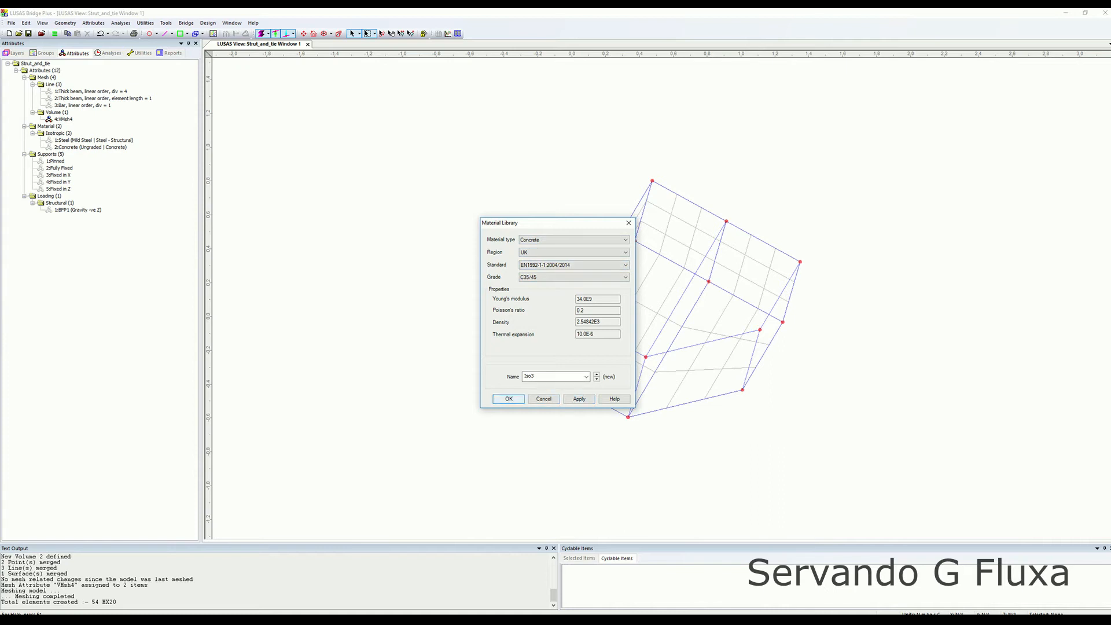
pyautogui.click(509, 399)
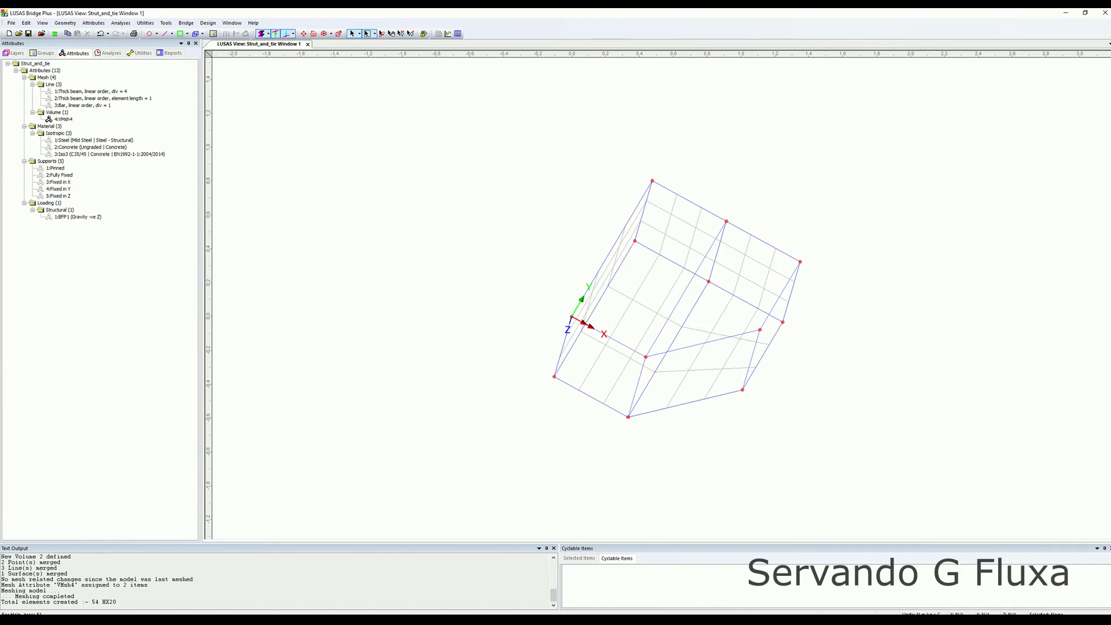
# Assign the C35/45 concrete material to all selected volumes for Analysis 1.
pyautogui.moveTo(472, 120); pyautogui.dragTo(877, 447)
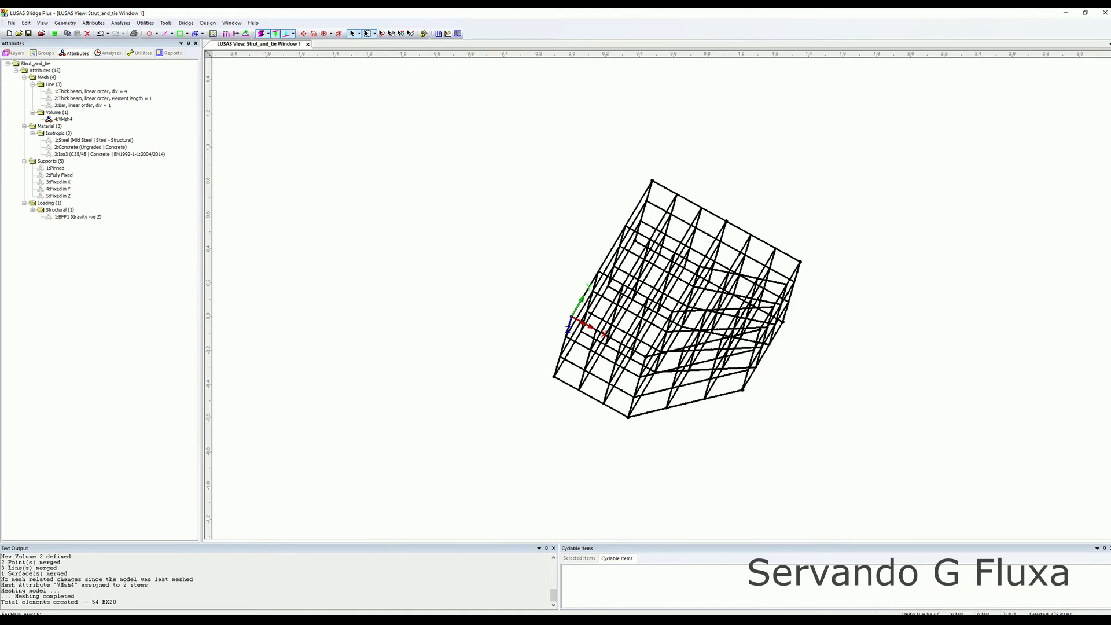
pyautogui.click(109, 154)
pyautogui.moveTo(110, 154); pyautogui.dragTo(665, 290)
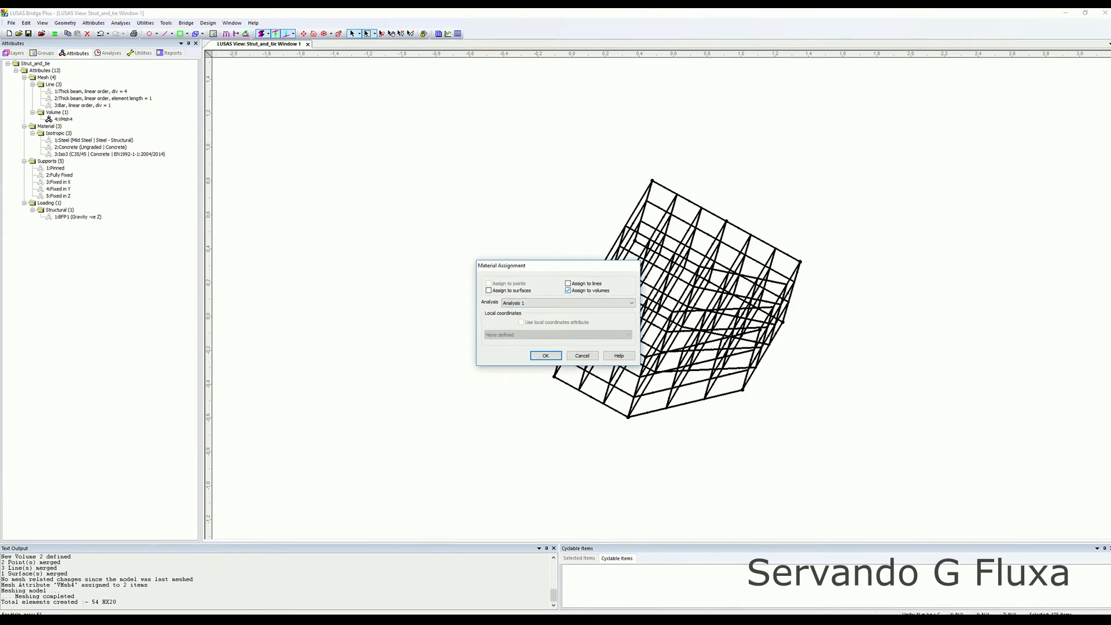
pyautogui.click(569, 303)
pyautogui.click(569, 303)
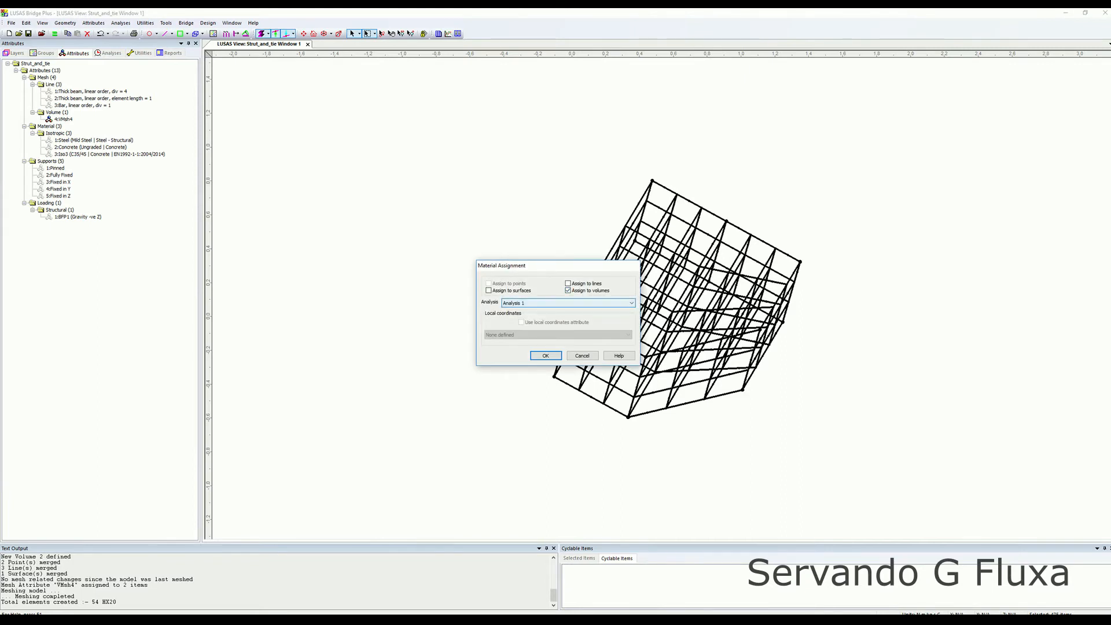
pyautogui.click(545, 355)
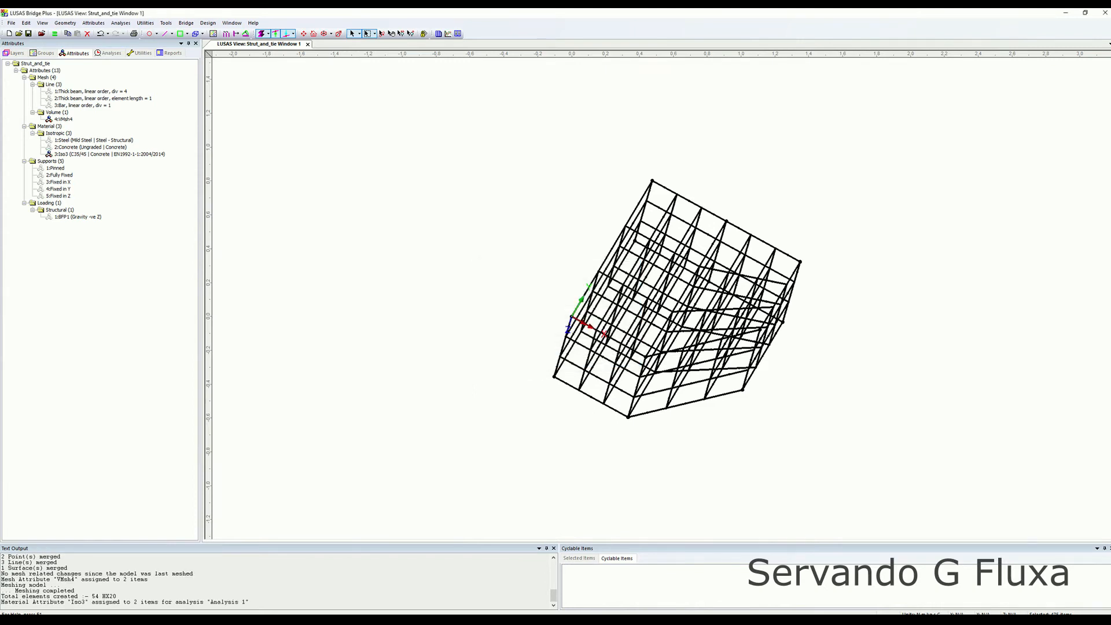
pyautogui.press('Escape')
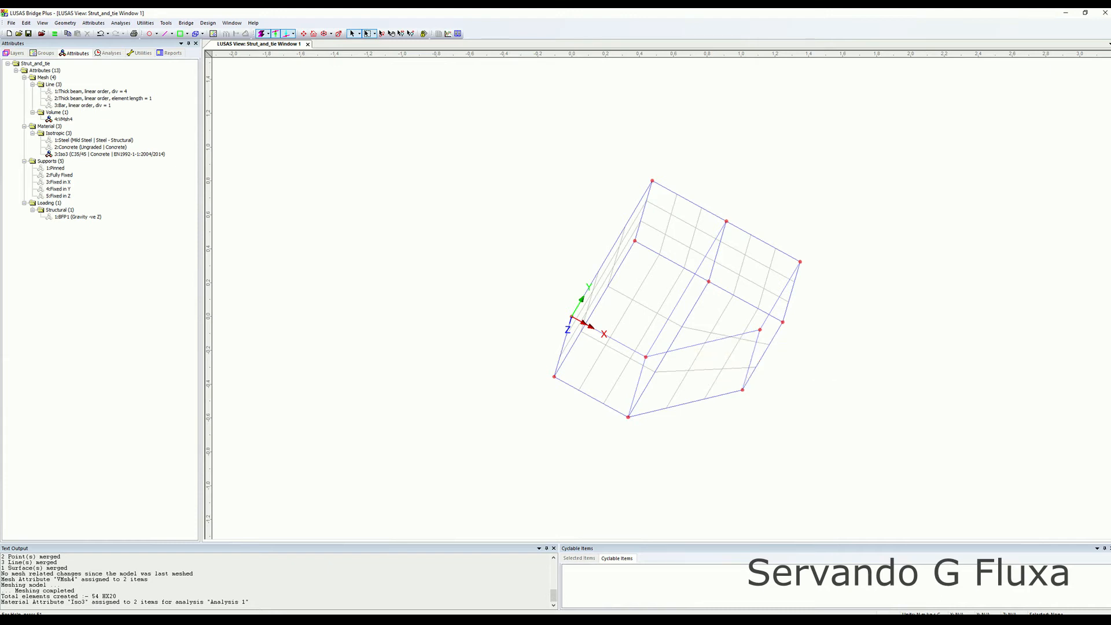
# Select the lower end surface of the volume block.
pyautogui.moveTo(752, 347); pyautogui.dragTo(802, 264, button='middle')
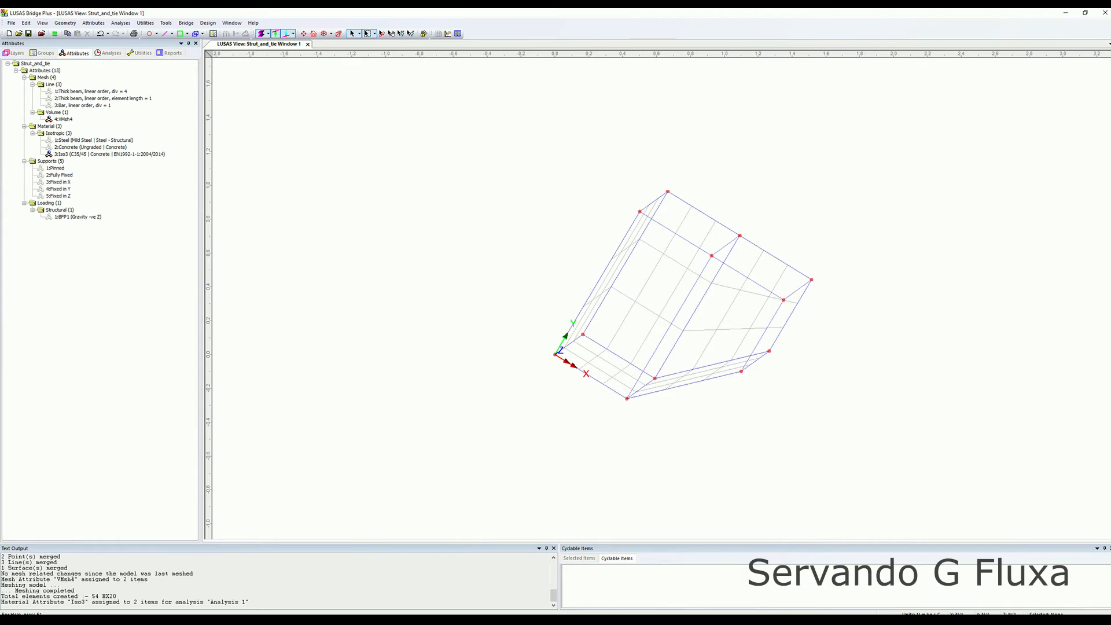
pyautogui.click(605, 366)
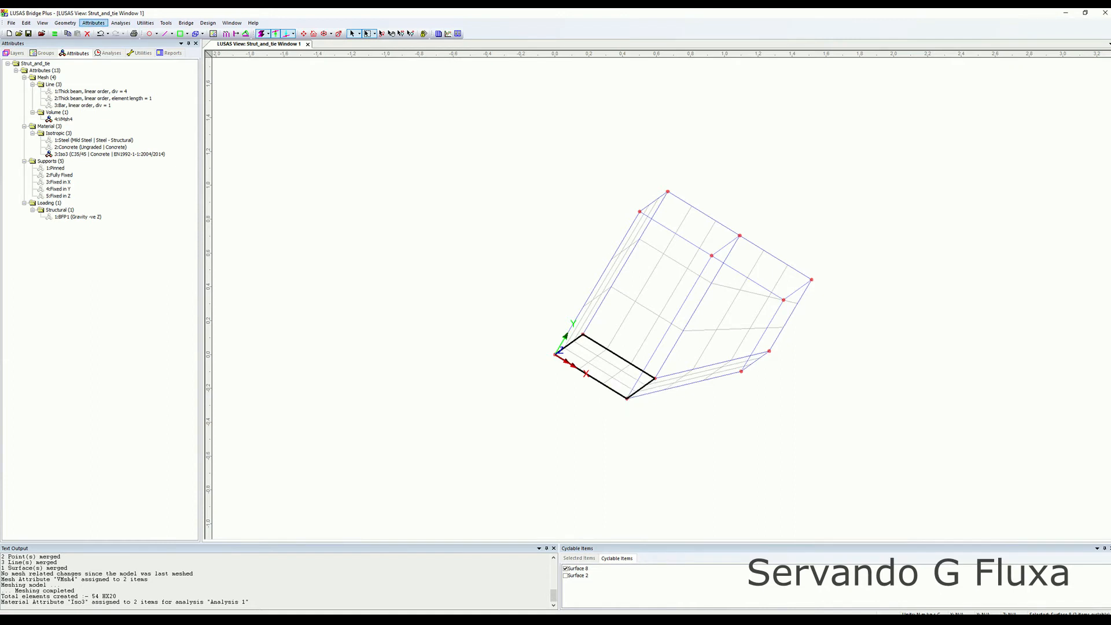
pyautogui.click(93, 22)
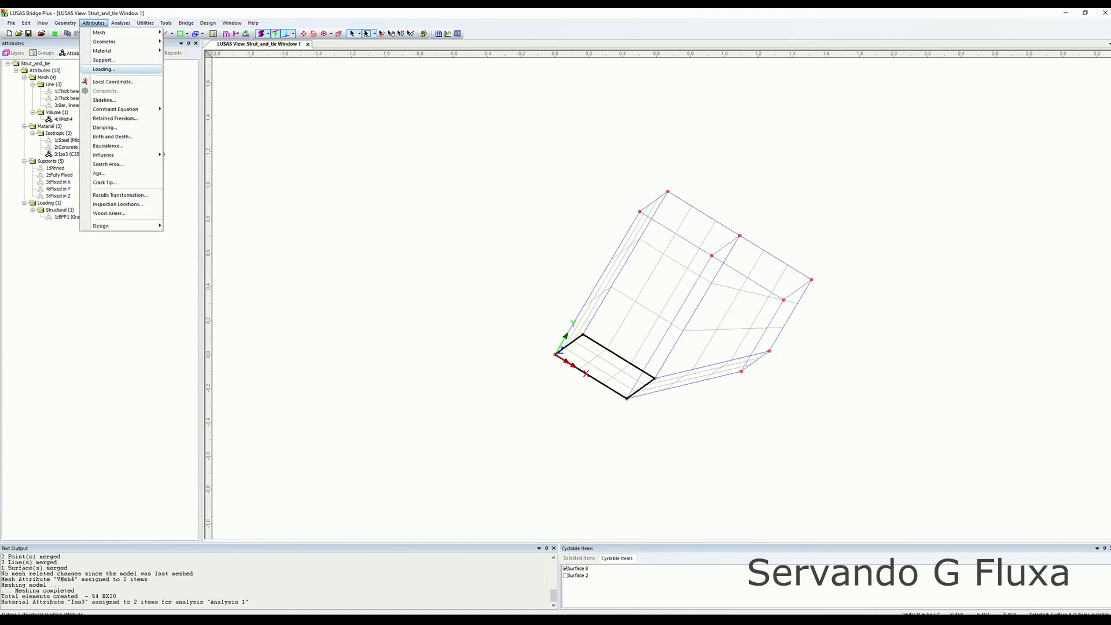
pyautogui.click(104, 60)
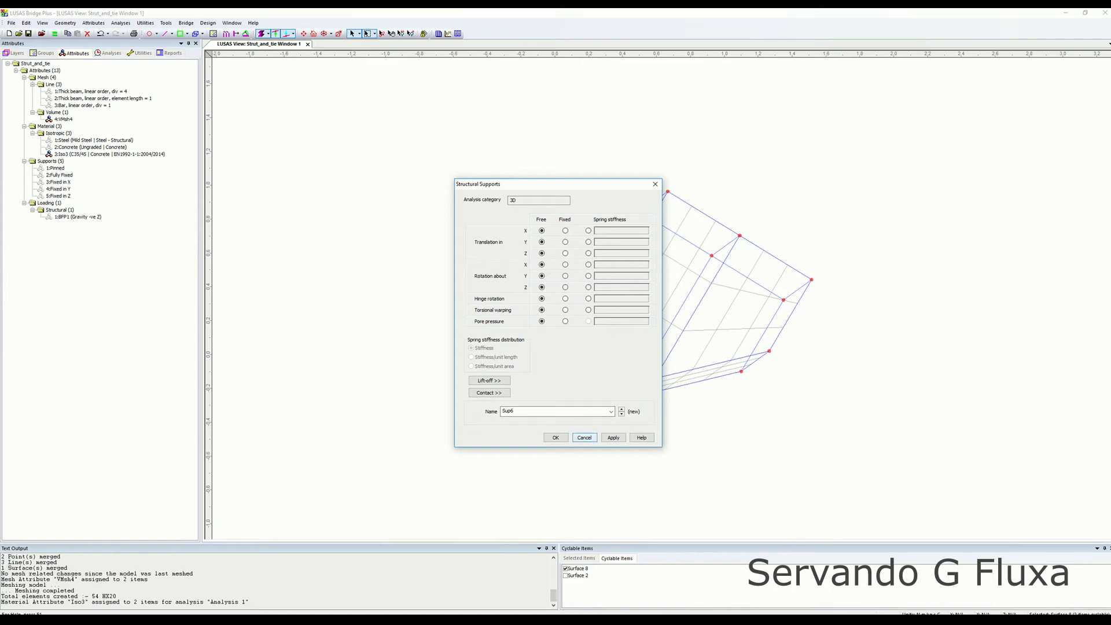
pyautogui.click(584, 437)
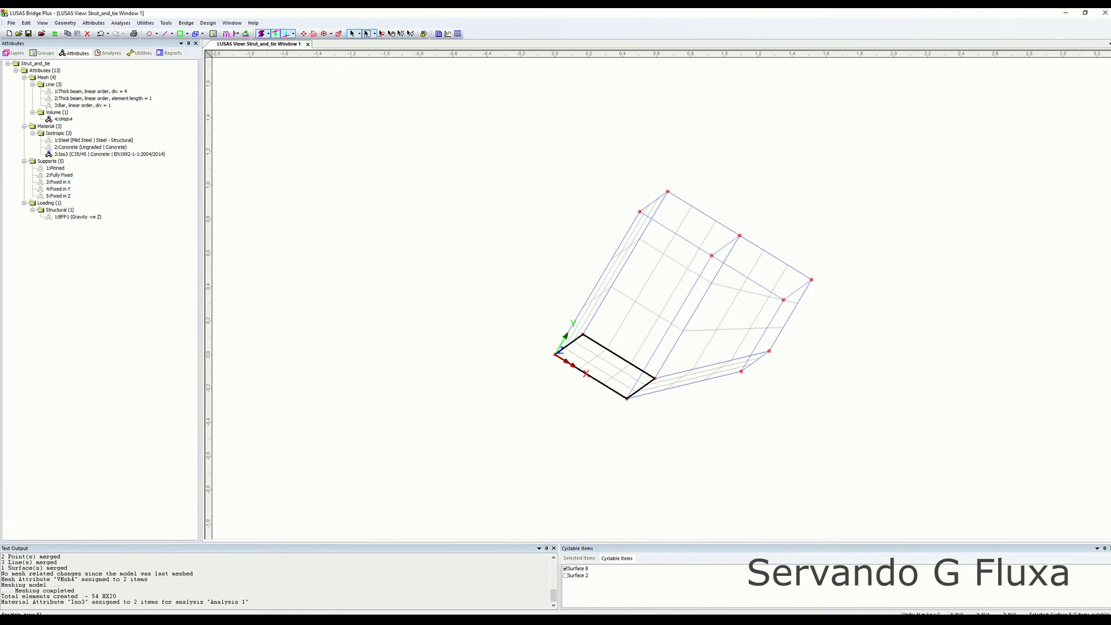
# Assign the Pinned support to the selected end surface for all analysis loadcases.
pyautogui.moveTo(56, 168); pyautogui.dragTo(601, 362)
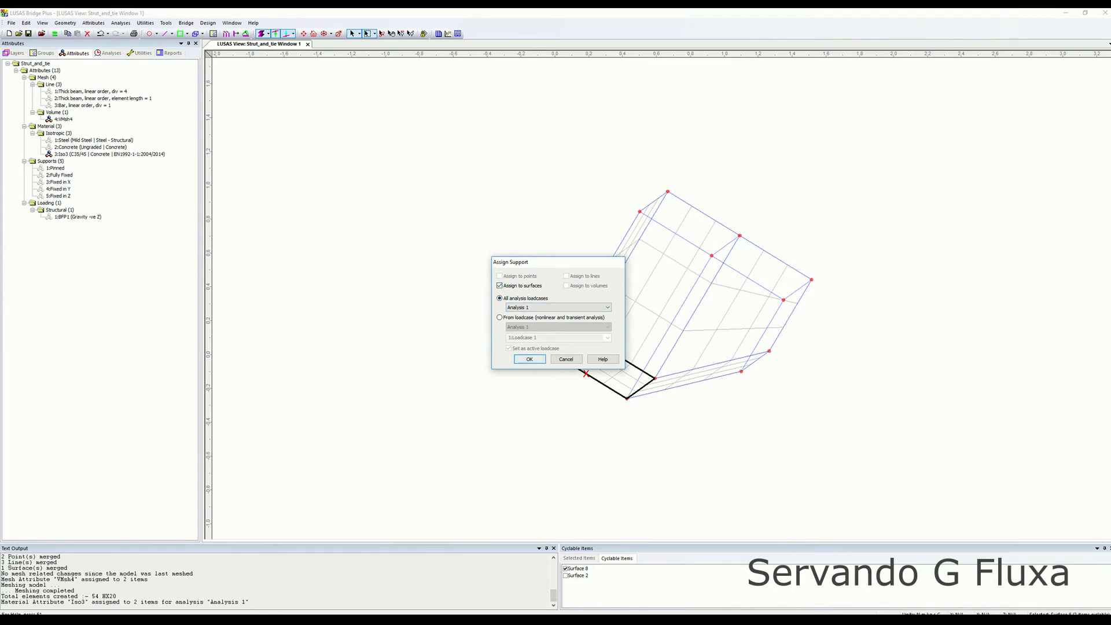
pyautogui.press('Return')
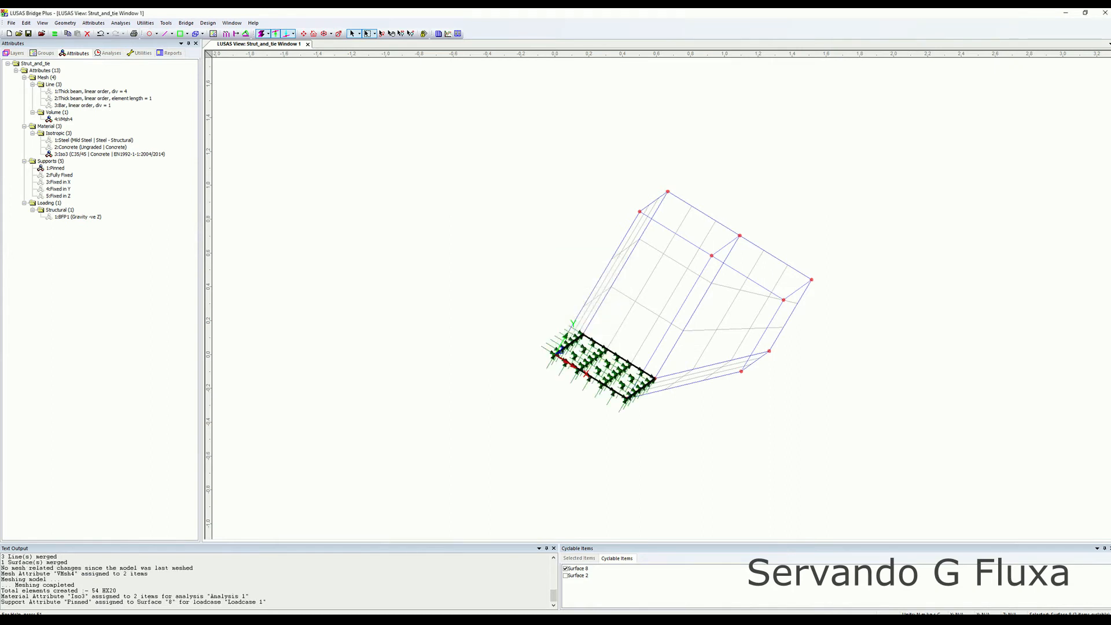
# Define a new global distributed total load of -1000 in the Y direction.
pyautogui.moveTo(677, 301); pyautogui.dragTo(665, 356, button='middle')
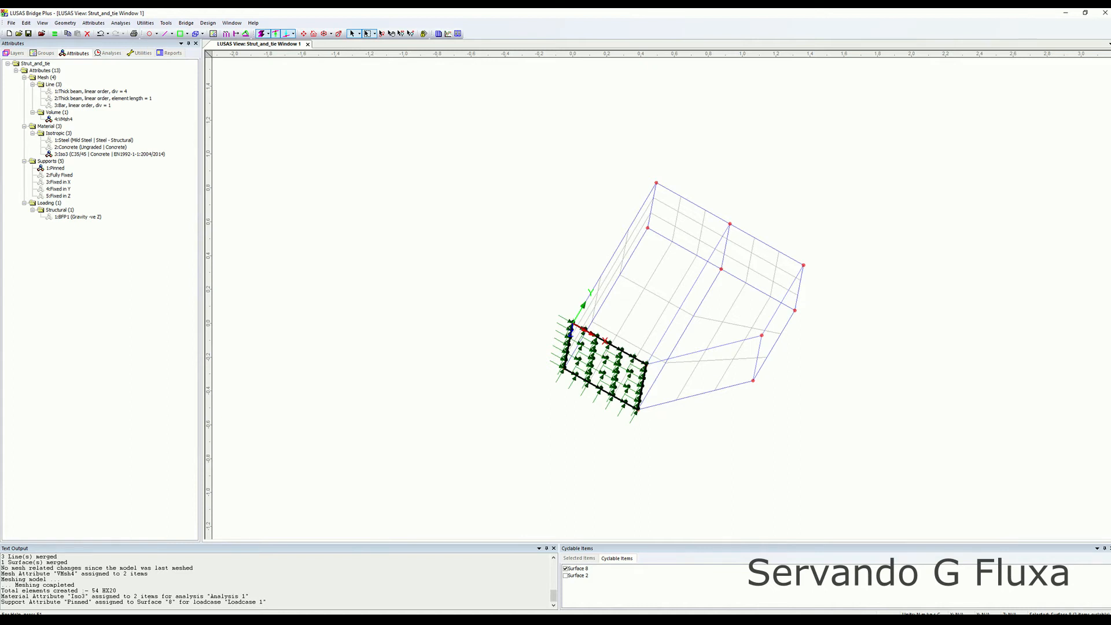
pyautogui.click(93, 23)
pyautogui.click(104, 70)
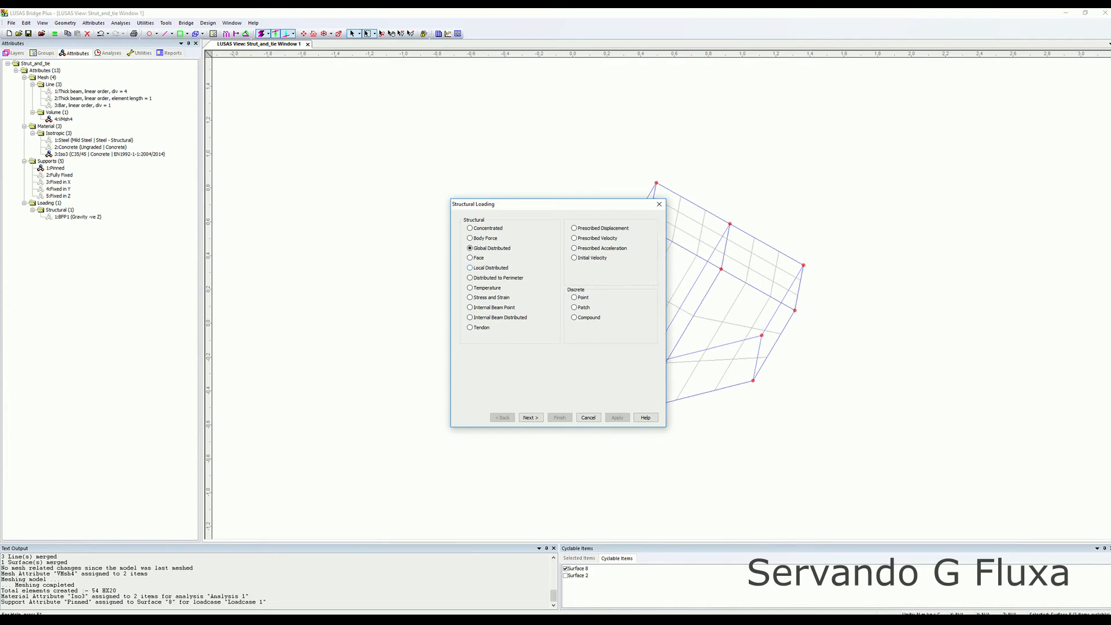
pyautogui.click(531, 417)
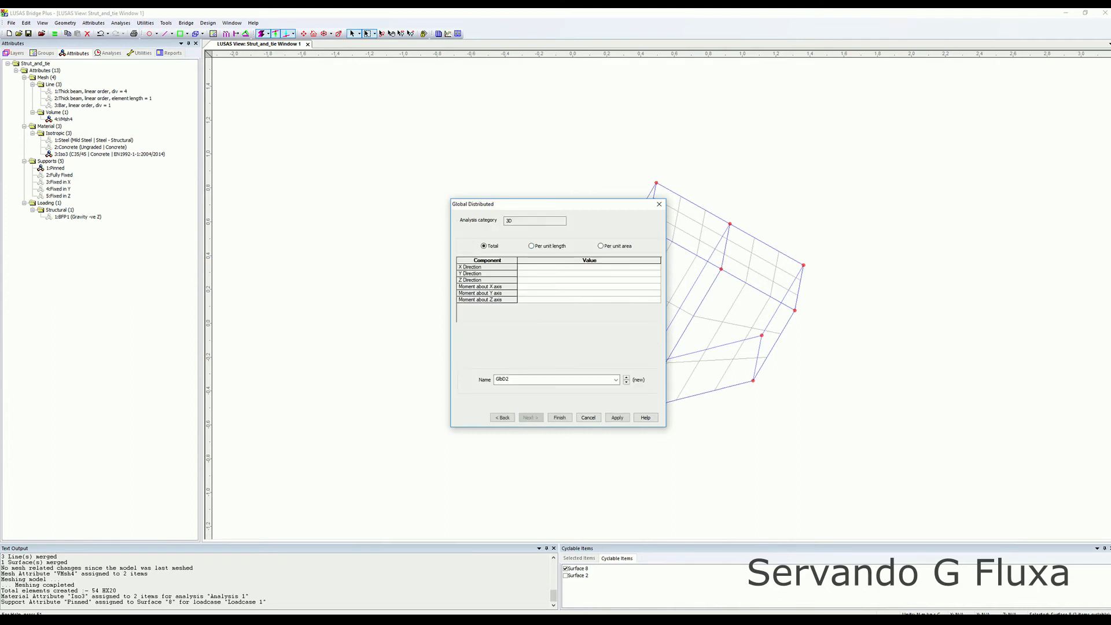
pyautogui.click(586, 273)
pyautogui.write('-1000')
pyautogui.press('Return')
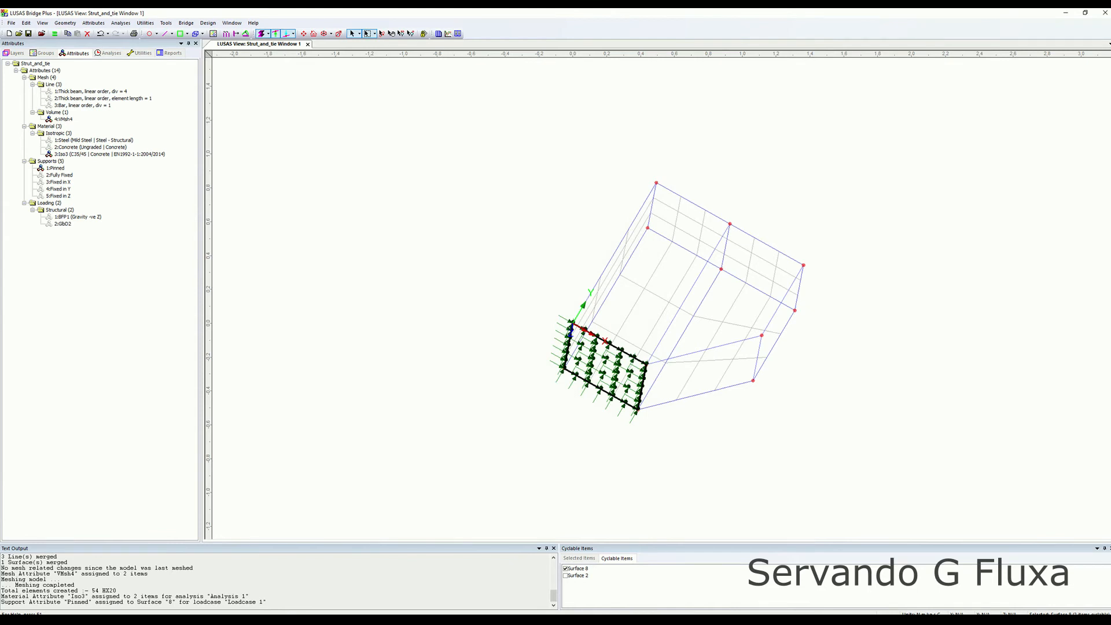
# Inspect the gravity body force and the new global distributed load attributes.
pyautogui.doubleClick(77, 217)
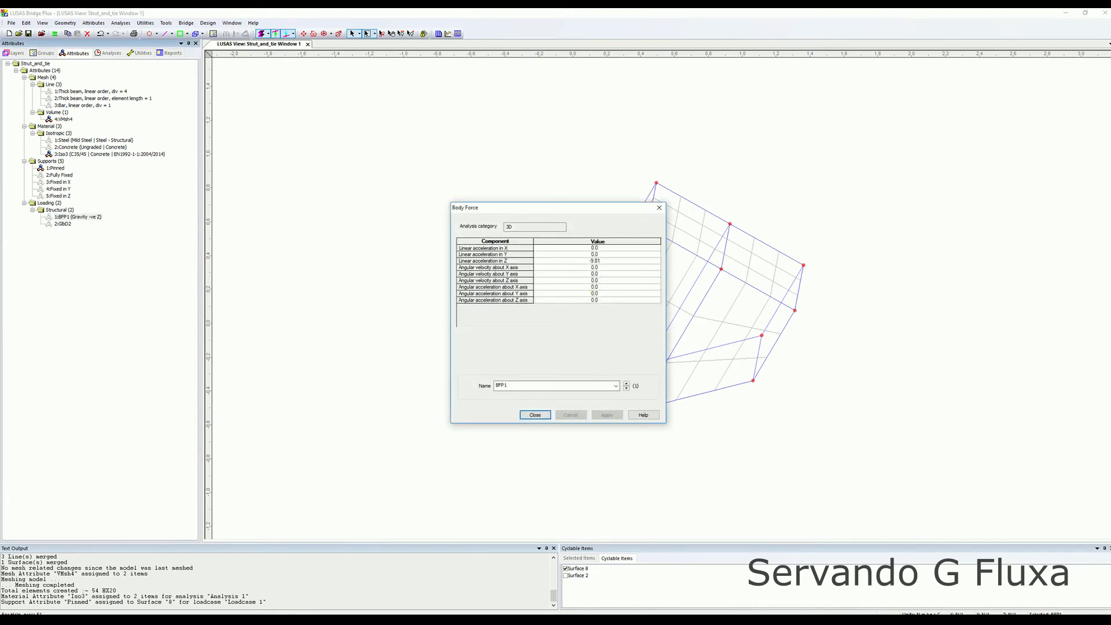
pyautogui.click(535, 414)
pyautogui.doubleClick(63, 224)
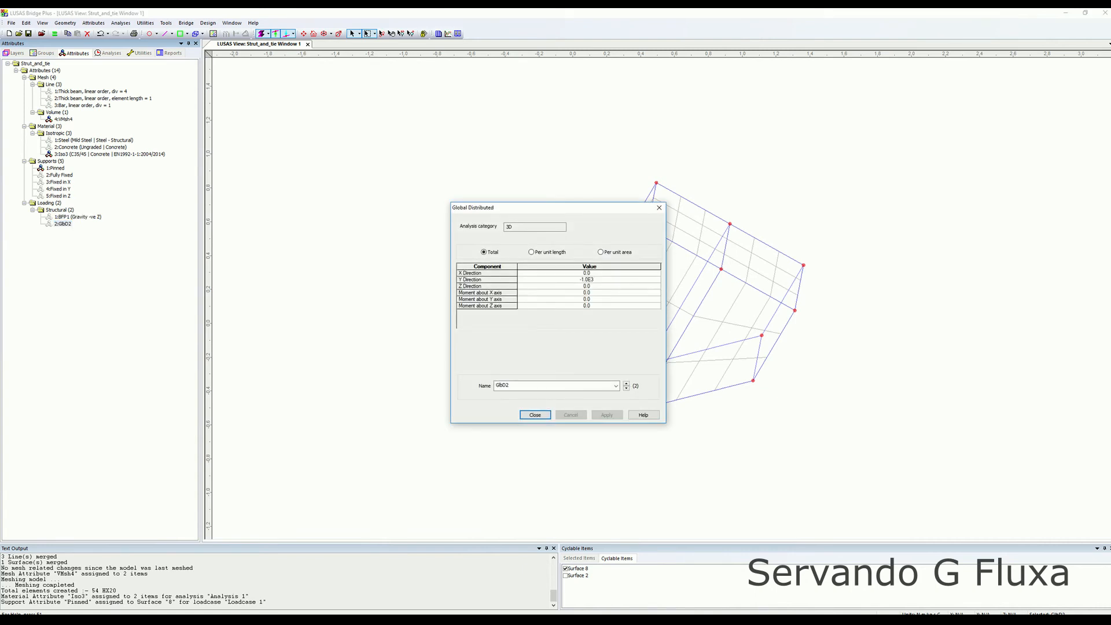
pyautogui.click(535, 415)
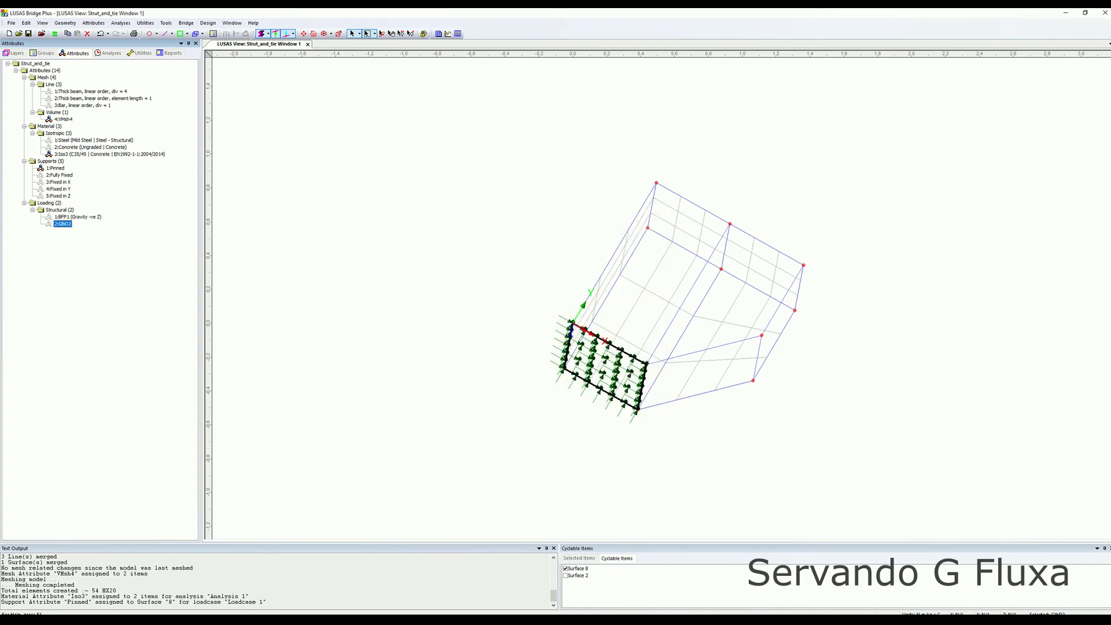
# Assign the global distributed load to the opposite end surface in Loadcase 1.
pyautogui.keyDown('shift'); pyautogui.click(709, 354); pyautogui.keyUp('shift')
pyautogui.keyDown('shift'); pyautogui.click(710, 354); pyautogui.keyUp('shift')
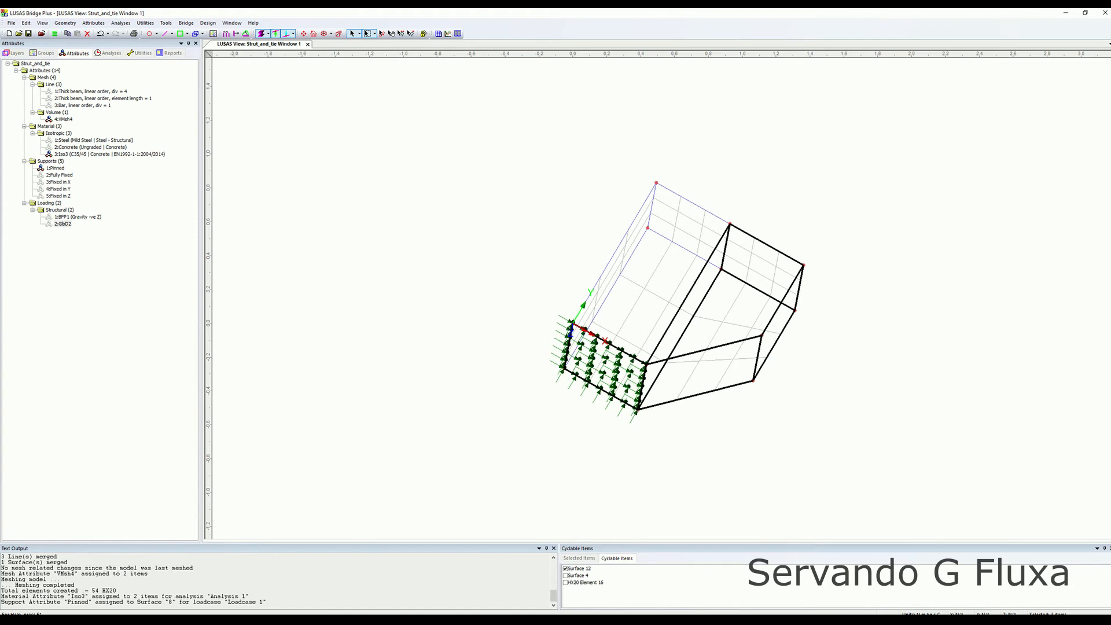
pyautogui.press('Escape')
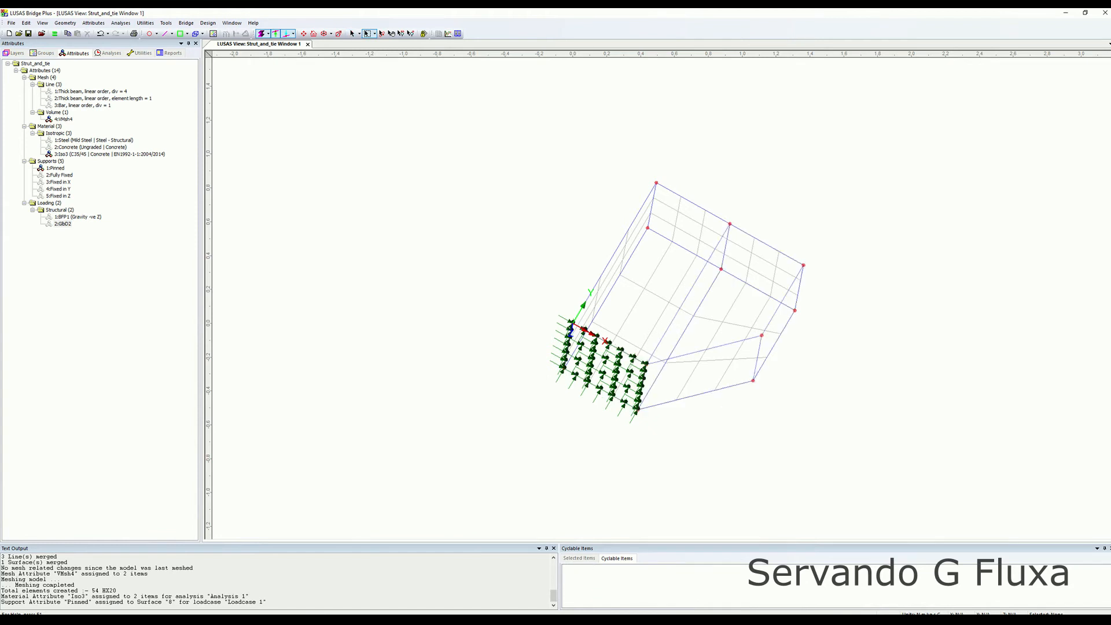
pyautogui.click(761, 268)
pyautogui.moveTo(63, 223); pyautogui.dragTo(497, 254)
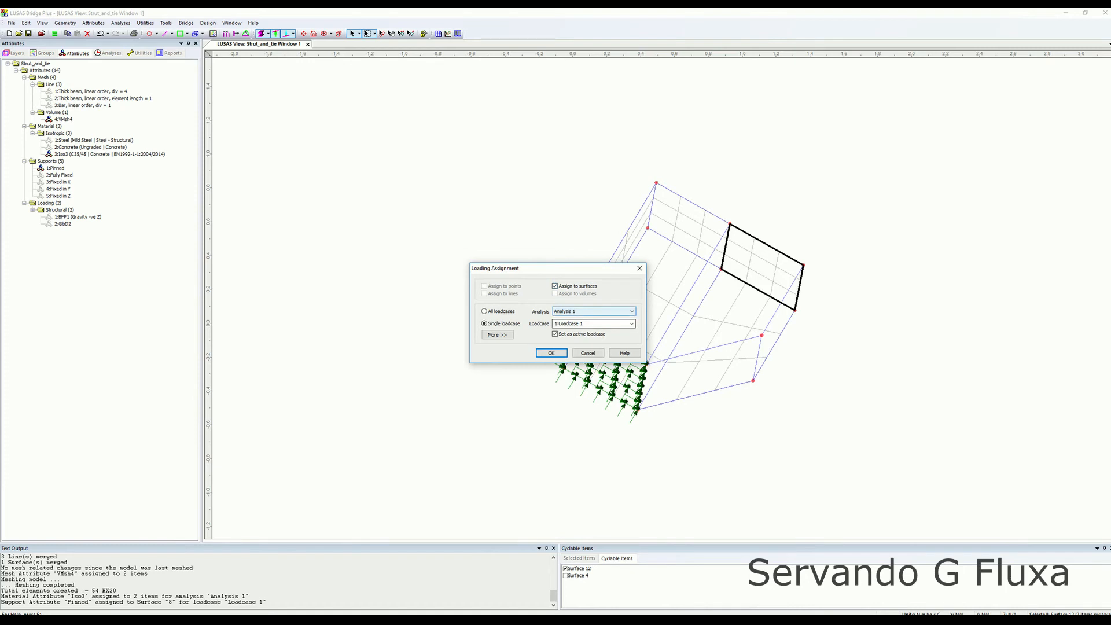
pyautogui.click(551, 353)
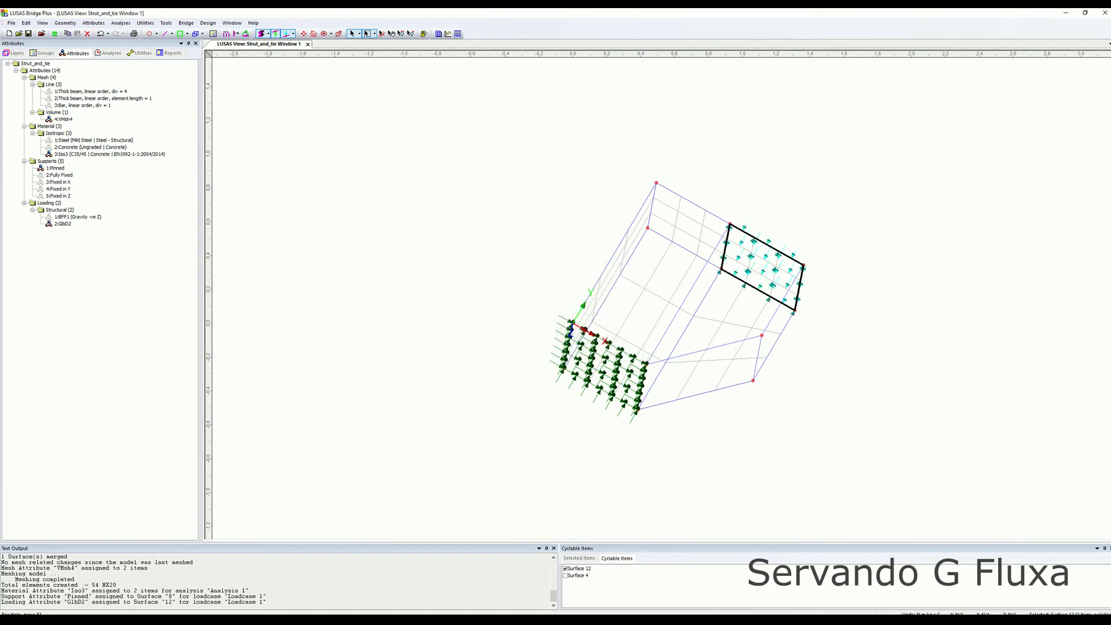
# Solve Analysis 1, saving the model.
pyautogui.moveTo(648, 289); pyautogui.dragTo(686, 308, button='middle')
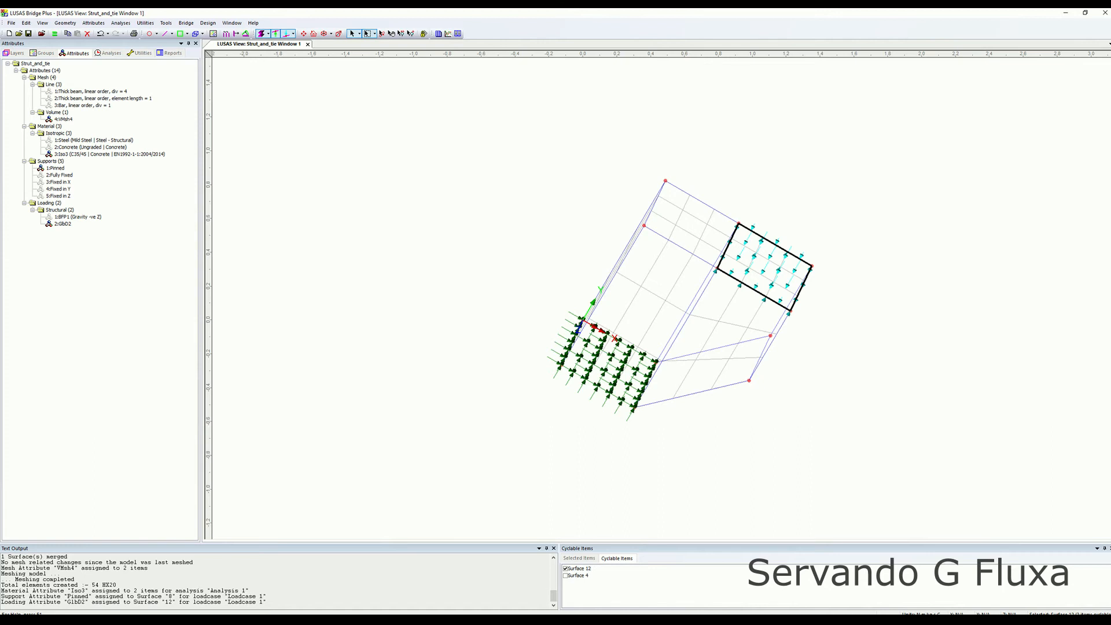
pyautogui.press('Escape')
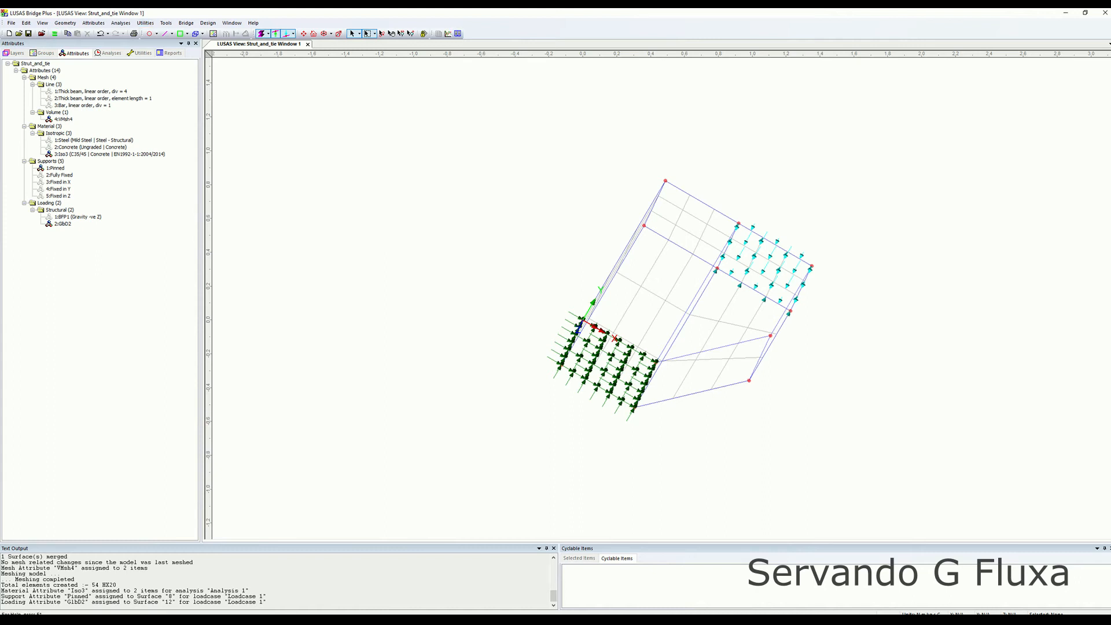
pyautogui.click(55, 33)
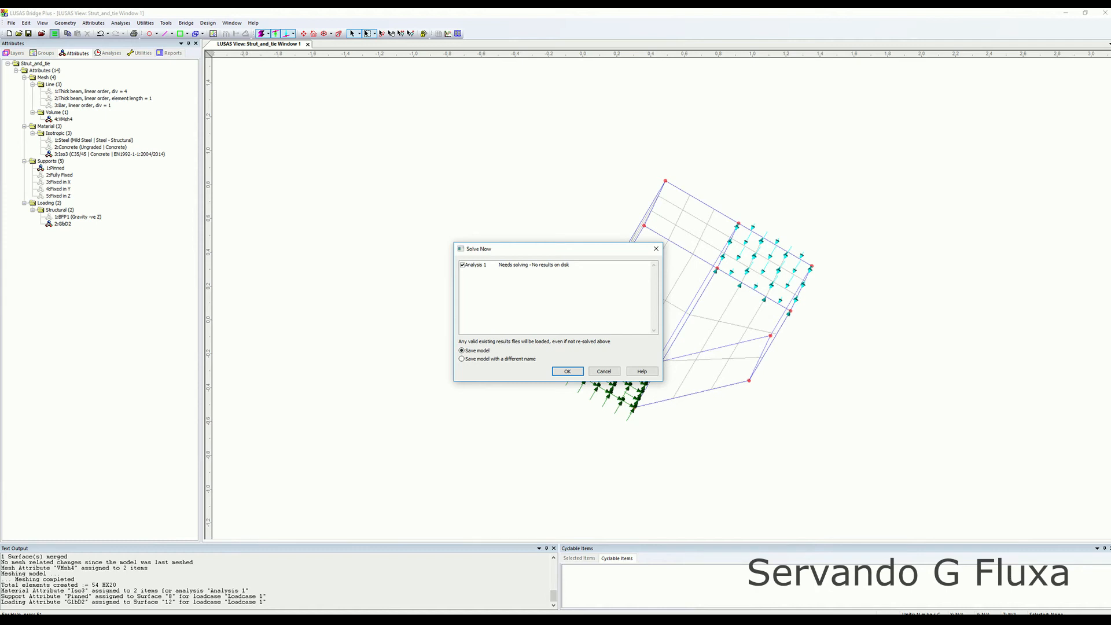
pyautogui.press('Return')
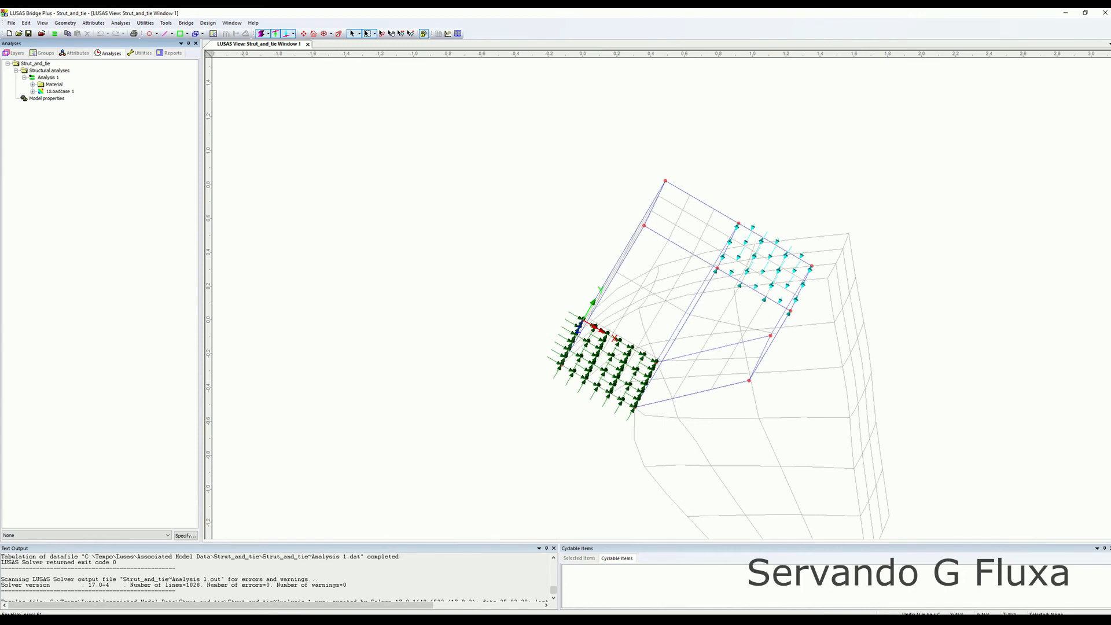
pyautogui.scroll(-1, 661, 299)
pyautogui.moveTo(661, 299); pyautogui.dragTo(604, 248, button='middle')
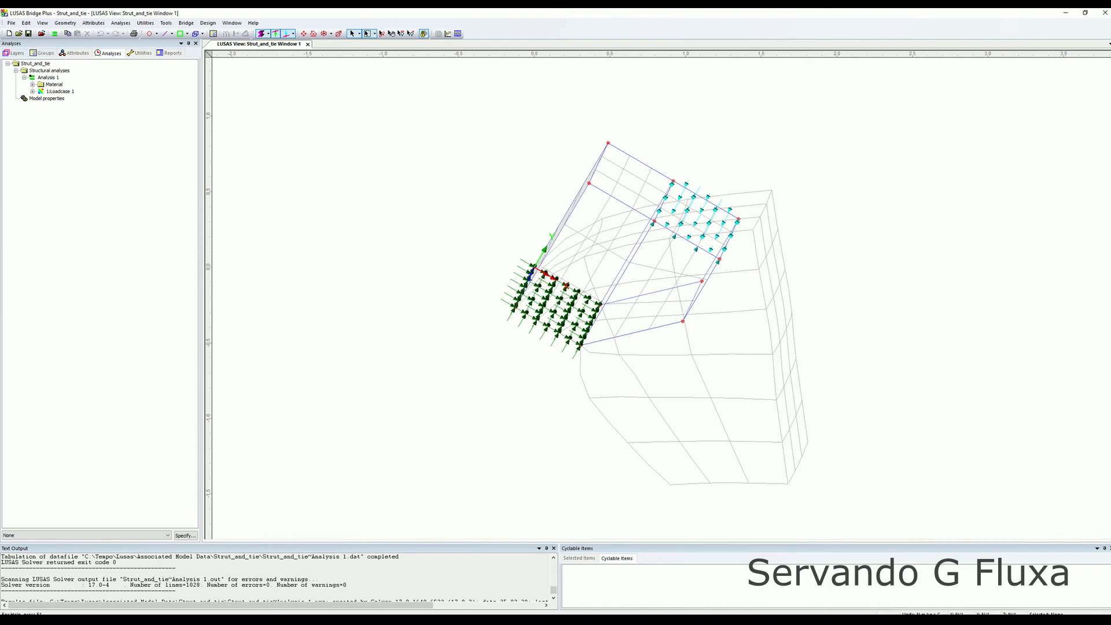
# Set the deformed mesh layer to use a specified deformation factor instead of a specified magnitude.
pyautogui.click(15, 54)
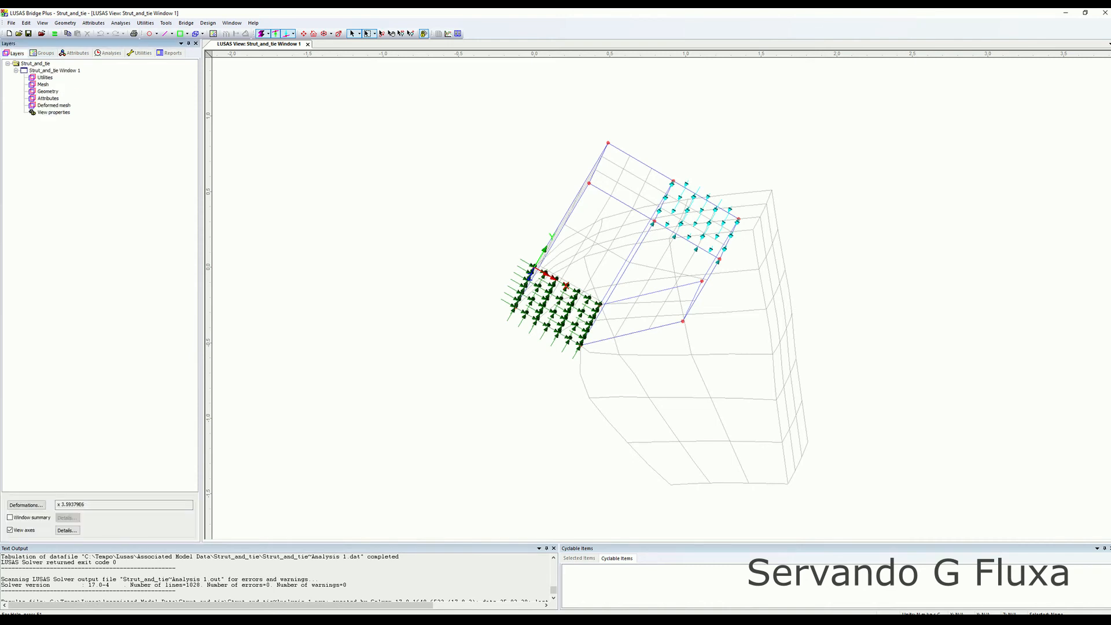
pyautogui.doubleClick(54, 105)
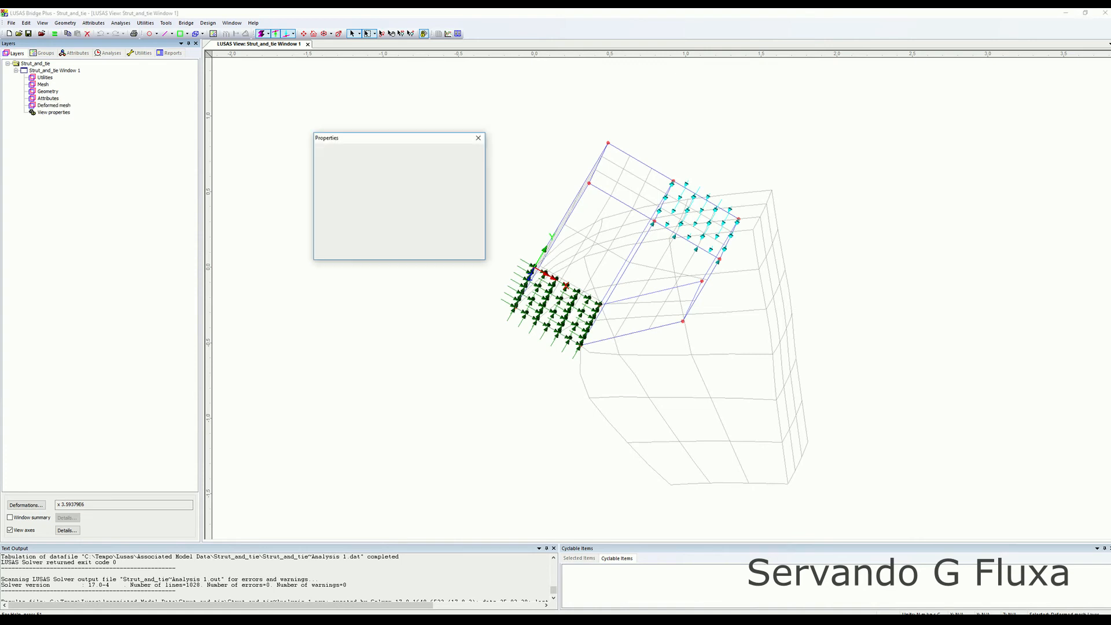
pyautogui.click(339, 172)
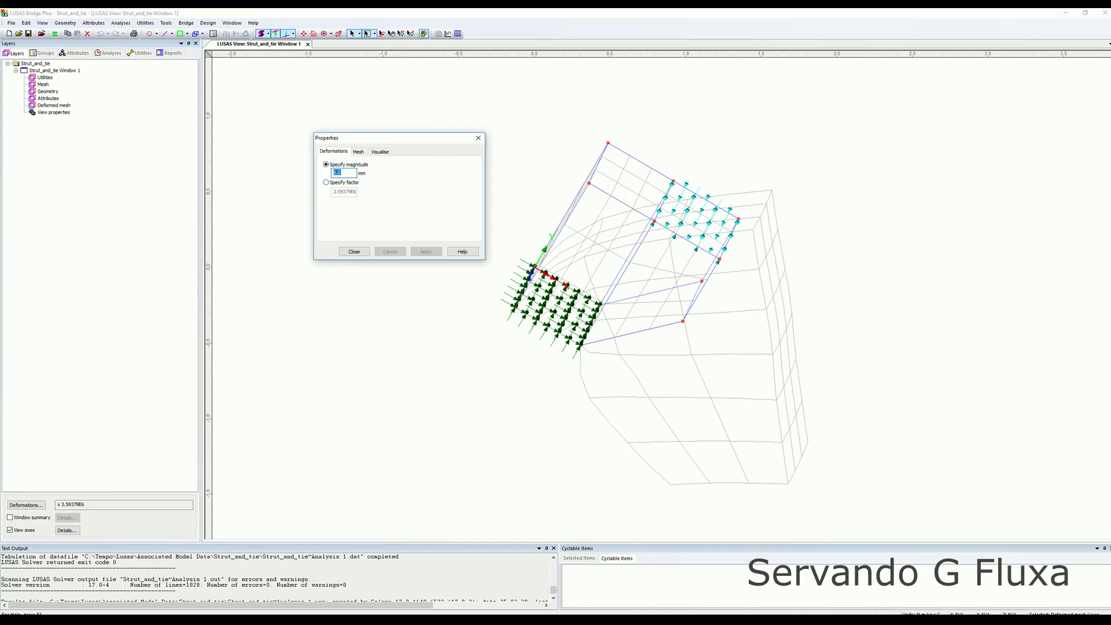
pyautogui.click(326, 182)
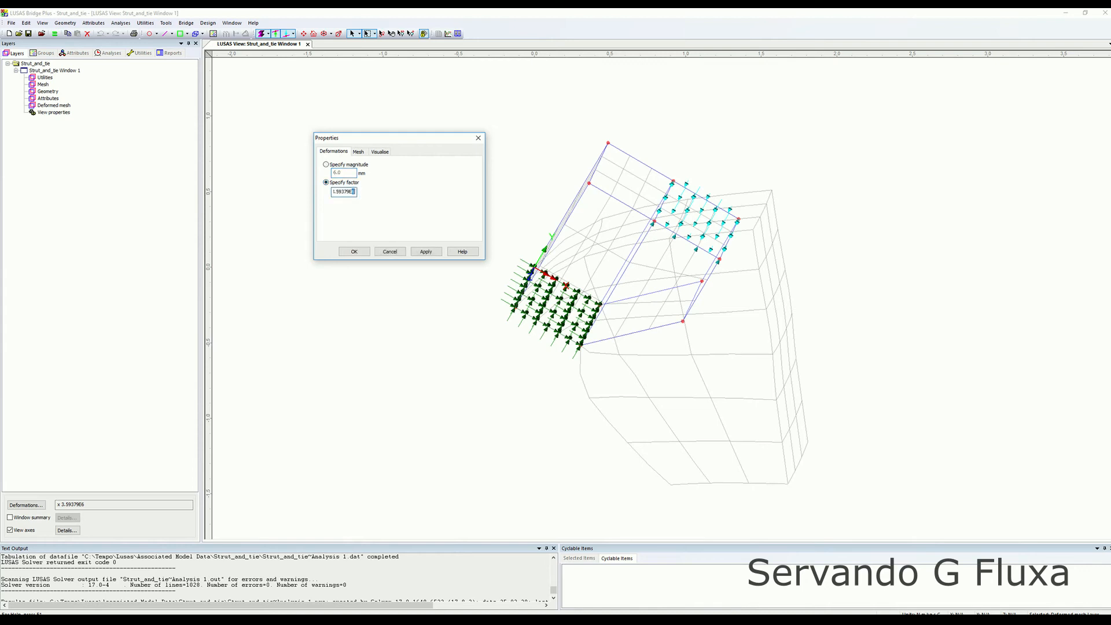
pyautogui.click(426, 251)
pyautogui.click(354, 251)
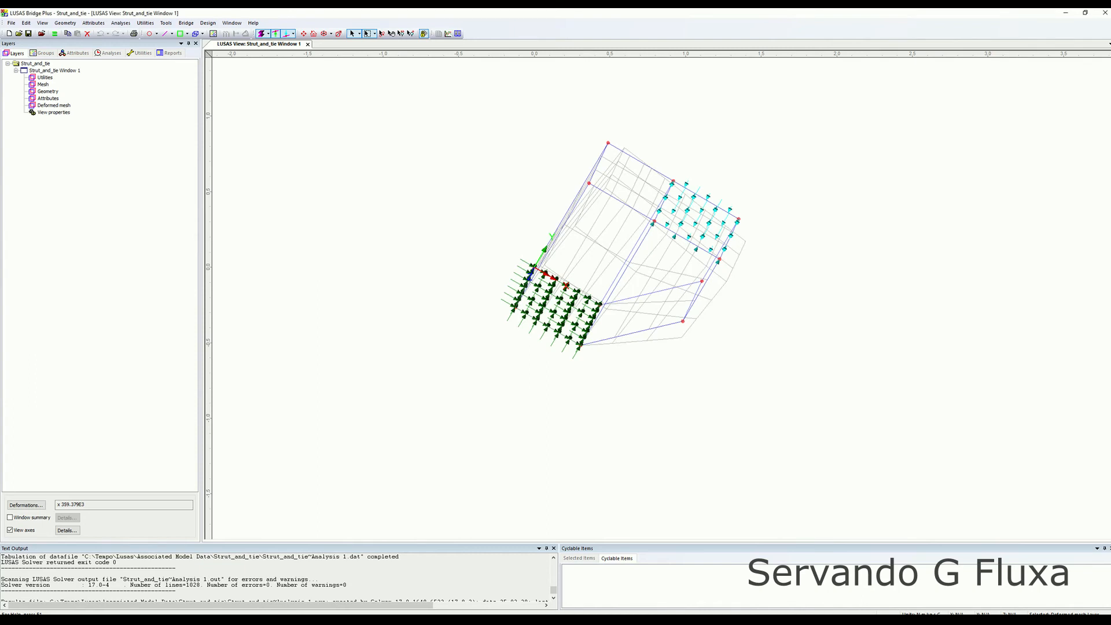
# Turn off the deformed mesh display in the view.
pyautogui.scroll(5, 659, 296)
pyautogui.moveTo(659, 296); pyautogui.dragTo(681, 345, button='middle')
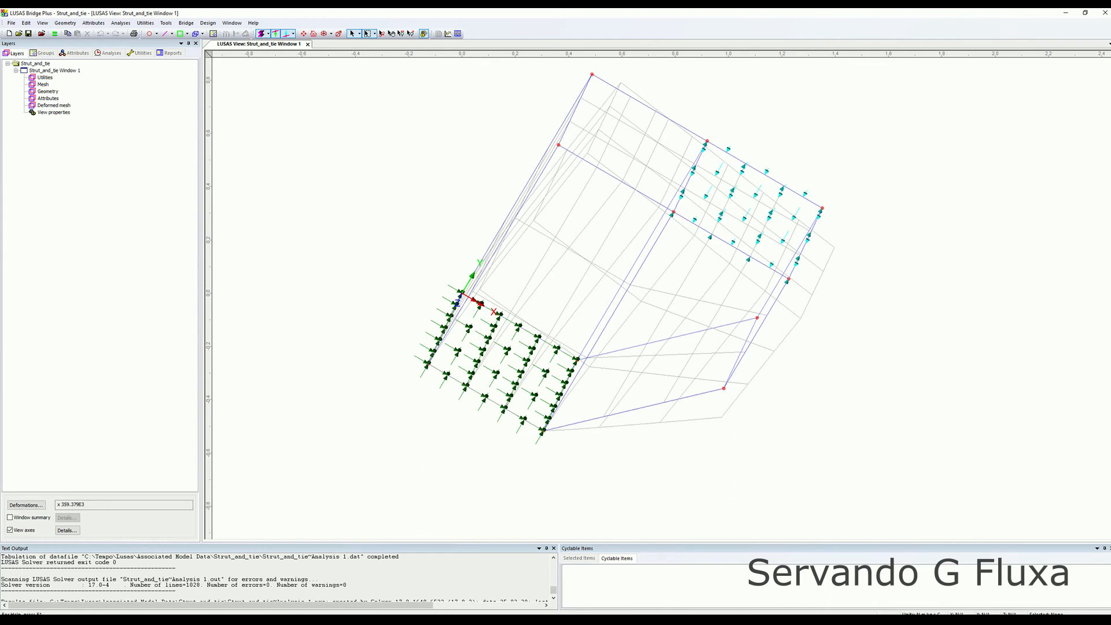
pyautogui.moveTo(624, 289); pyautogui.dragTo(621, 311, button='middle')
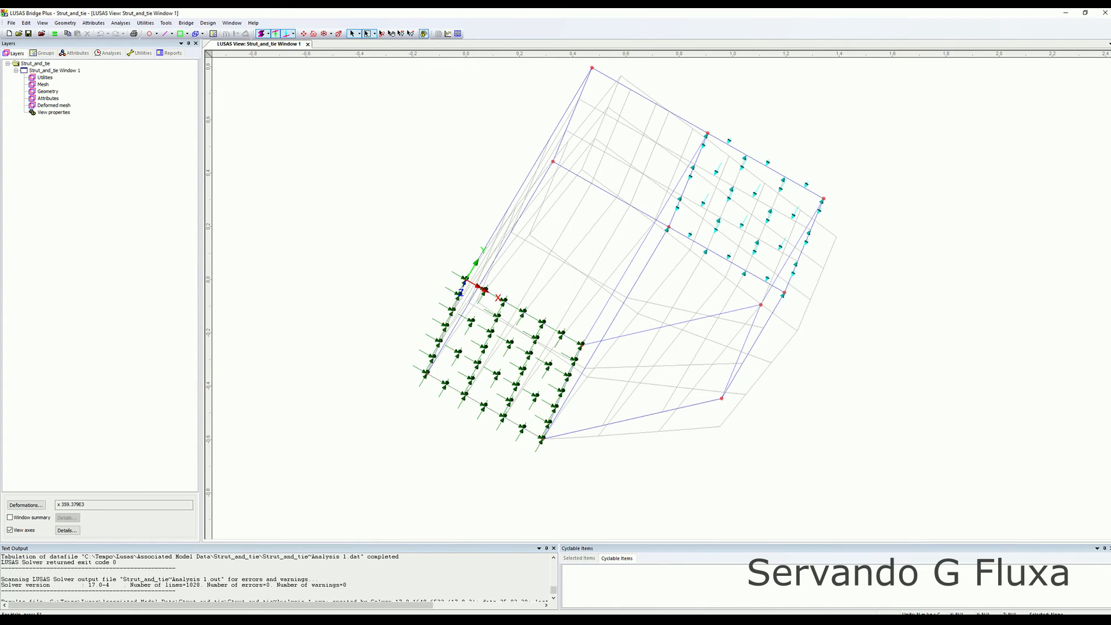
pyautogui.doubleClick(54, 105)
pyautogui.click(353, 251)
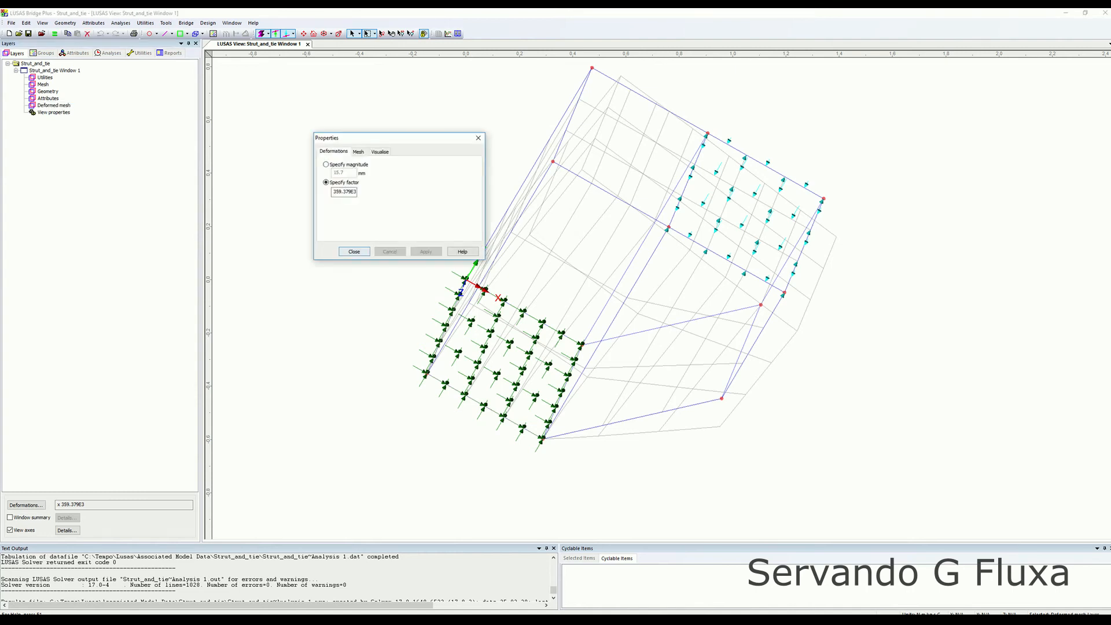
pyautogui.rightClick(382, 238)
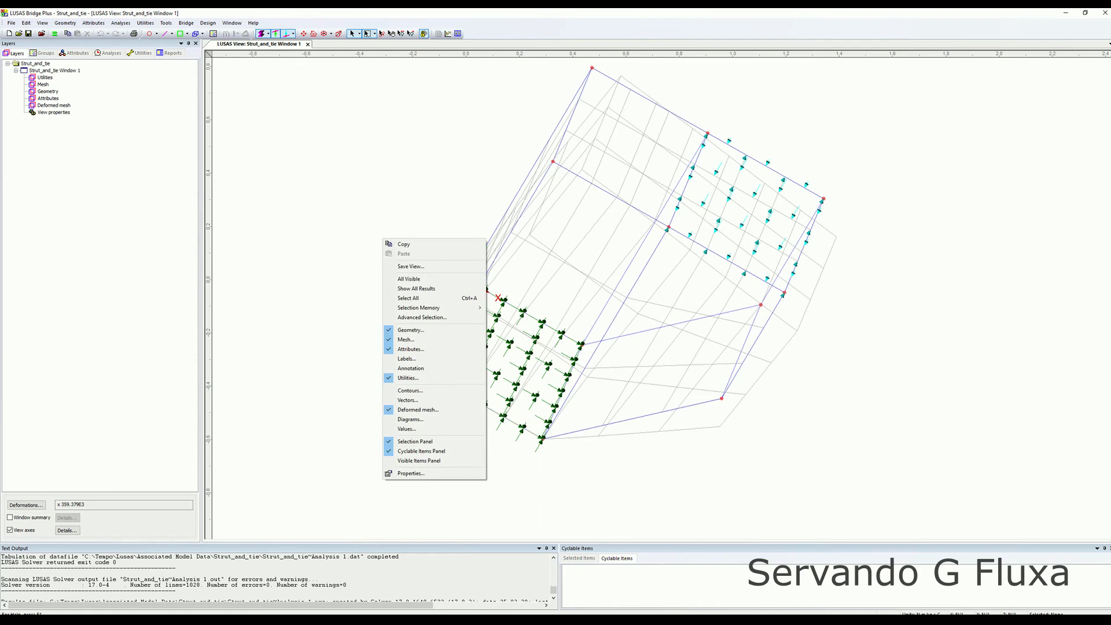
pyautogui.click(418, 409)
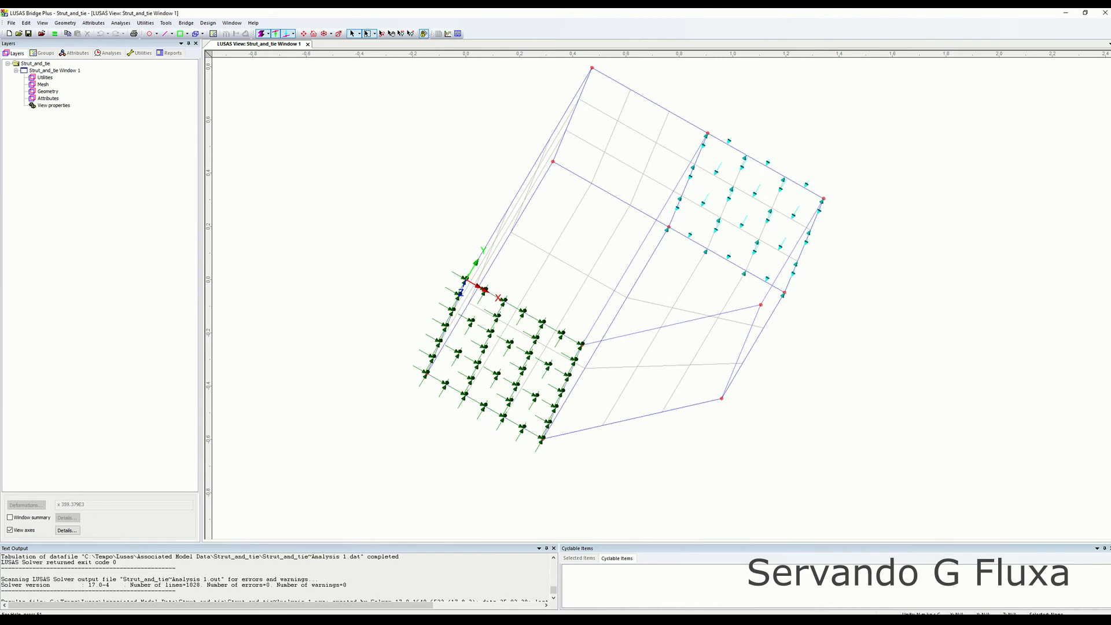
# Add a contour plot of Stress - Solids, component SE, displayed as averaged nodal values.
pyautogui.rightClick(316, 212)
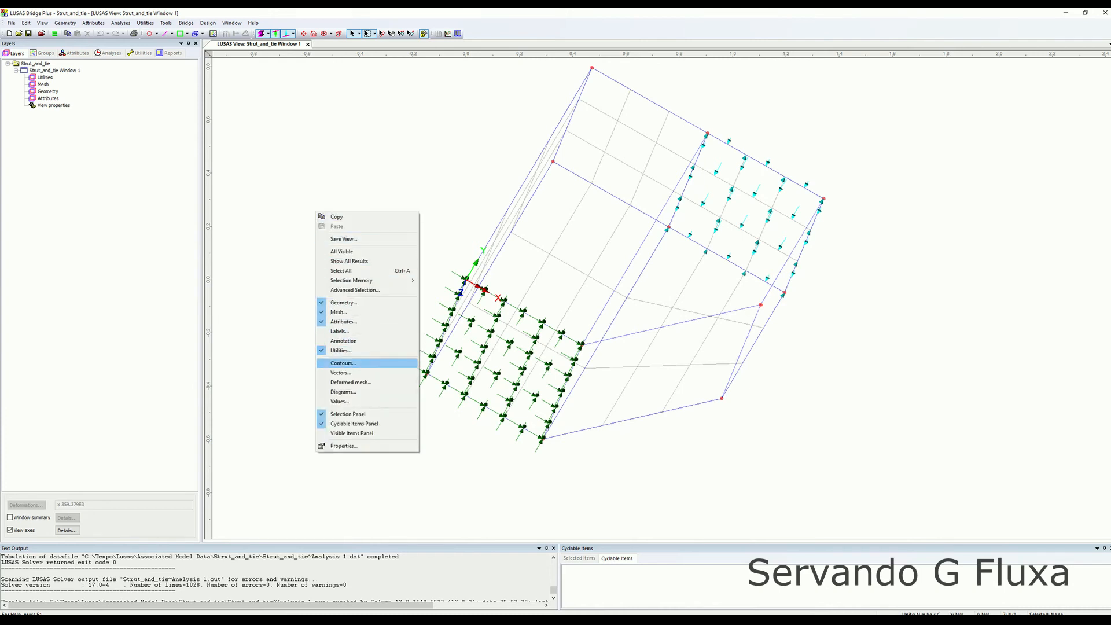
pyautogui.click(343, 363)
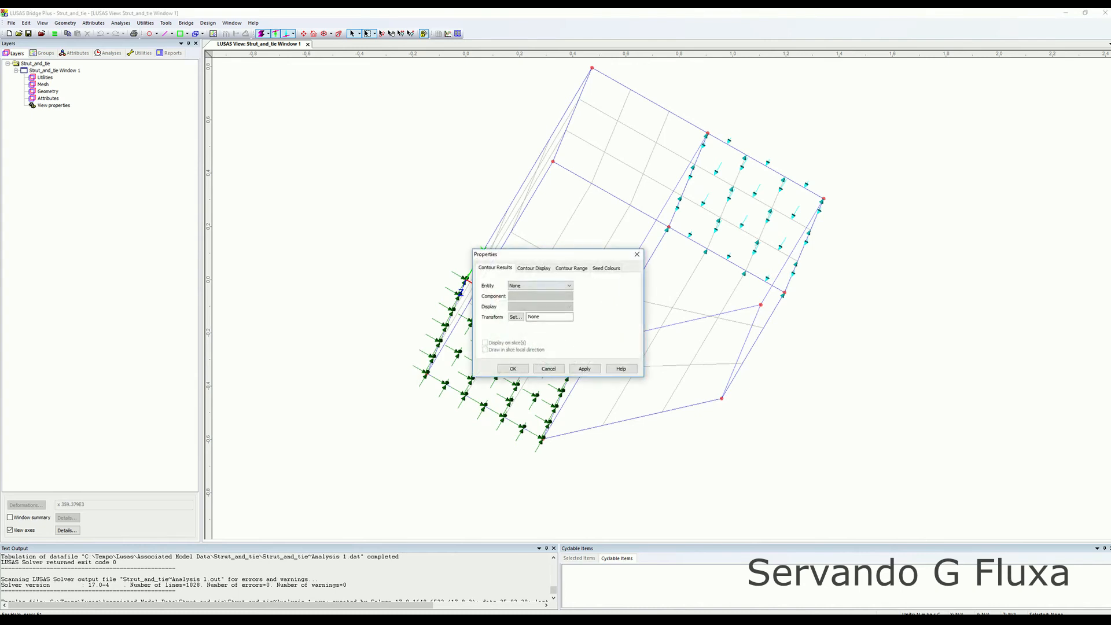
pyautogui.click(540, 285)
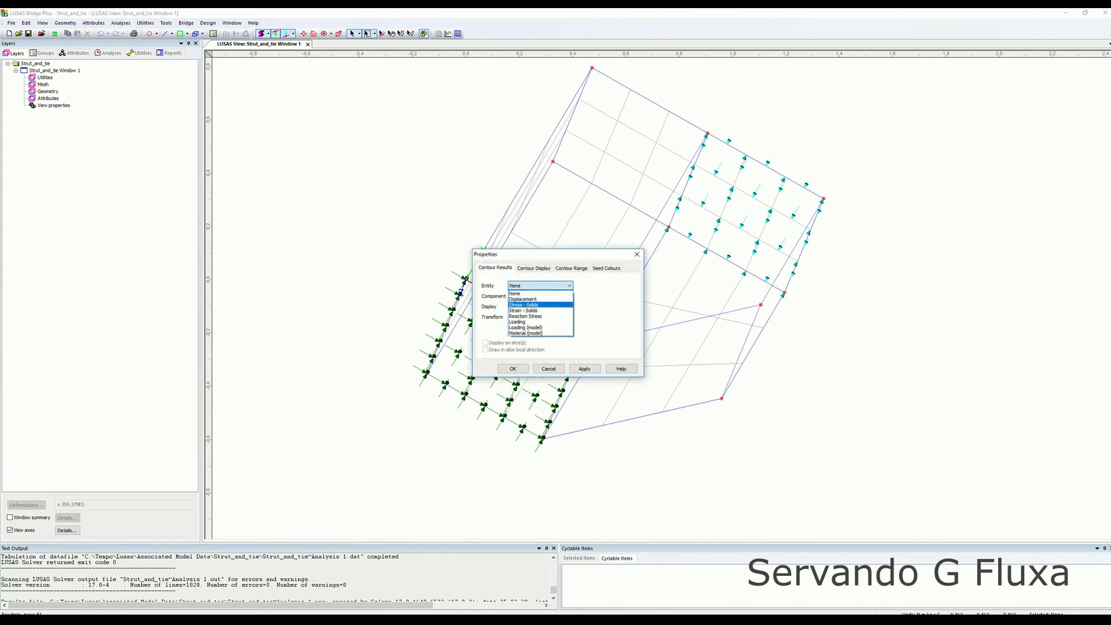
pyautogui.click(537, 305)
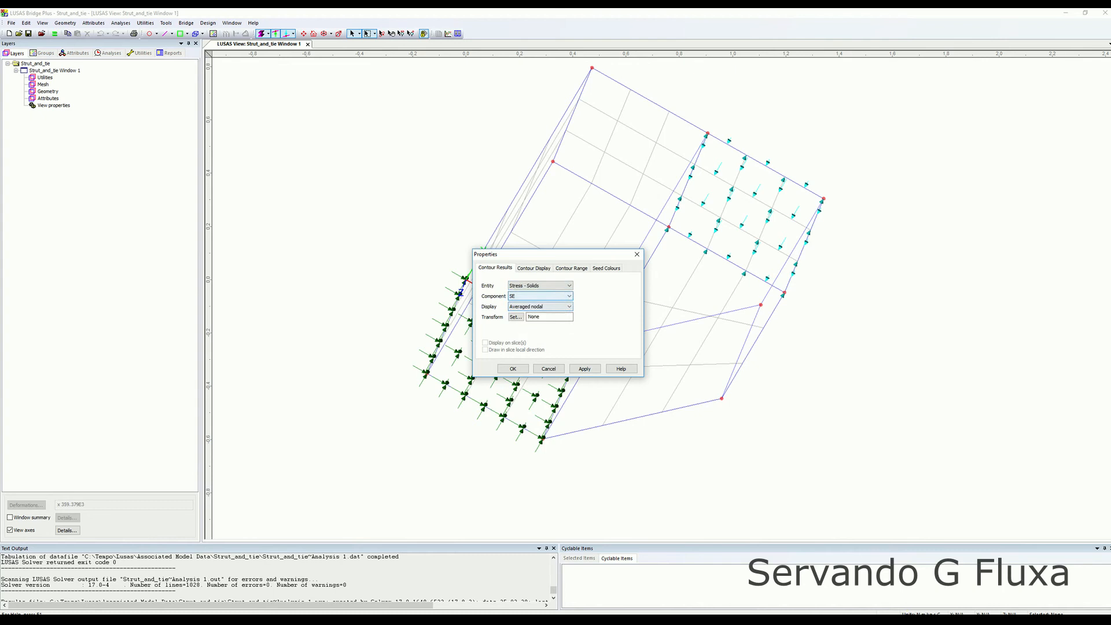
pyautogui.click(540, 296)
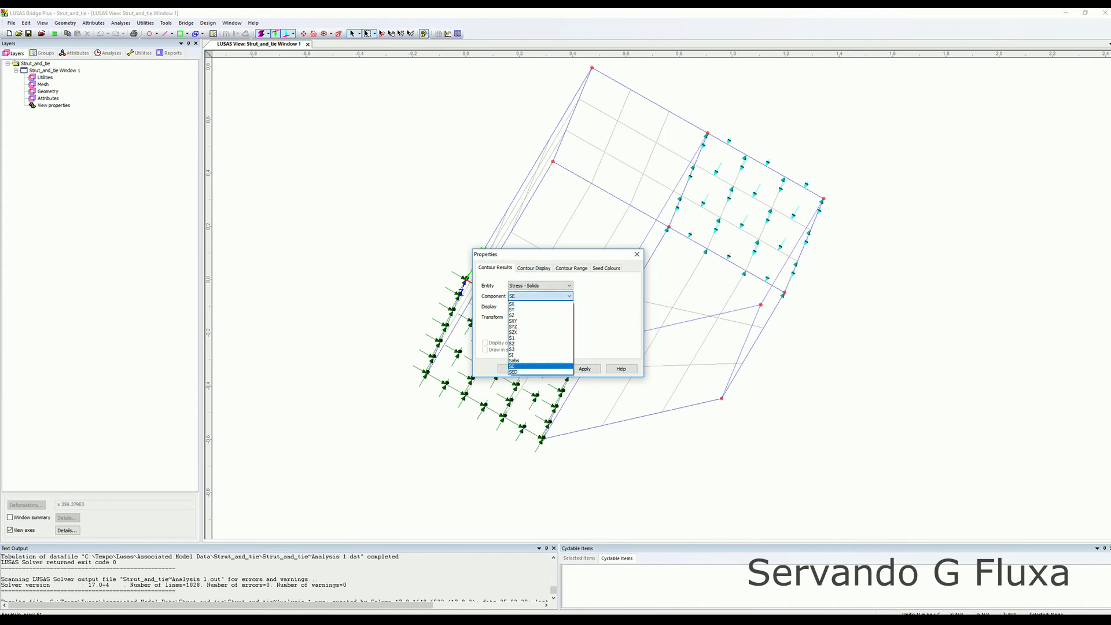
pyautogui.click(538, 367)
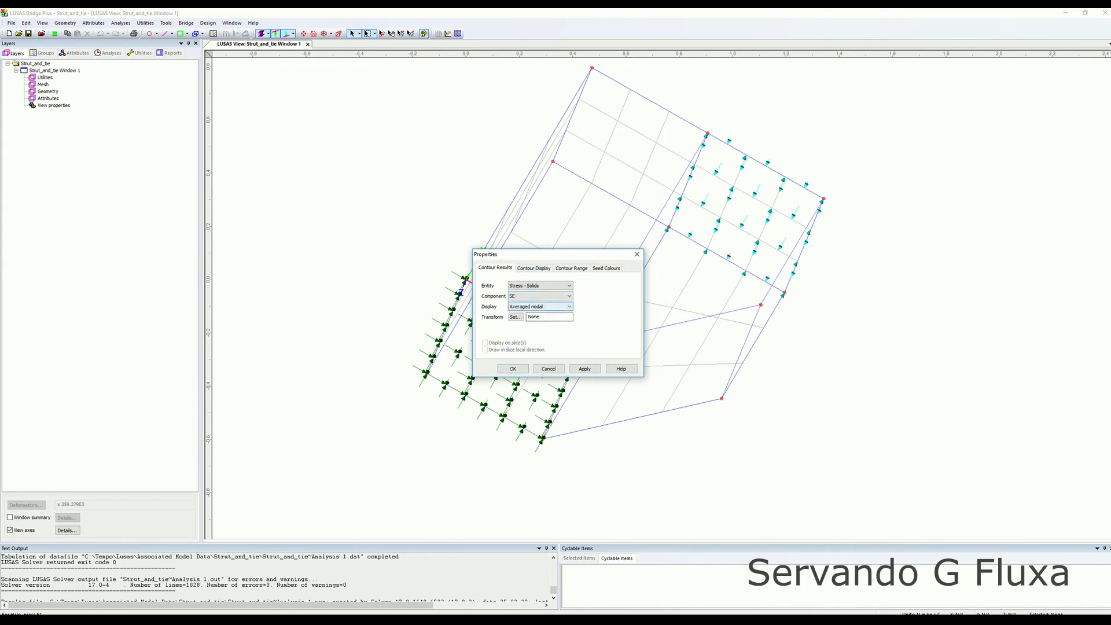
pyautogui.click(538, 305)
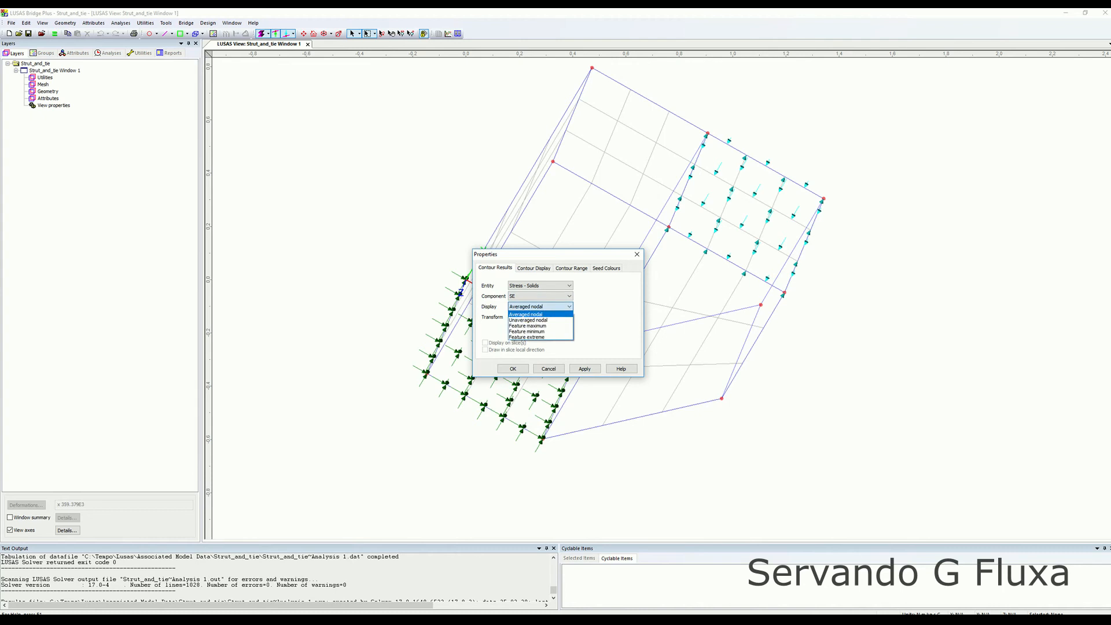
pyautogui.click(527, 314)
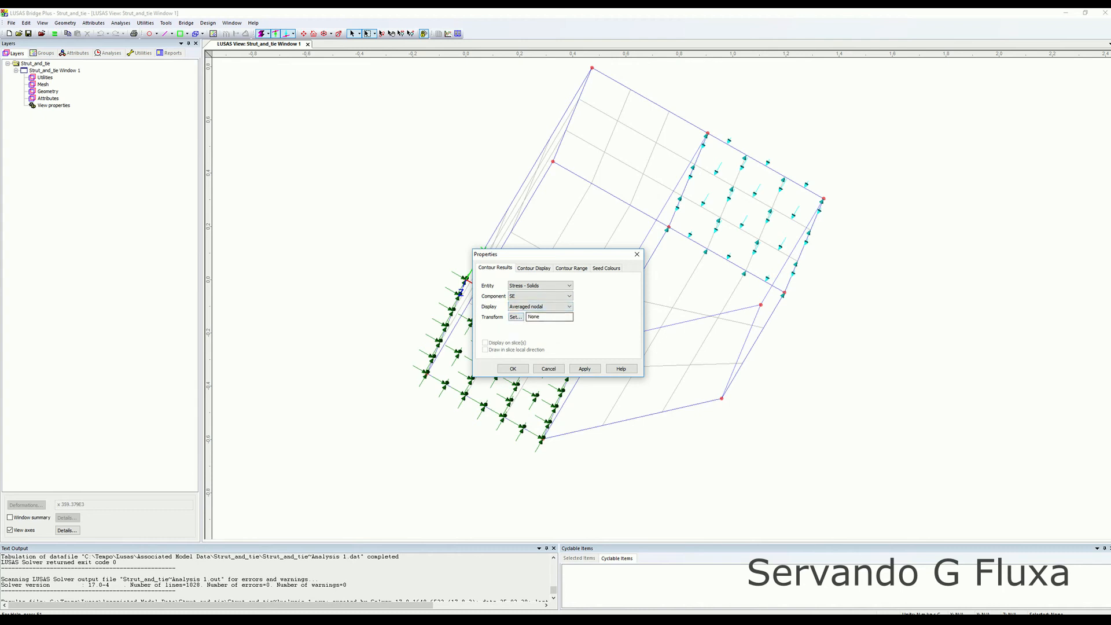
pyautogui.click(533, 268)
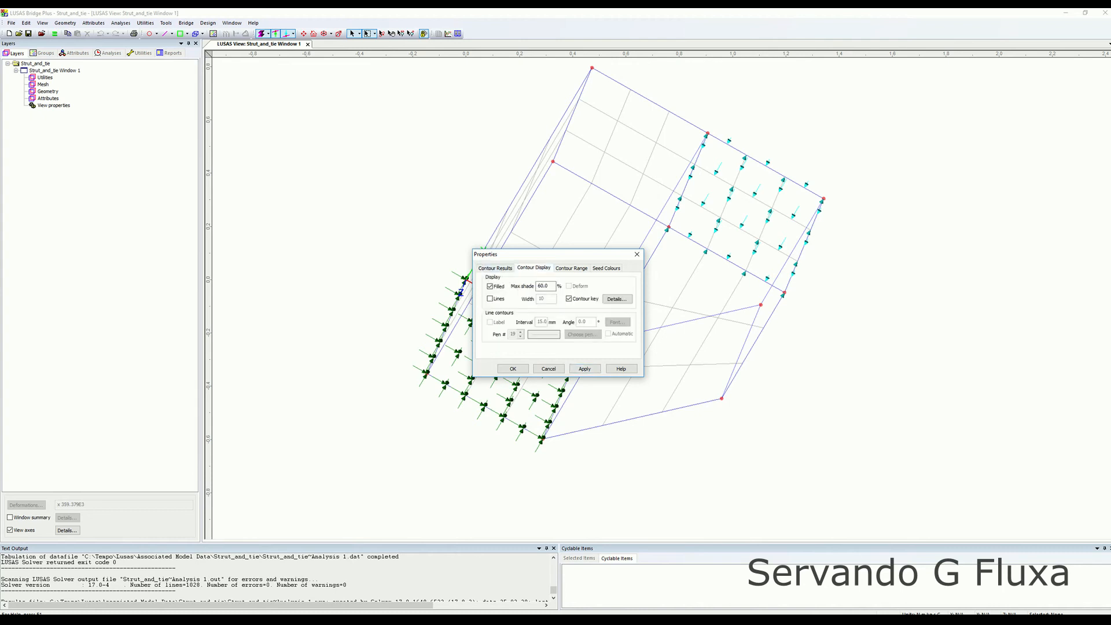
pyautogui.click(495, 268)
pyautogui.click(584, 368)
pyautogui.click(513, 369)
# Turn off the contour display in the view.
pyautogui.moveTo(578, 324); pyautogui.dragTo(625, 373, button='middle')
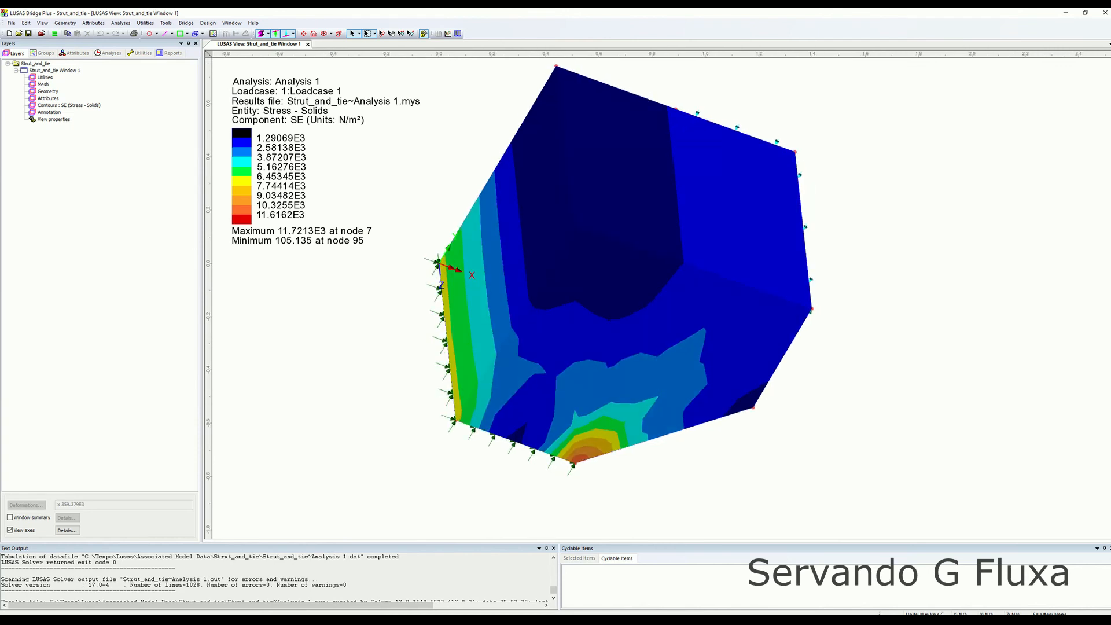
pyautogui.rightClick(275, 330)
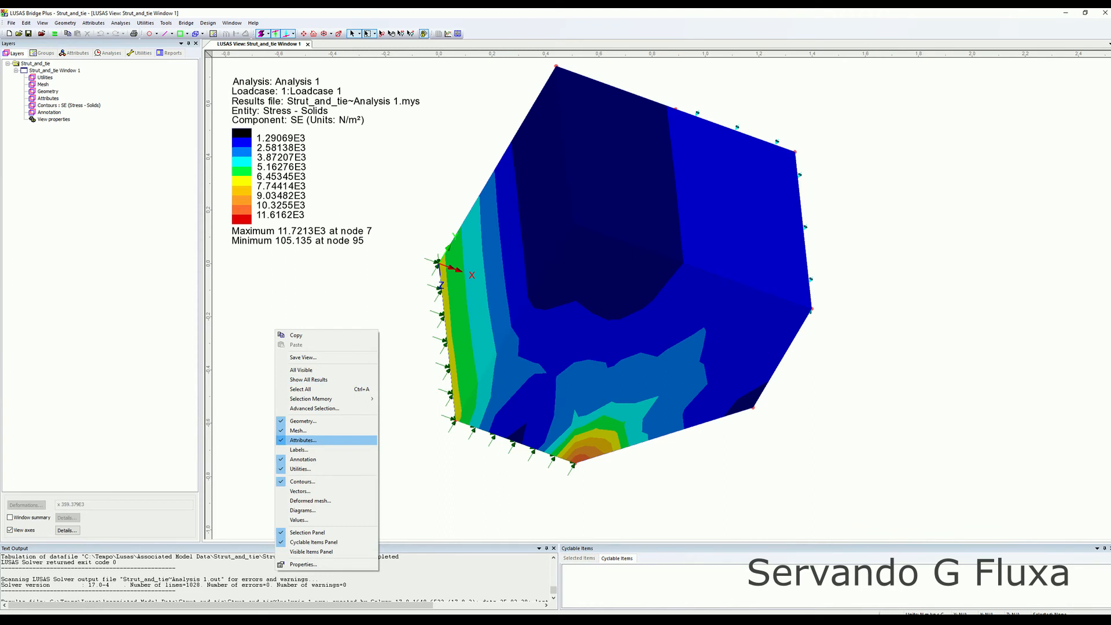
pyautogui.click(302, 481)
# Add a vector plot of Principal Stress - Solids at Gauss points, using a local scale magnitude of 15 mm.
pyautogui.rightClick(335, 336)
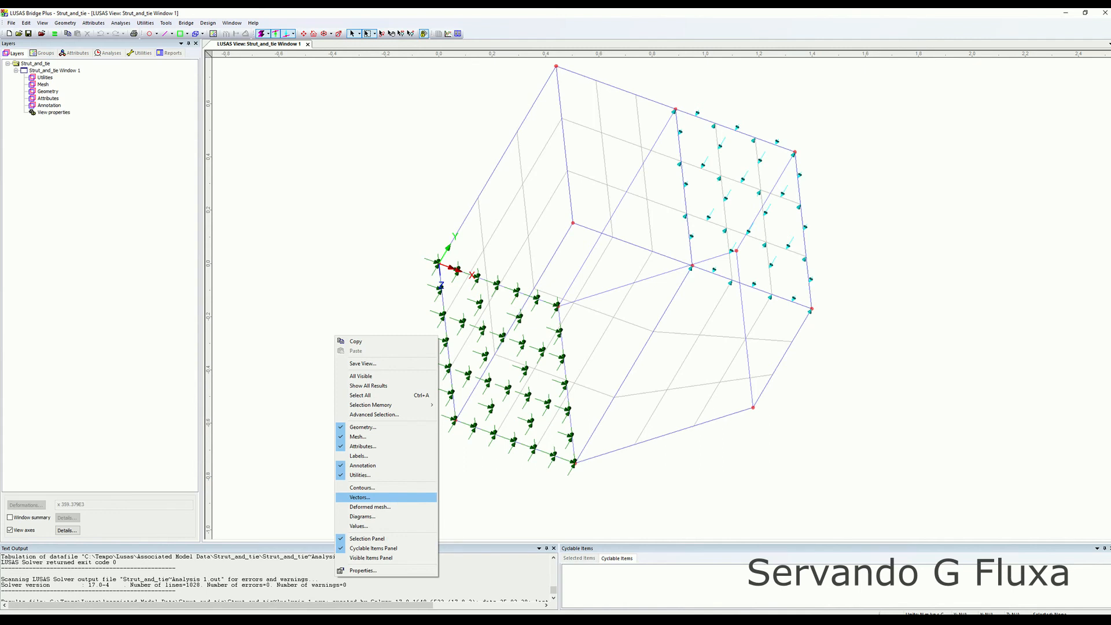
pyautogui.click(360, 497)
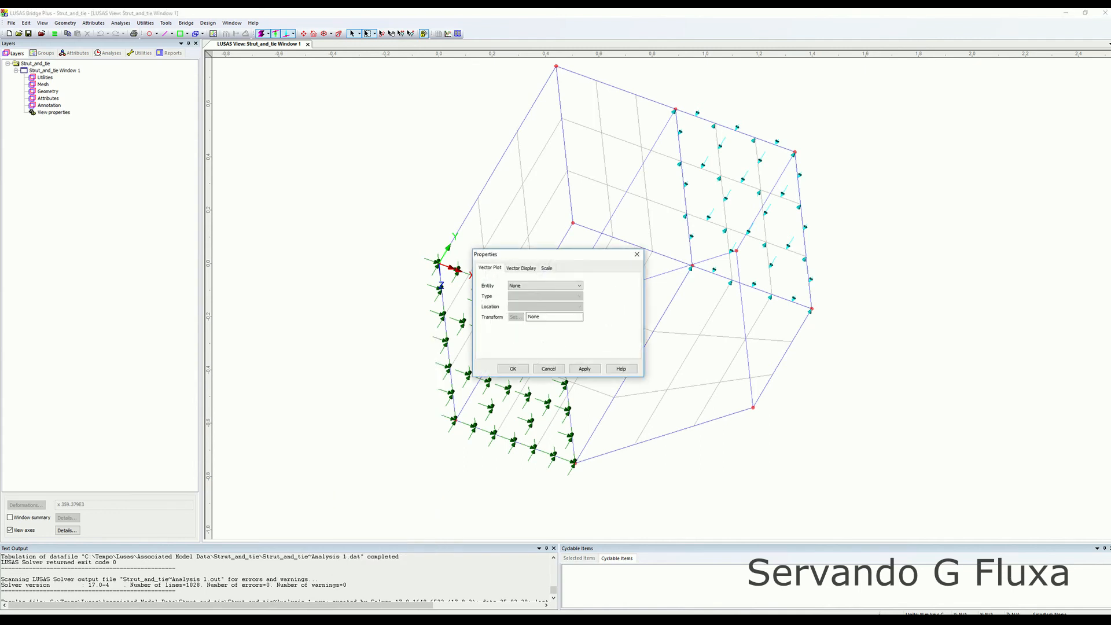
pyautogui.click(545, 286)
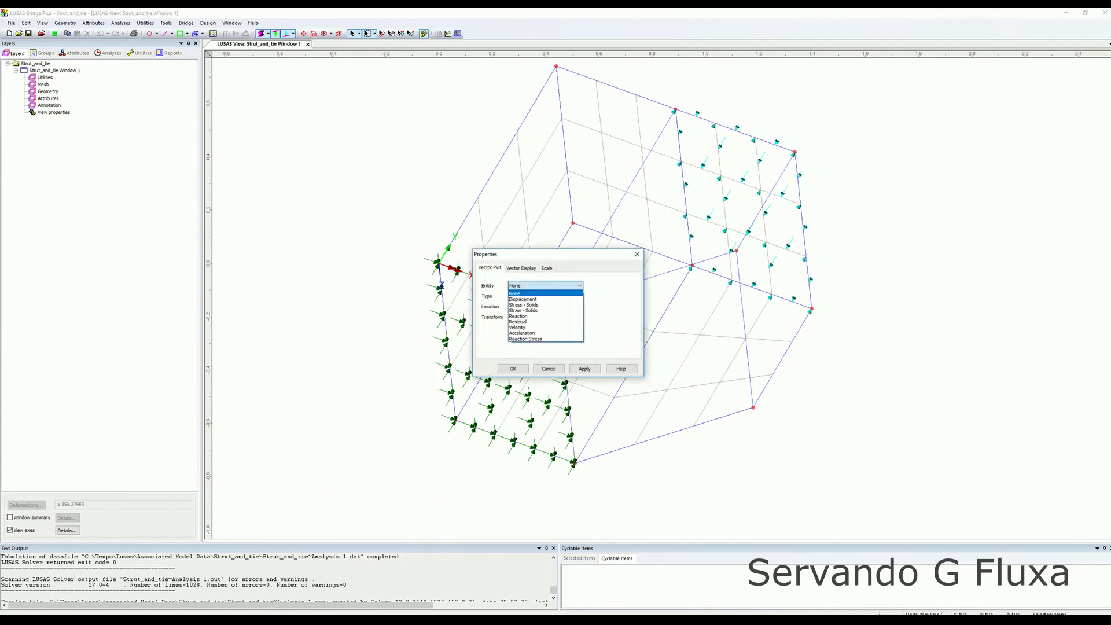
pyautogui.click(538, 305)
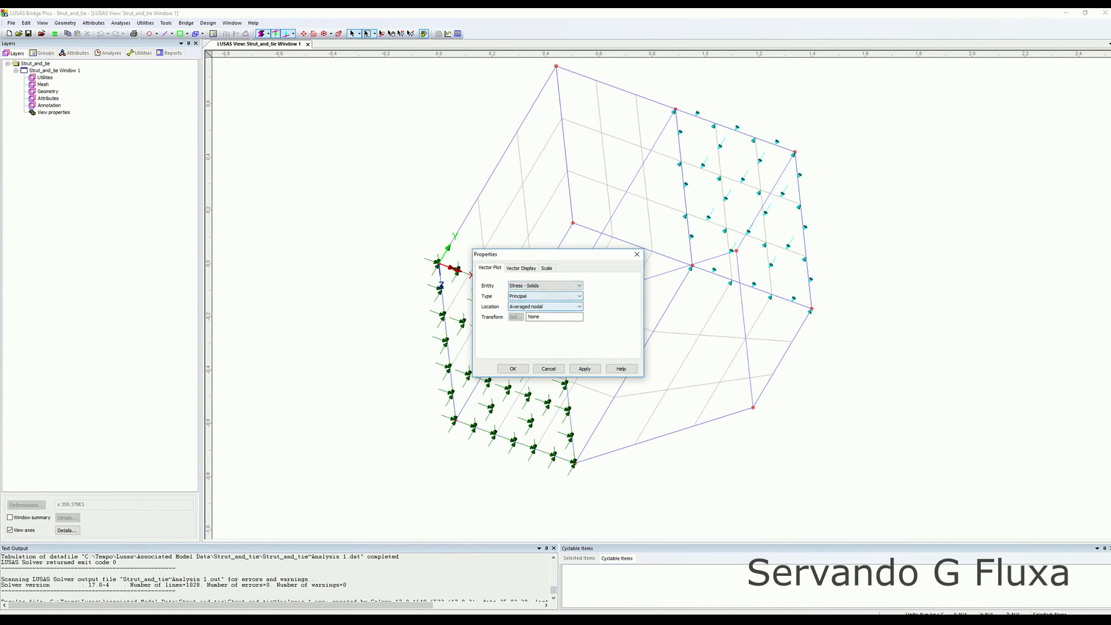
pyautogui.click(544, 306)
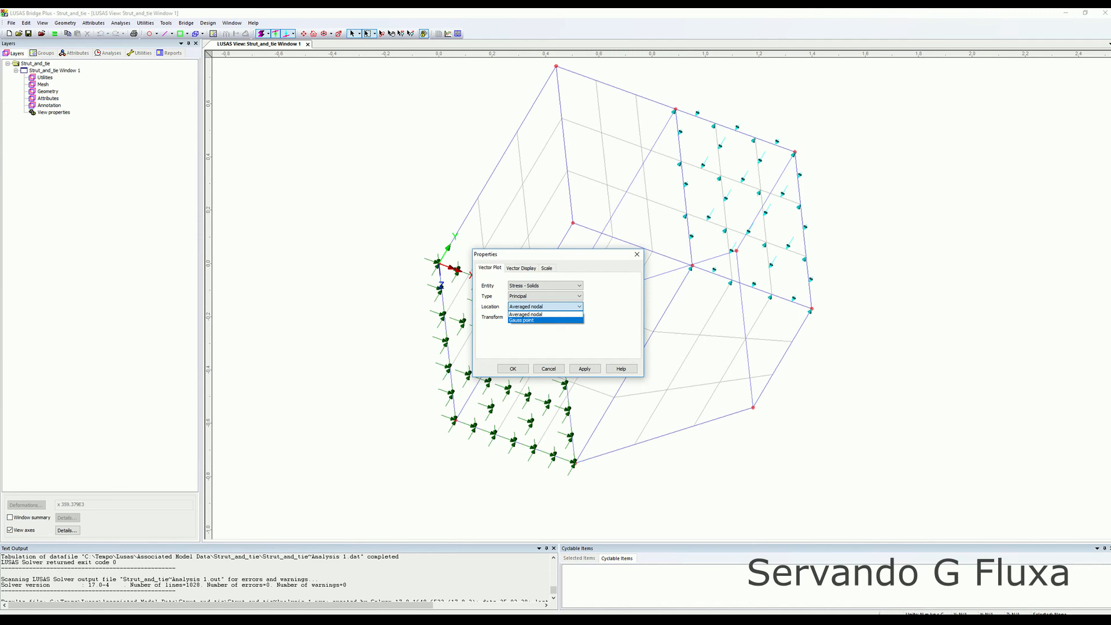
pyautogui.click(521, 319)
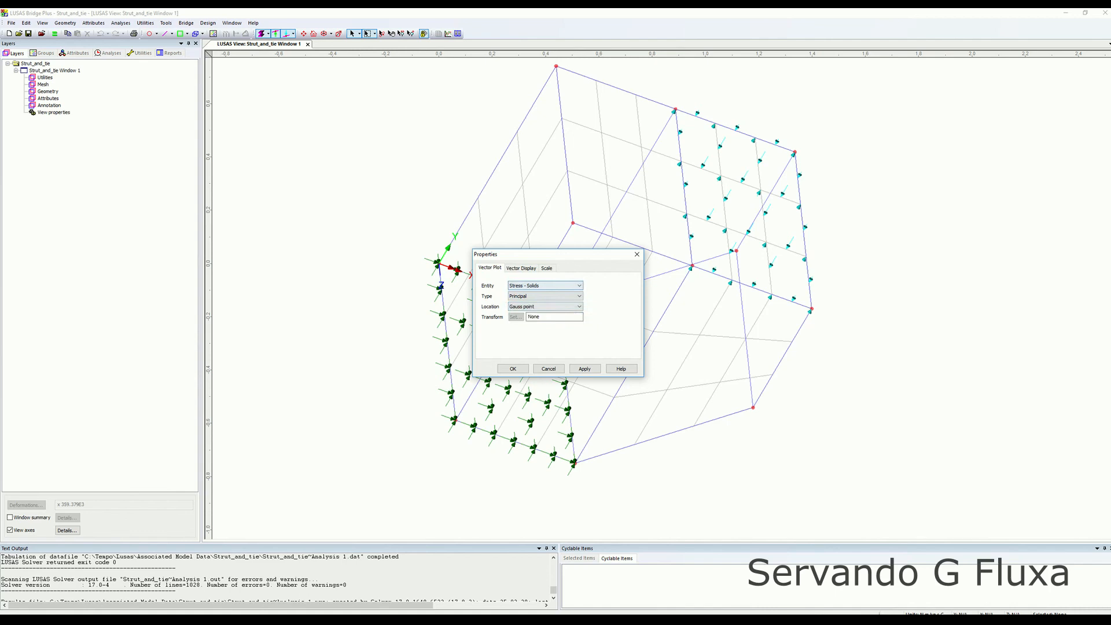
pyautogui.click(521, 268)
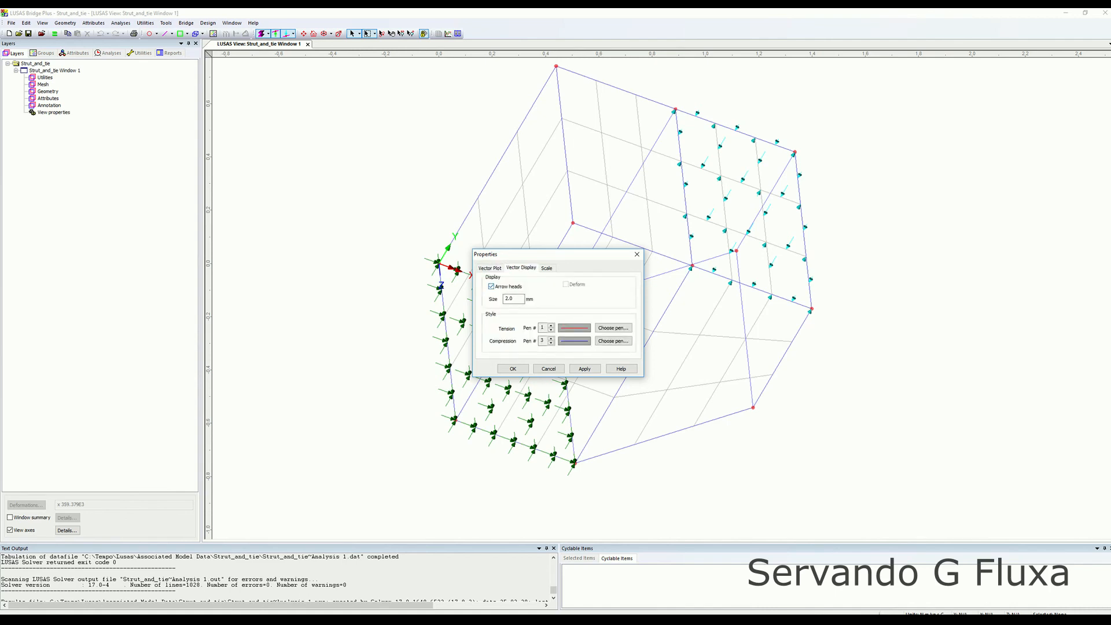
pyautogui.click(546, 268)
pyautogui.doubleClick(598, 301)
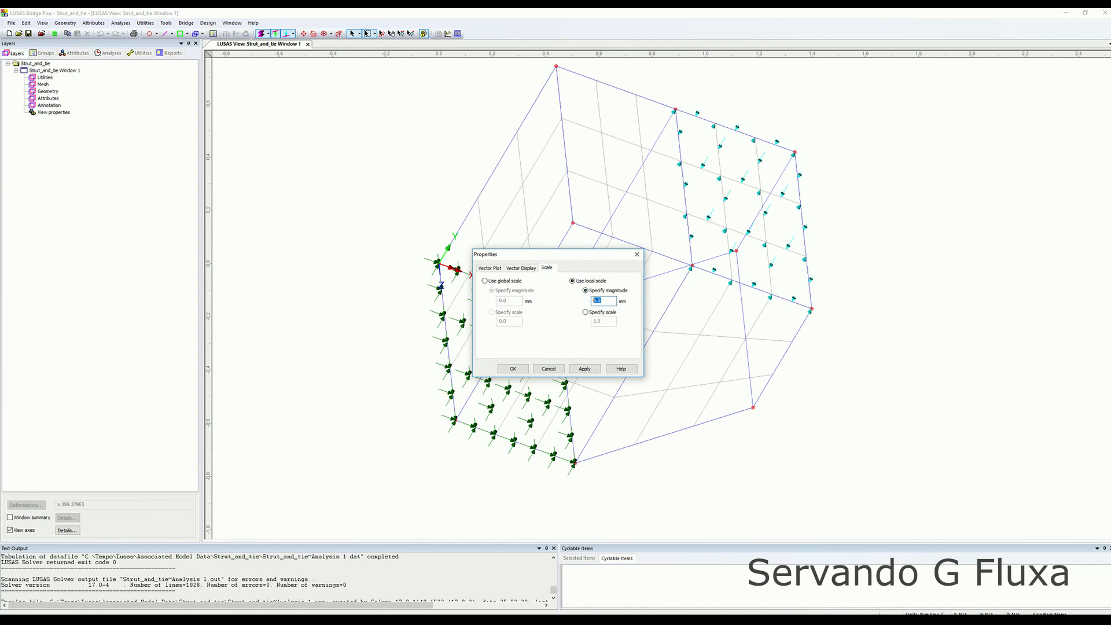
pyautogui.write('15')
pyautogui.click(584, 368)
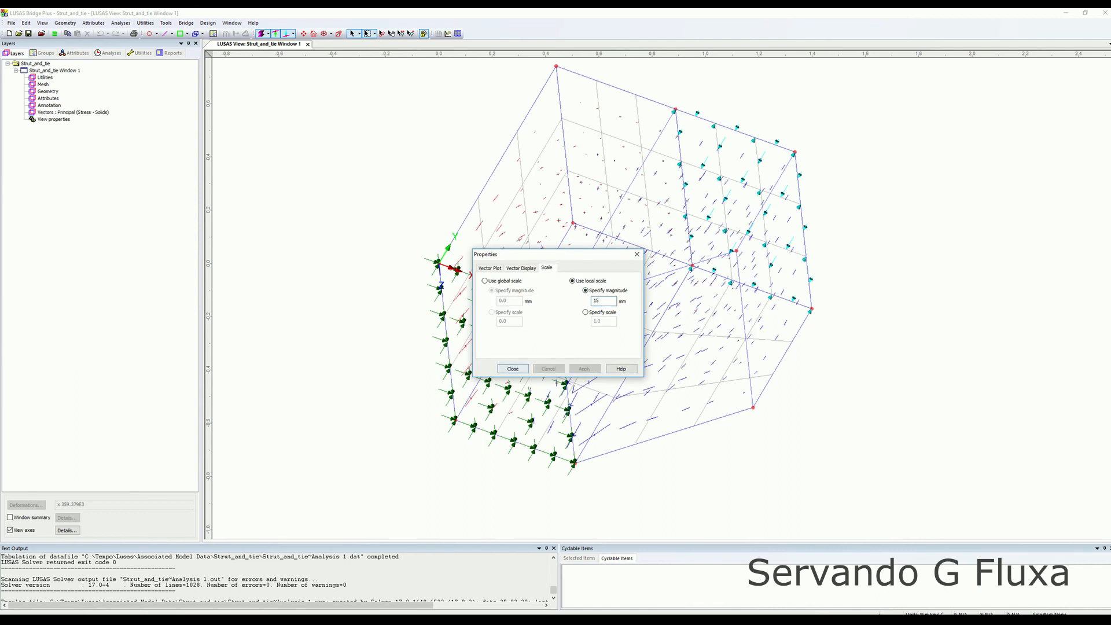
pyautogui.moveTo(520, 254); pyautogui.dragTo(334, 208)
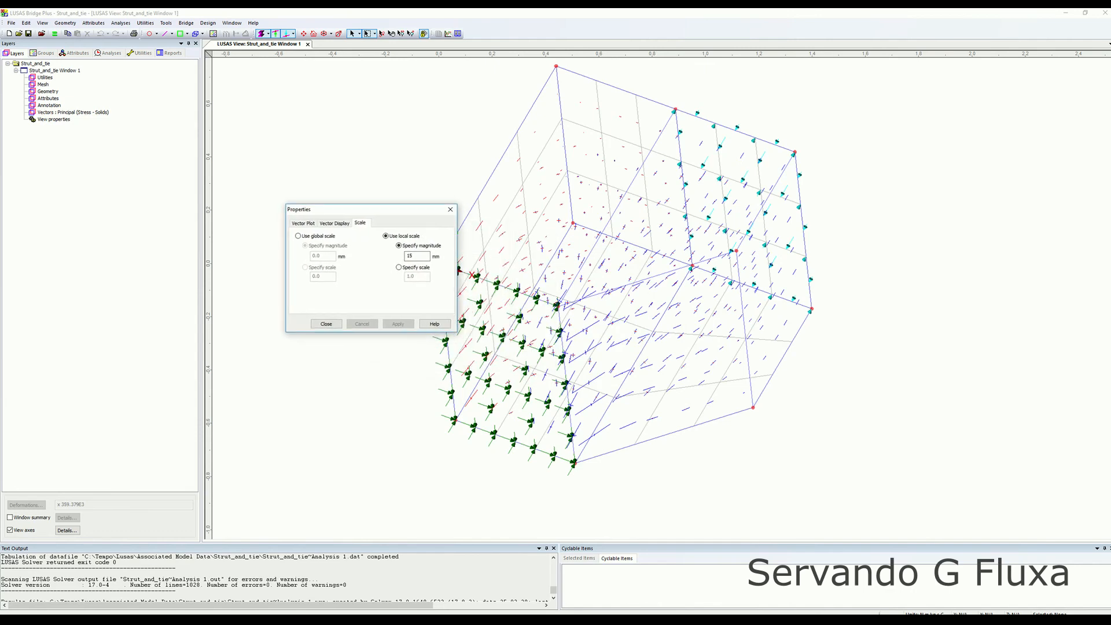
pyautogui.click(326, 324)
# Examine the principal stress vectors from a front-facing view of the model.
pyautogui.moveTo(486, 342); pyautogui.dragTo(452, 255, button='middle')
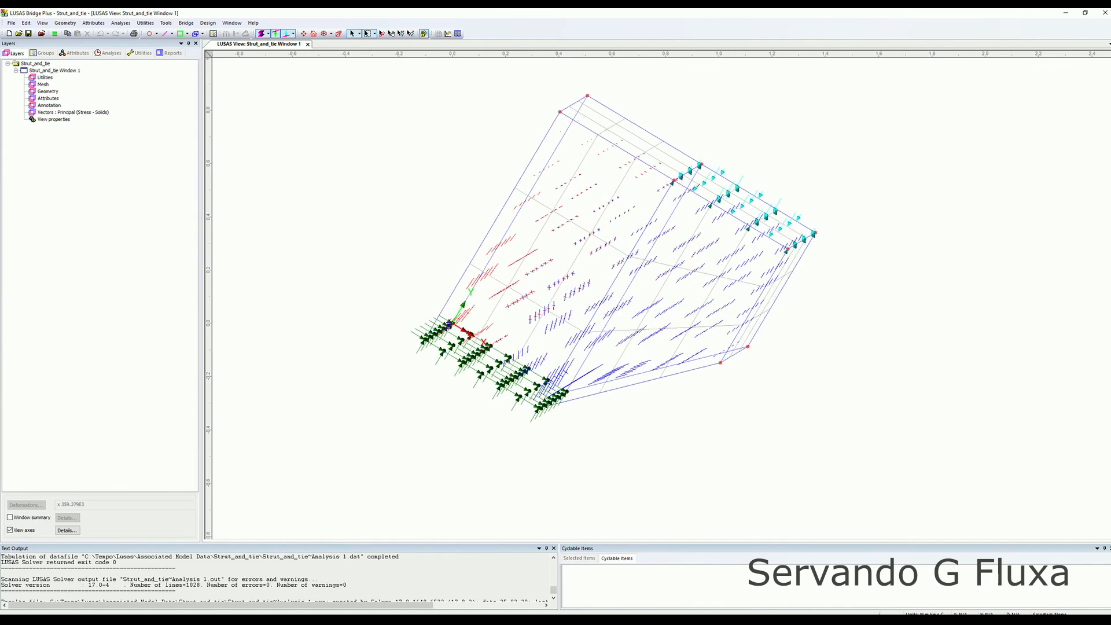
pyautogui.click(324, 33)
pyautogui.moveTo(625, 289); pyautogui.dragTo(565, 252, button='middle')
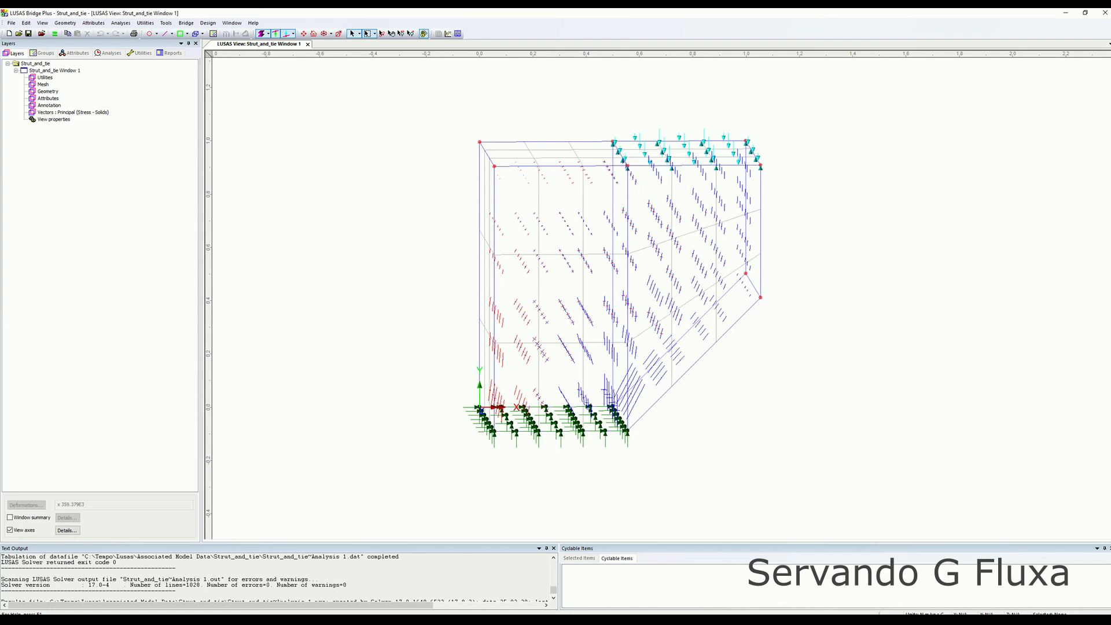
pyautogui.scroll(5, 651, 283)
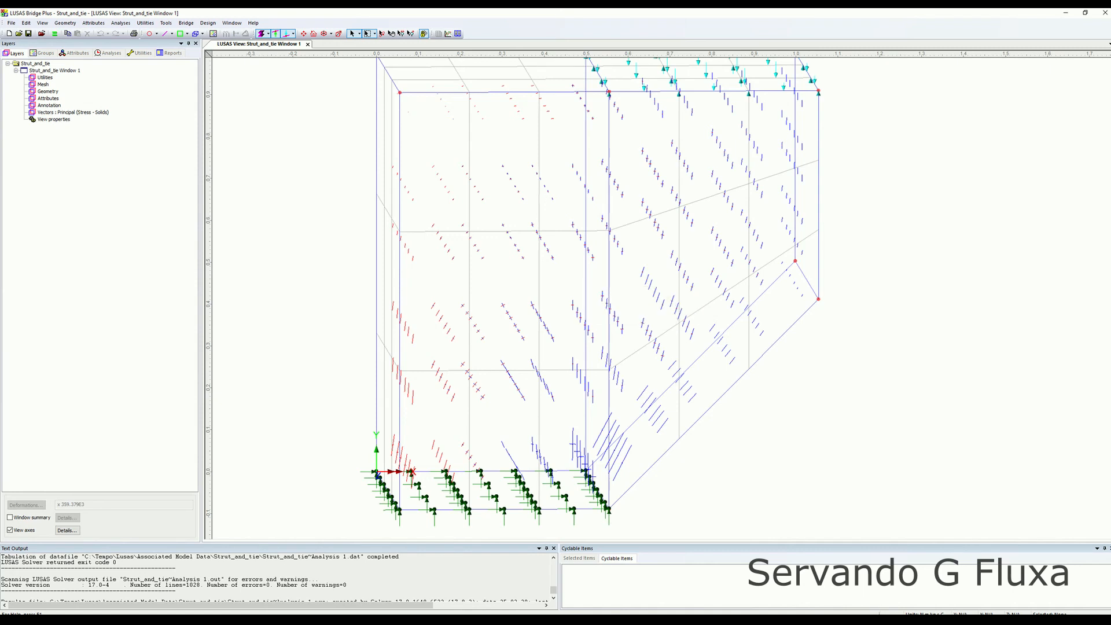
pyautogui.scroll(1, 573, 444)
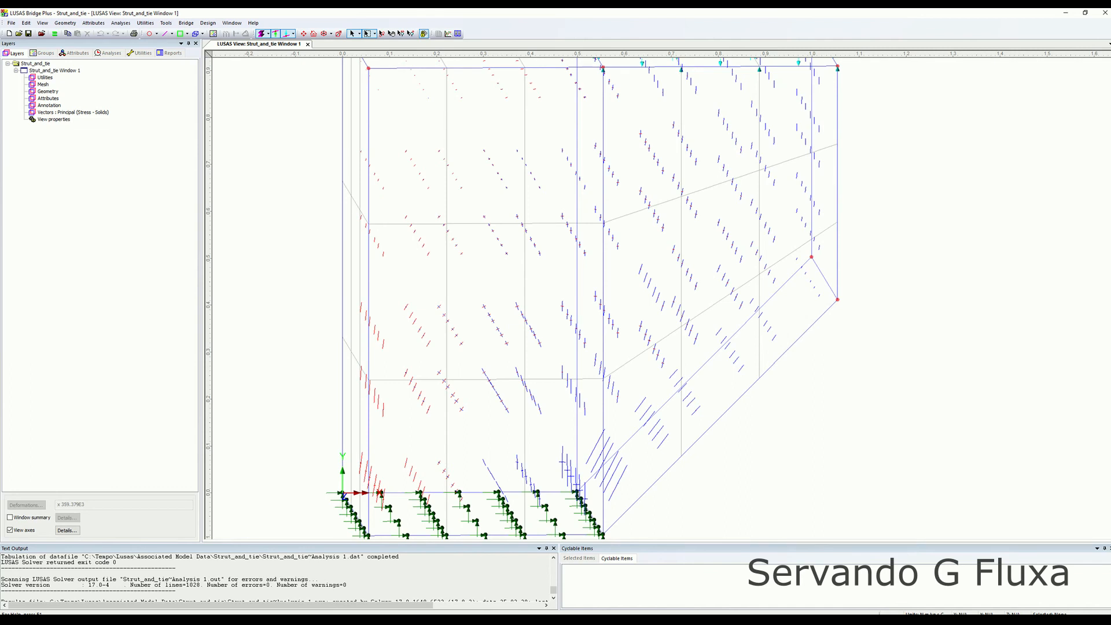
# Inspect the principal stress vectors up close around the inclined face and supports, and from an oblique 3D angle.
pyautogui.scroll(3, 661, 295)
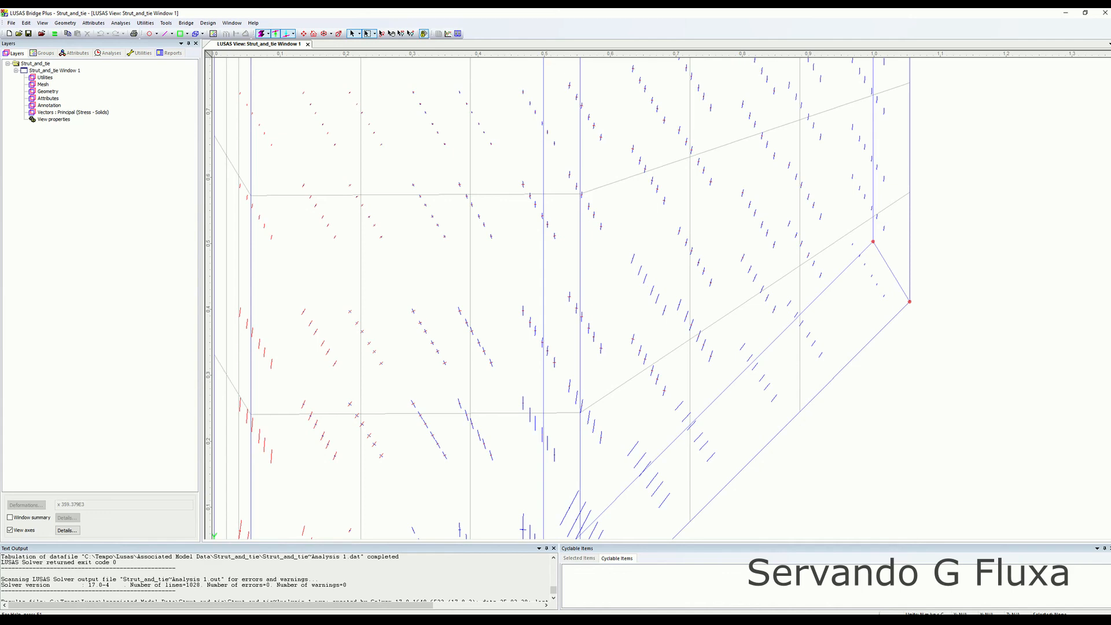
pyautogui.scroll(-4, 607, 344)
pyautogui.scroll(2, 607, 344)
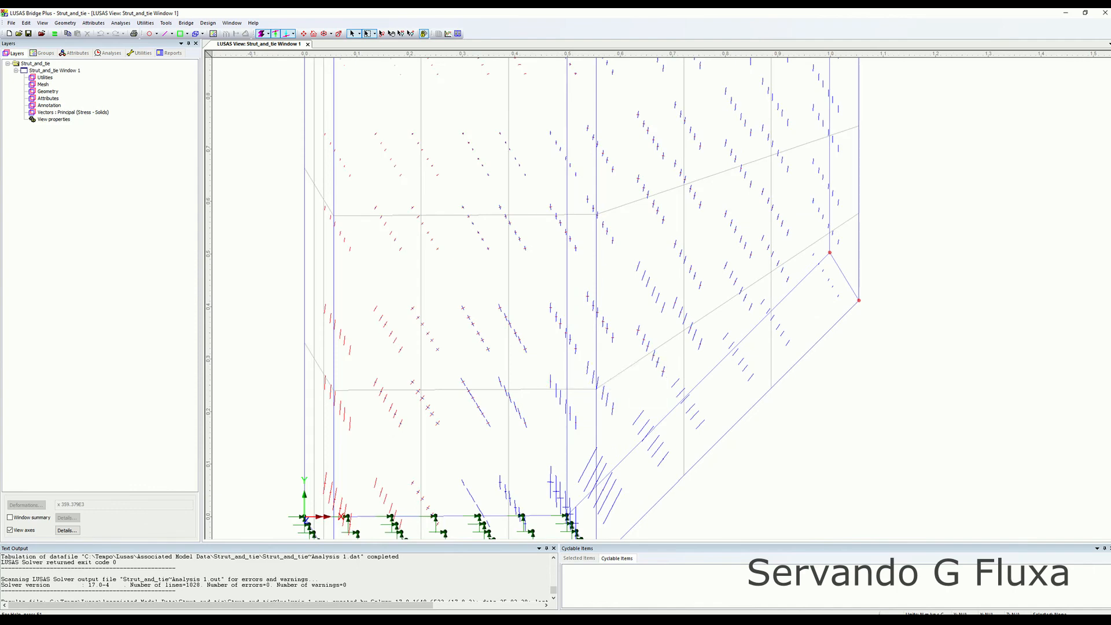
pyautogui.scroll(-2, 659, 295)
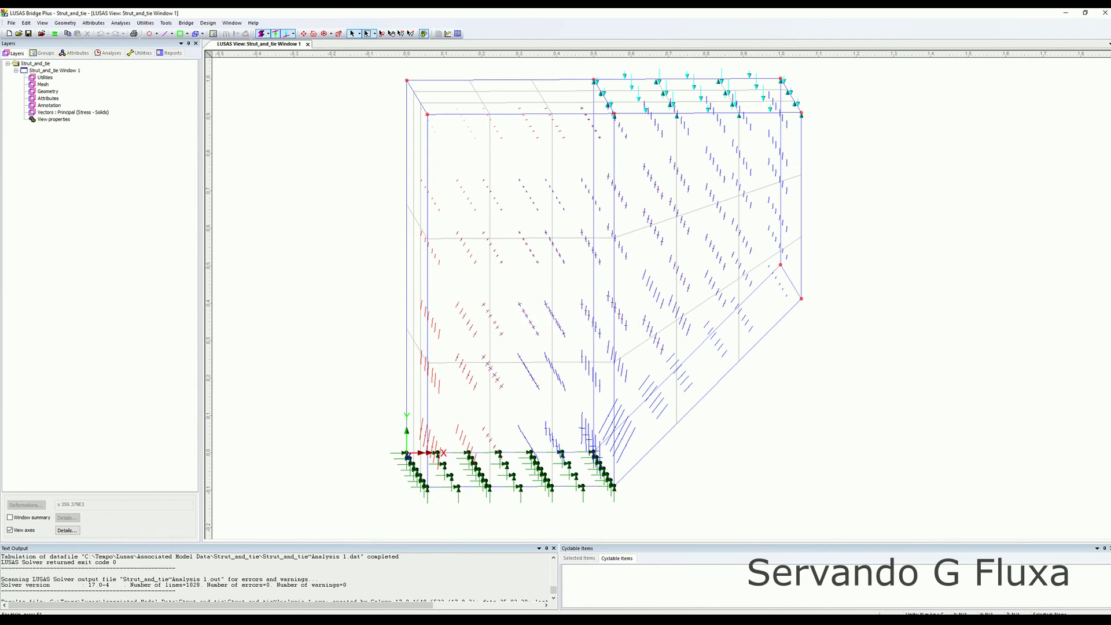
pyautogui.scroll(3, 659, 294)
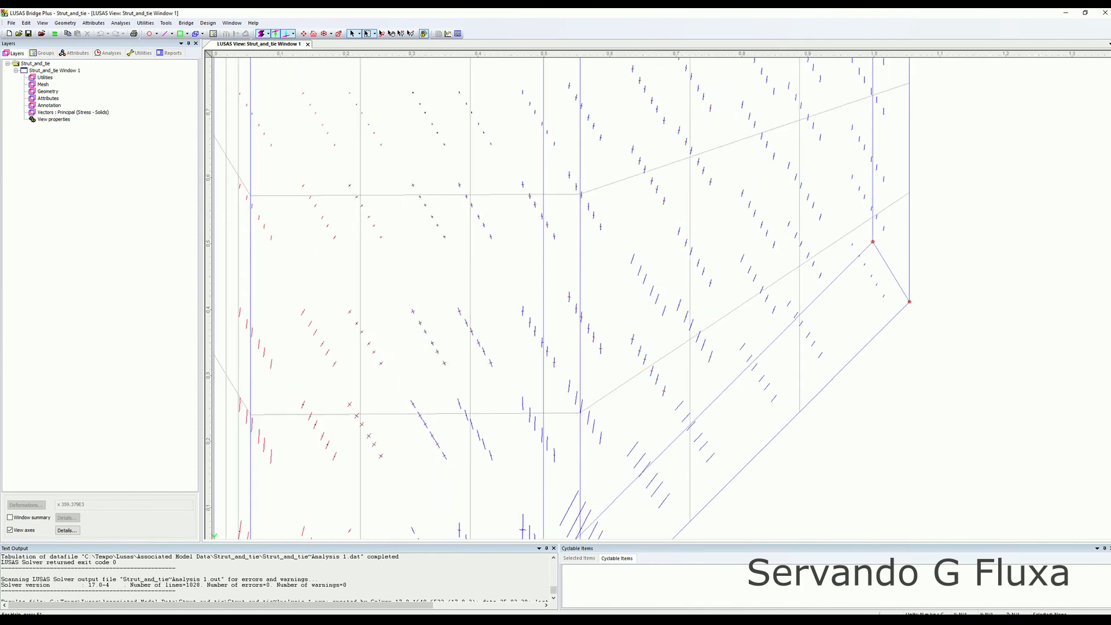
pyautogui.scroll(-3, 659, 294)
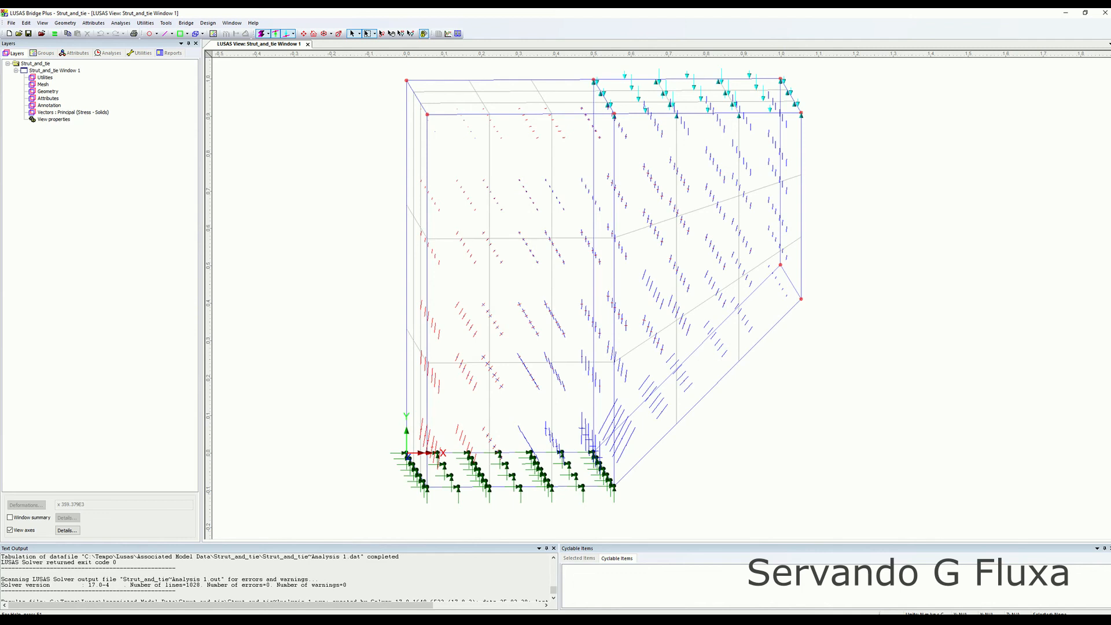
pyautogui.scroll(3, 659, 295)
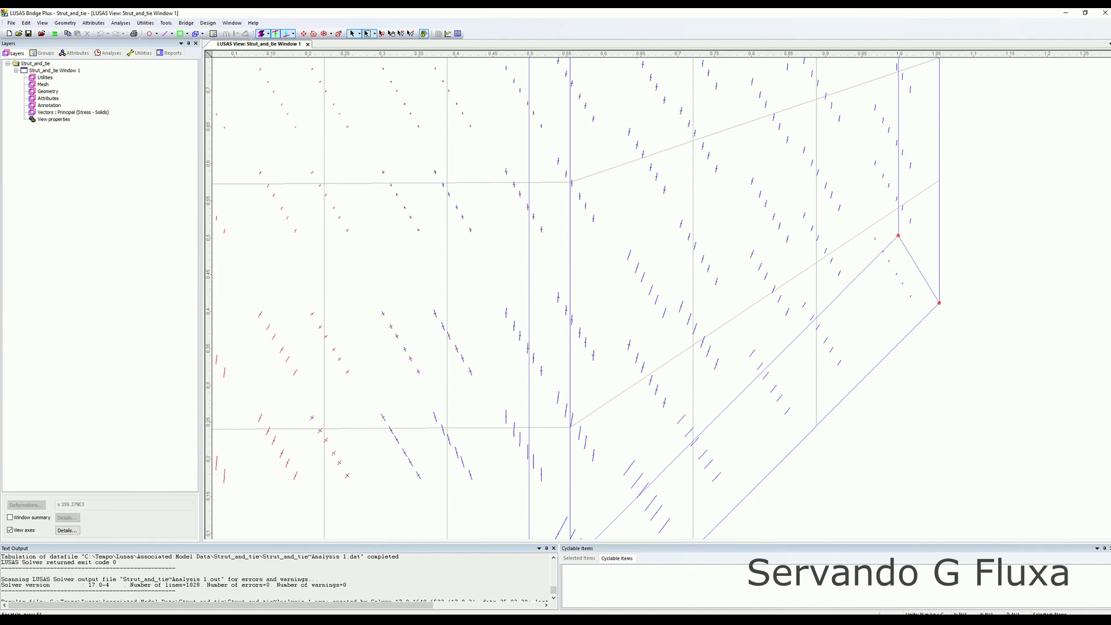
pyautogui.scroll(-3, 658, 294)
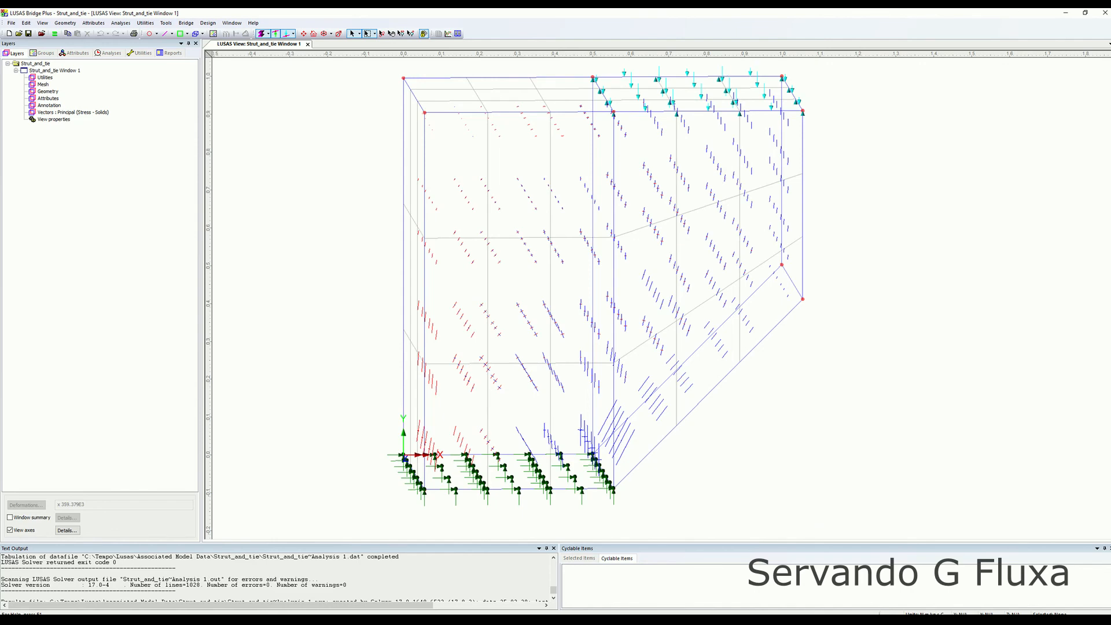
pyautogui.scroll(-4, 659, 295)
pyautogui.scroll(2, 659, 294)
pyautogui.moveTo(659, 295); pyautogui.dragTo(662, 330, button='middle')
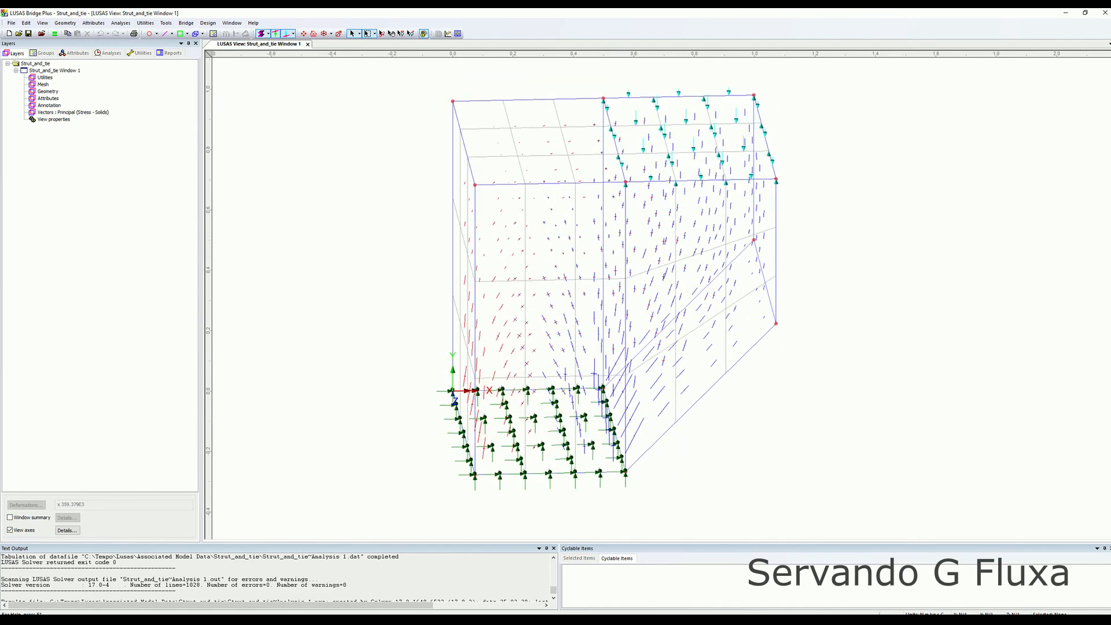